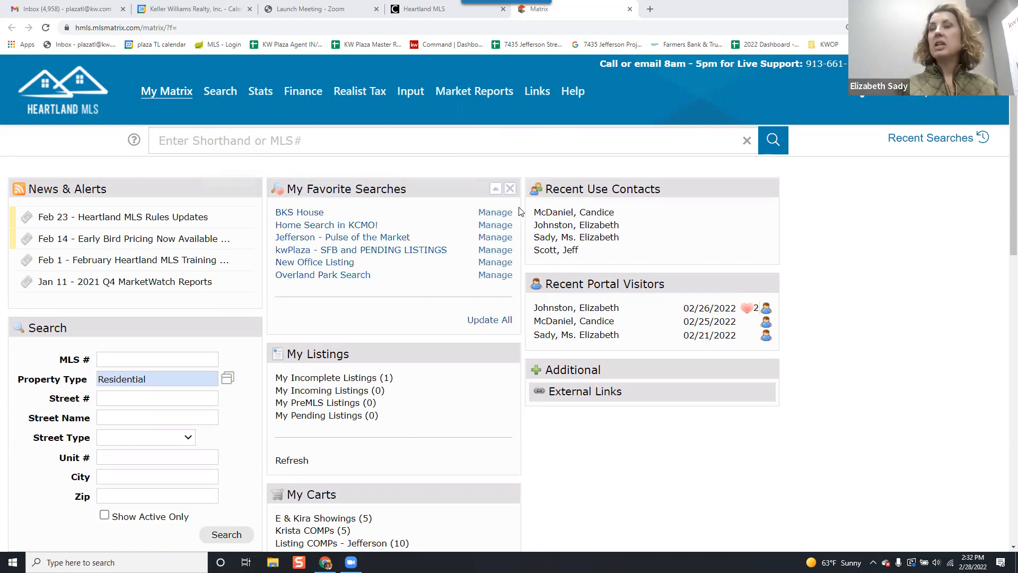
Select the work-in-progress residential listing from the inventory for quick modification and open its ShowingTime management page.
{"action": "left_click", "coordinate": [418, 98]}
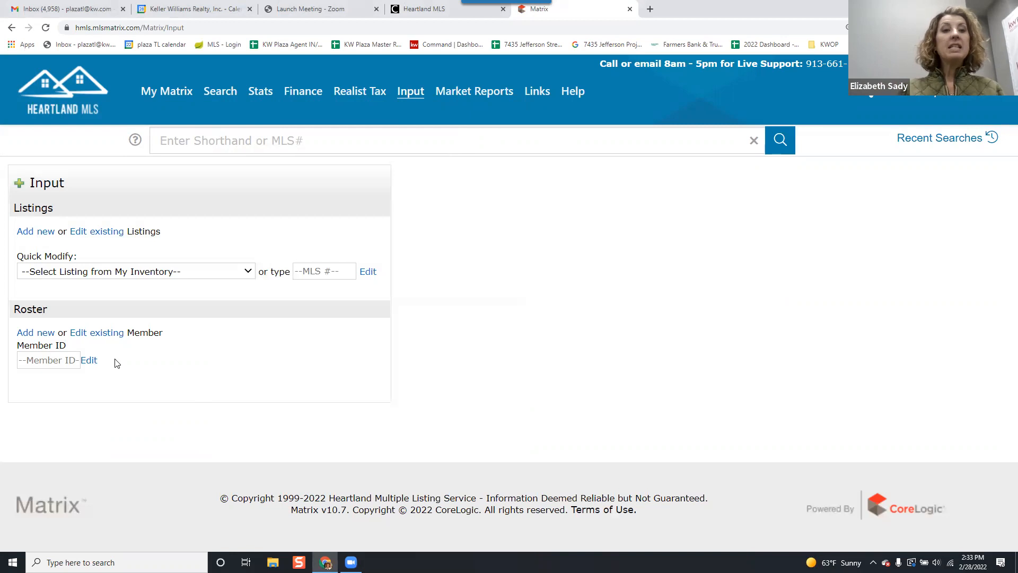
{"action": "left_click", "coordinate": [134, 276]}
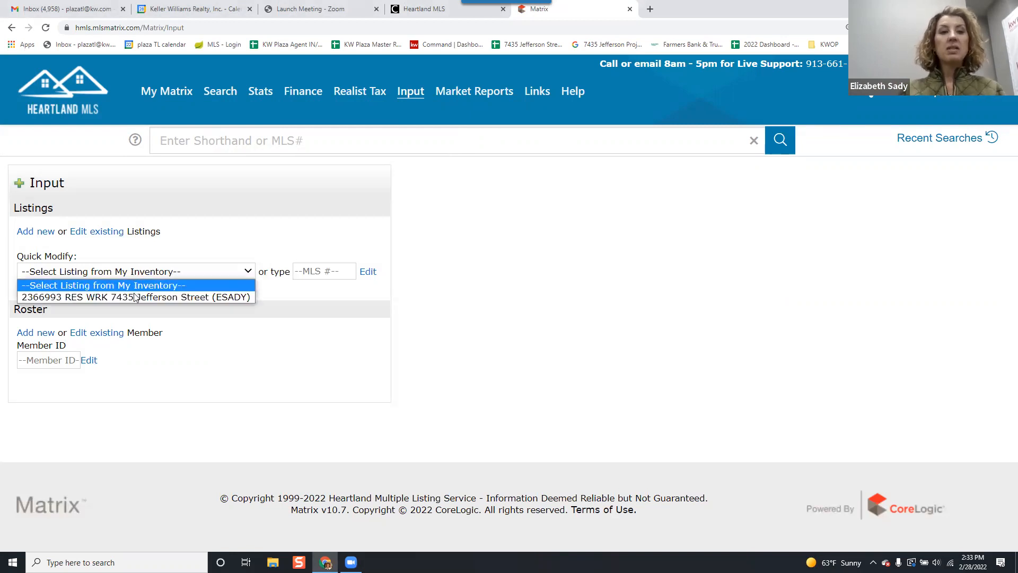
{"action": "left_click", "coordinate": [136, 294]}
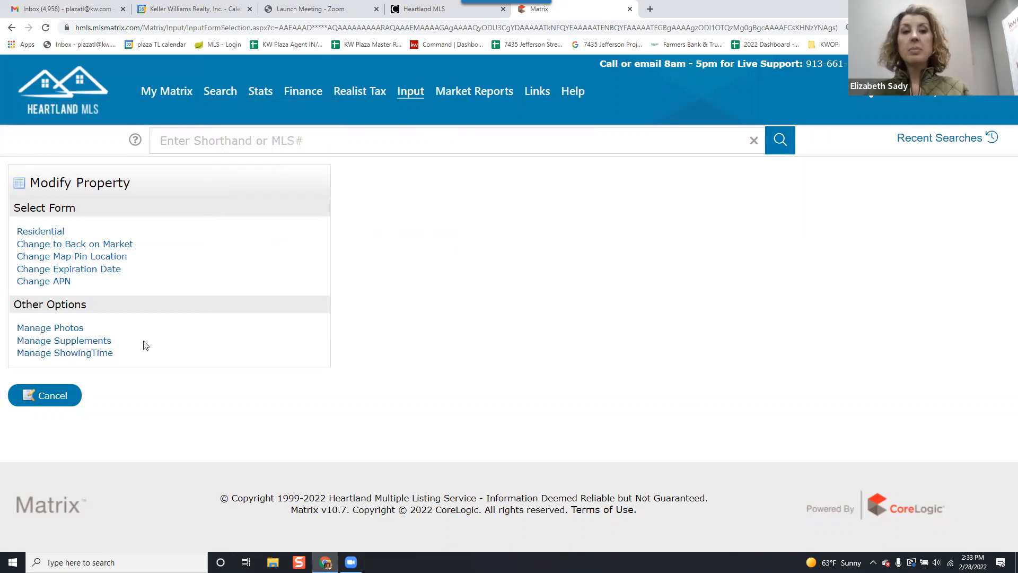
{"action": "left_click", "coordinate": [101, 354]}
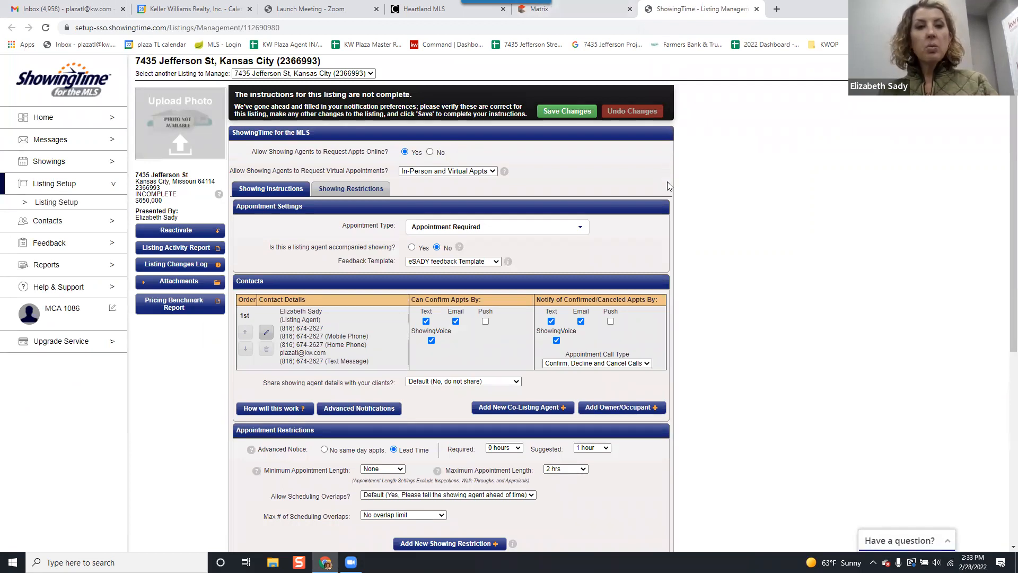
{"action": "key", "text": "ctrl+plus"}
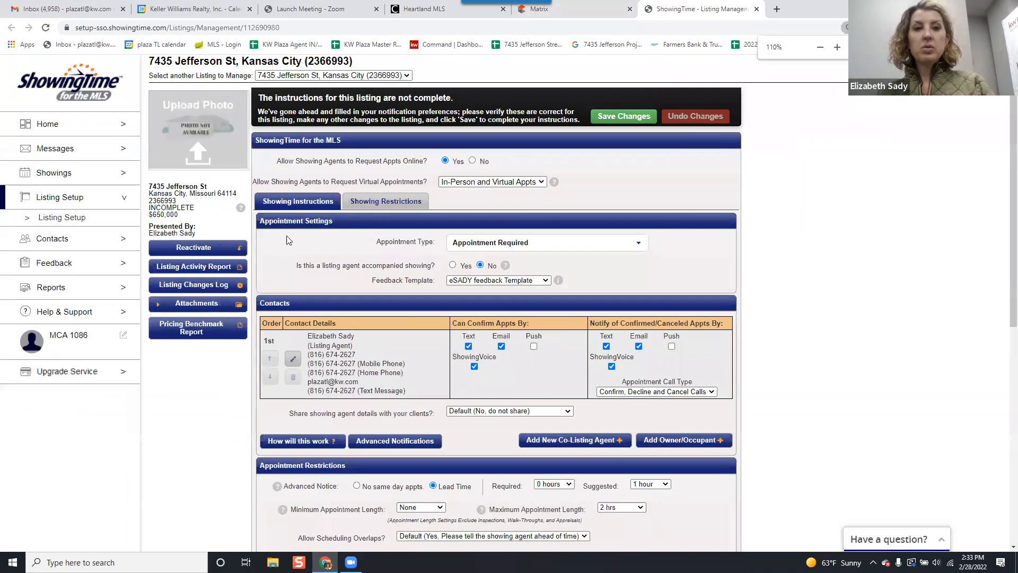
{"action": "left_click", "coordinate": [202, 134]}
{"action": "left_click_drag", "start_coordinate": [831, 129], "coordinate": [626, 127]}
{"action": "key", "text": "Escape"}
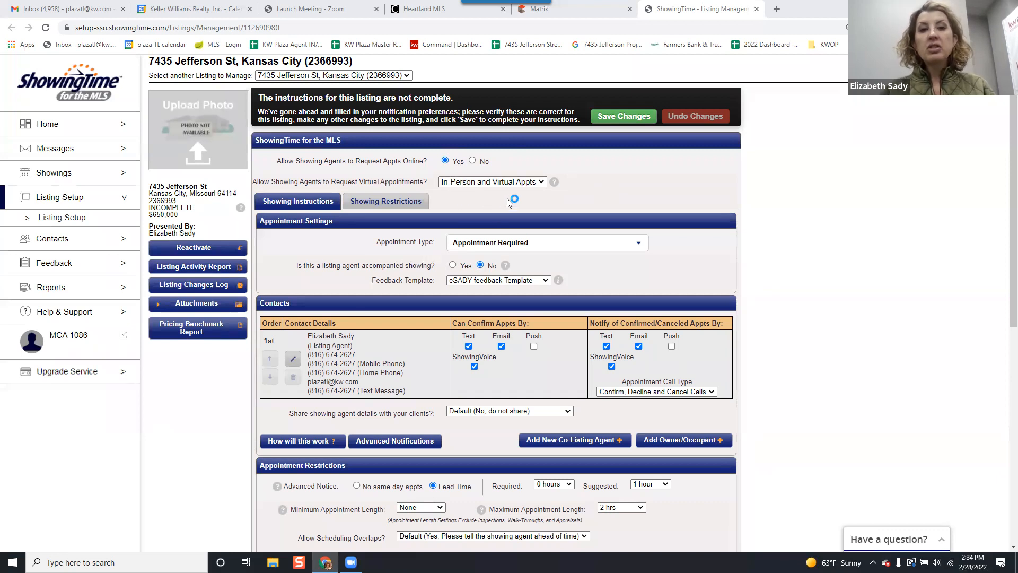
Set the virtual appointment request setting to In-Person Appts Only.
{"action": "left_click", "coordinate": [521, 183]}
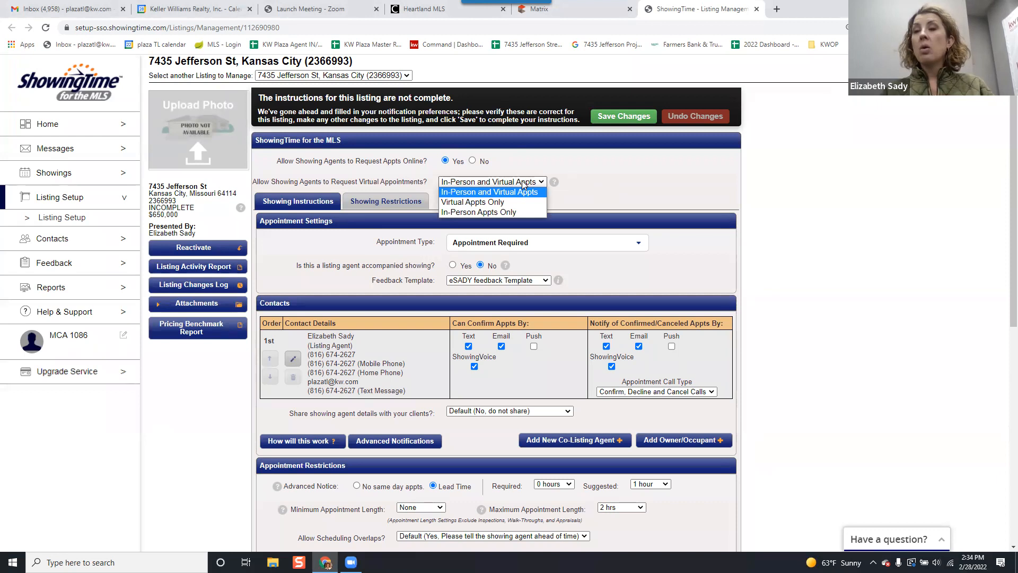
{"action": "left_click", "coordinate": [528, 214]}
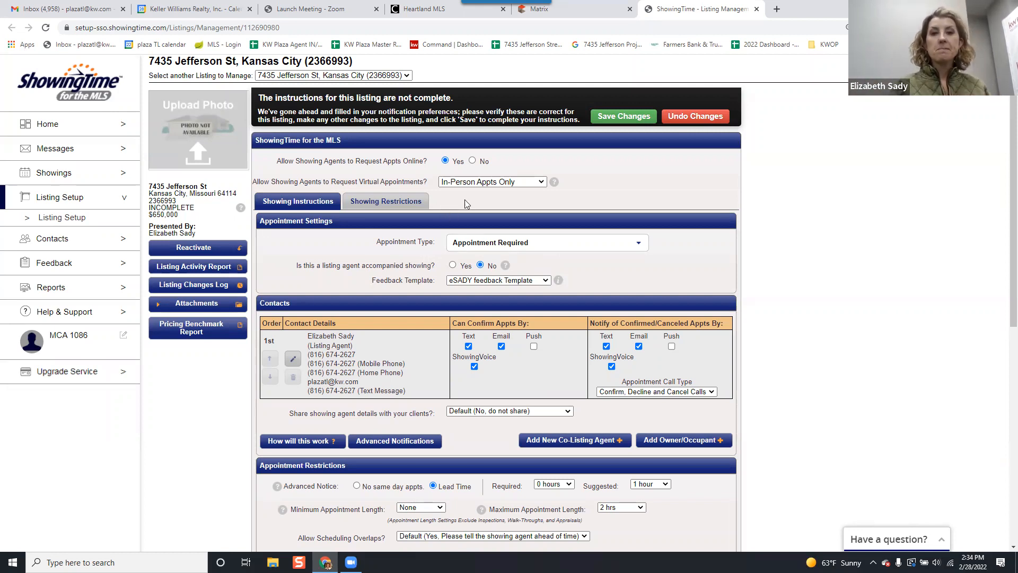
{"action": "left_click", "coordinate": [489, 182]}
{"action": "left_click", "coordinate": [658, 192]}
{"action": "key", "text": "ctrl+plus"}
{"action": "key", "text": "ctrl+plus"}
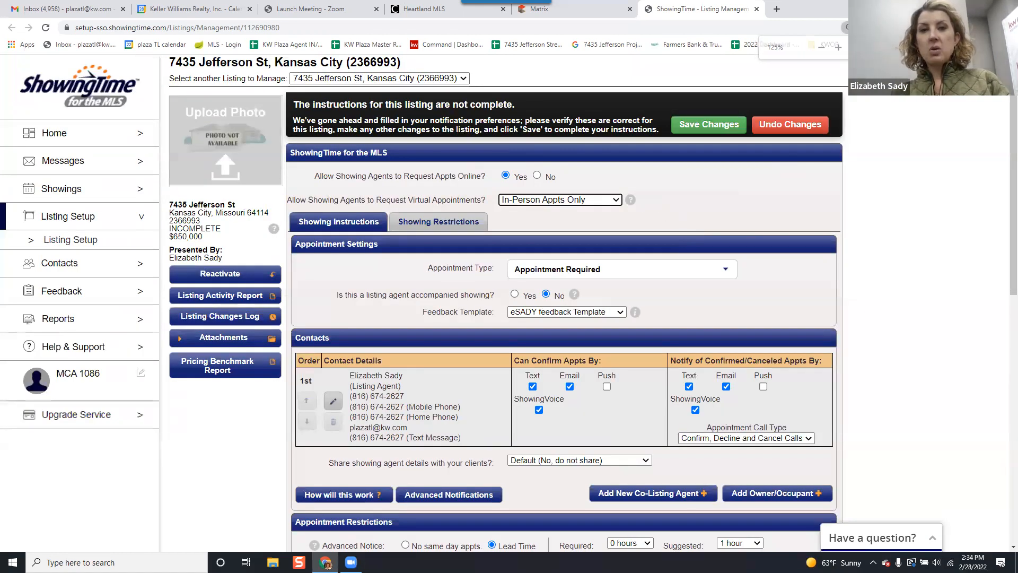
{"action": "left_click", "coordinate": [563, 199]}
{"action": "left_click", "coordinate": [562, 236]}
{"action": "left_click", "coordinate": [688, 222]}
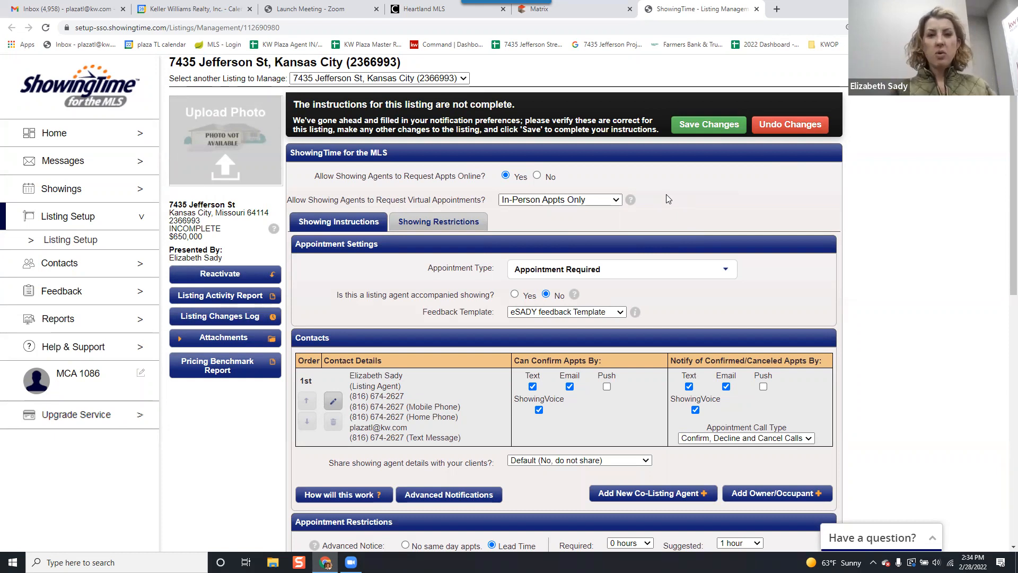
Review the available appointment types and their descriptions in the appointment settings.
{"action": "scroll", "coordinate": [385, 250], "scroll_direction": "down", "scroll_amount": 1}
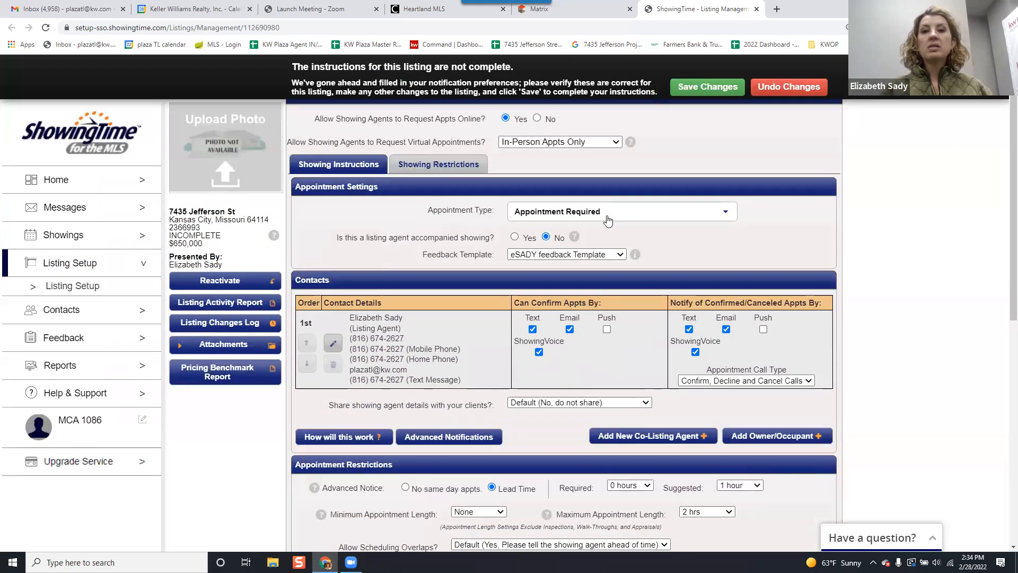
{"action": "left_click", "coordinate": [621, 217]}
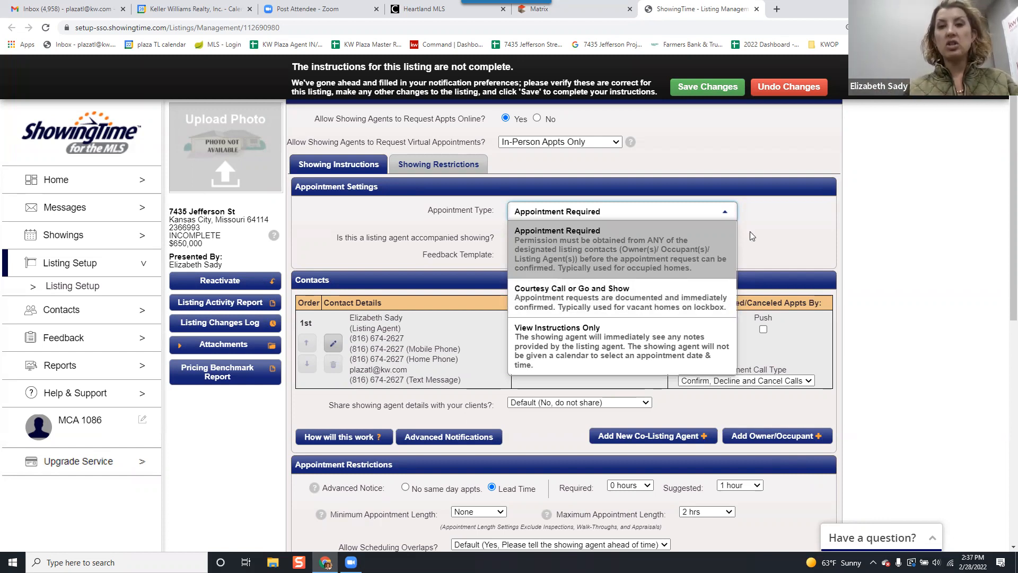
{"action": "left_click", "coordinate": [762, 223]}
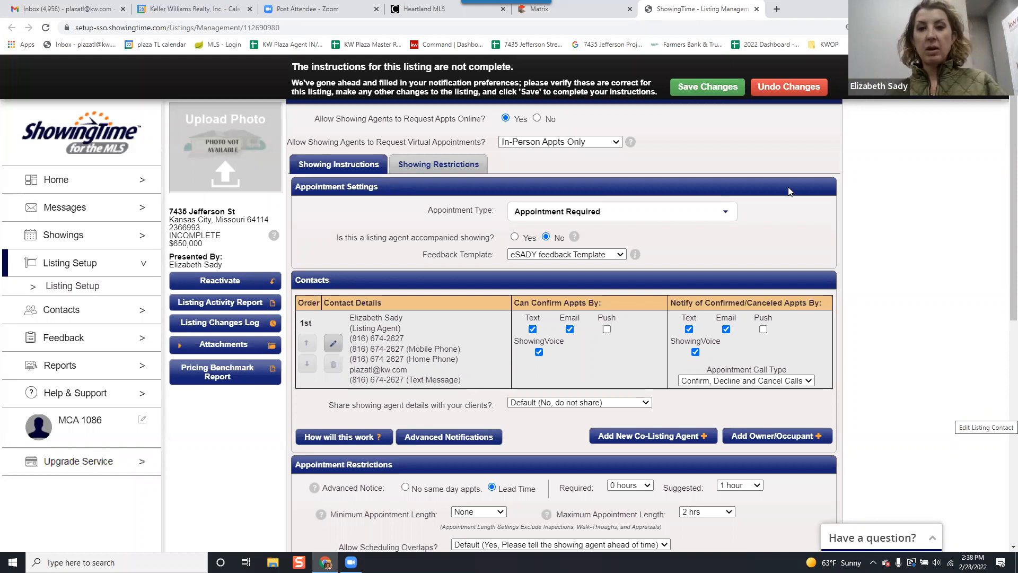
Try ShowingTime Template as the feedback template, restoring the agent's own feedback template.
{"action": "left_click", "coordinate": [619, 256]}
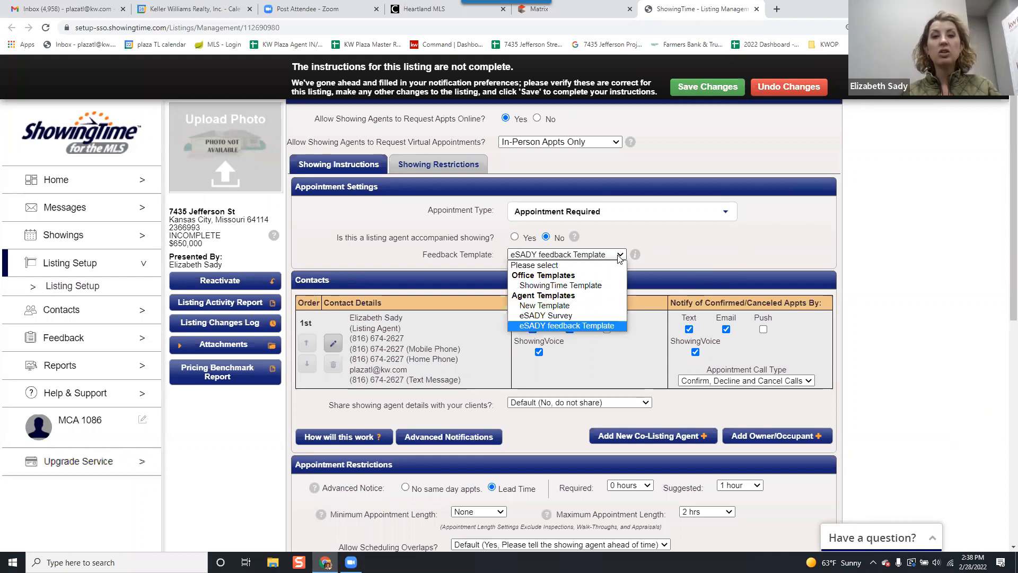
{"action": "left_click", "coordinate": [600, 287]}
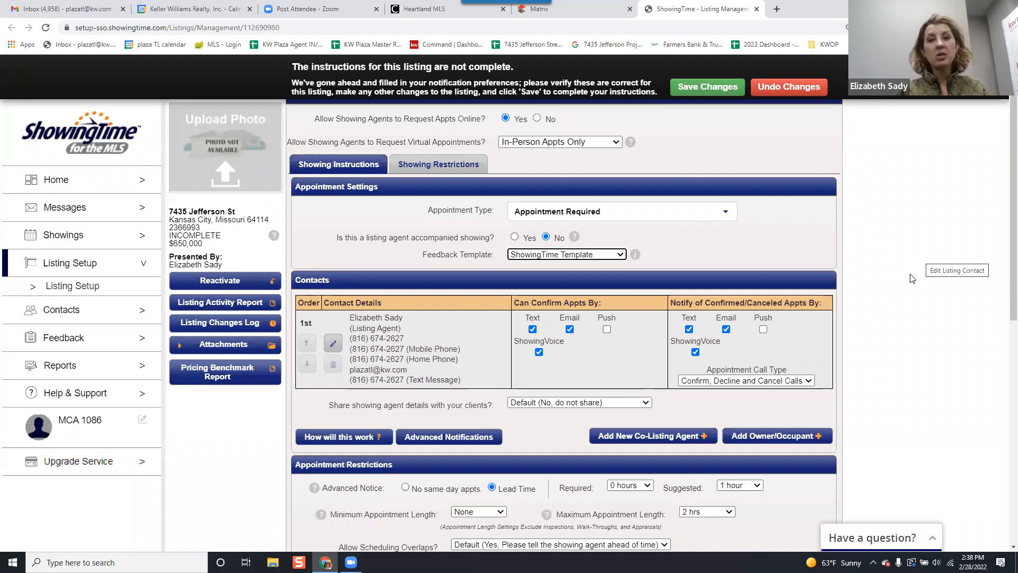
{"action": "left_click", "coordinate": [594, 254]}
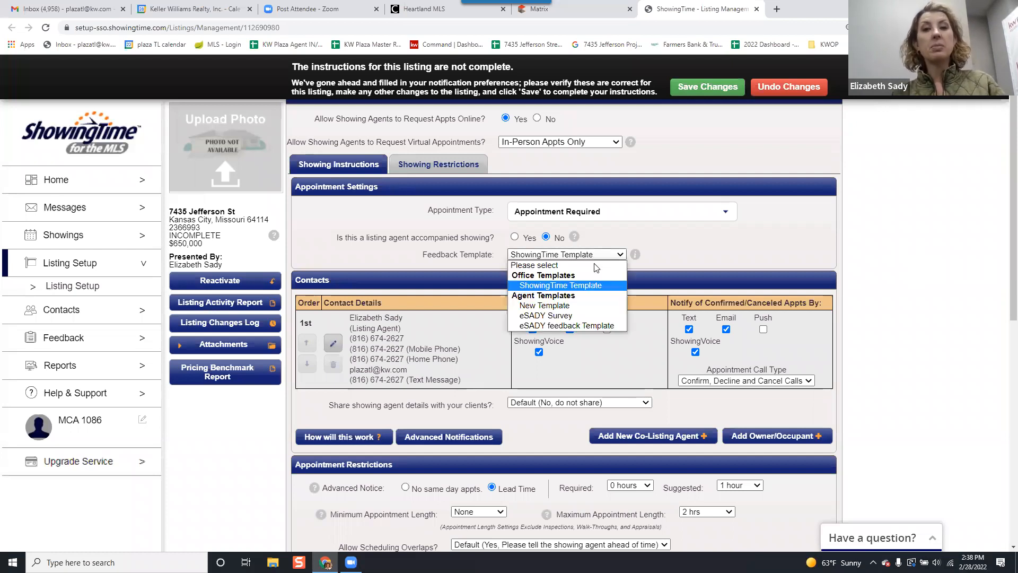
{"action": "left_click", "coordinate": [583, 325]}
Start a new owner/occupant contact for the listing and enter the seller's first and last name.
{"action": "scroll", "coordinate": [701, 240], "scroll_direction": "down", "scroll_amount": 2}
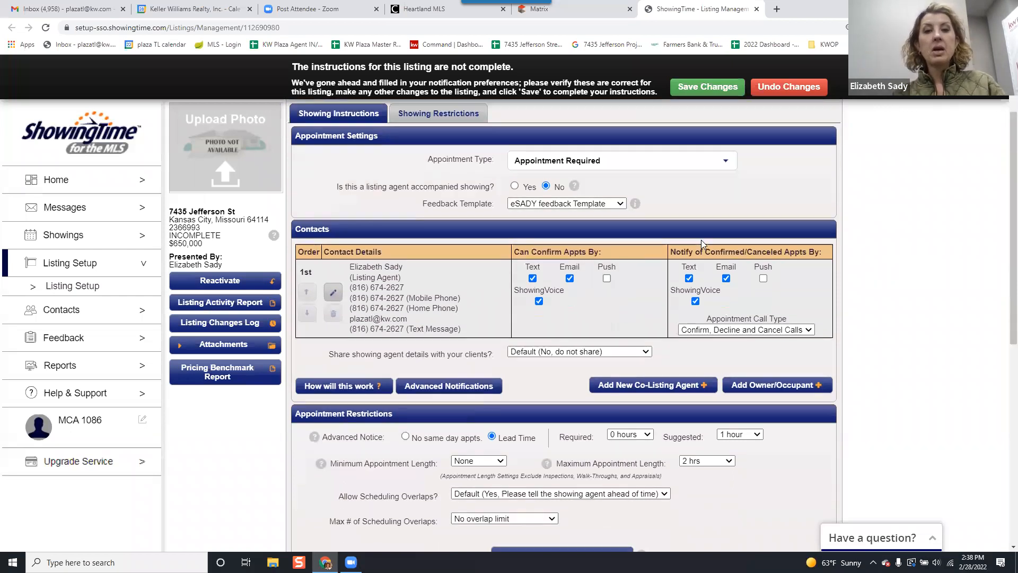
{"action": "scroll", "coordinate": [701, 240], "scroll_direction": "down", "scroll_amount": 1}
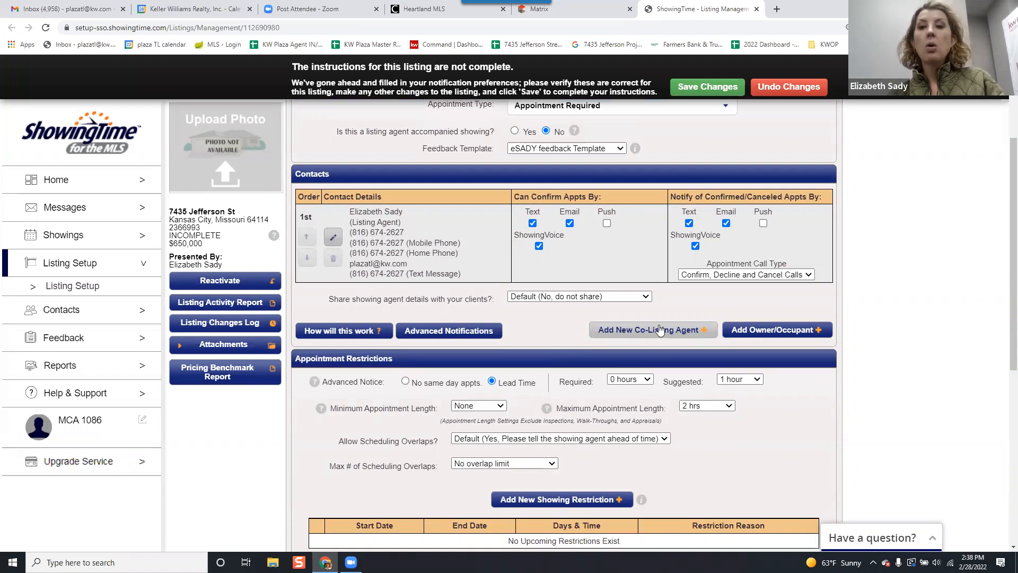
{"action": "left_click", "coordinate": [777, 333]}
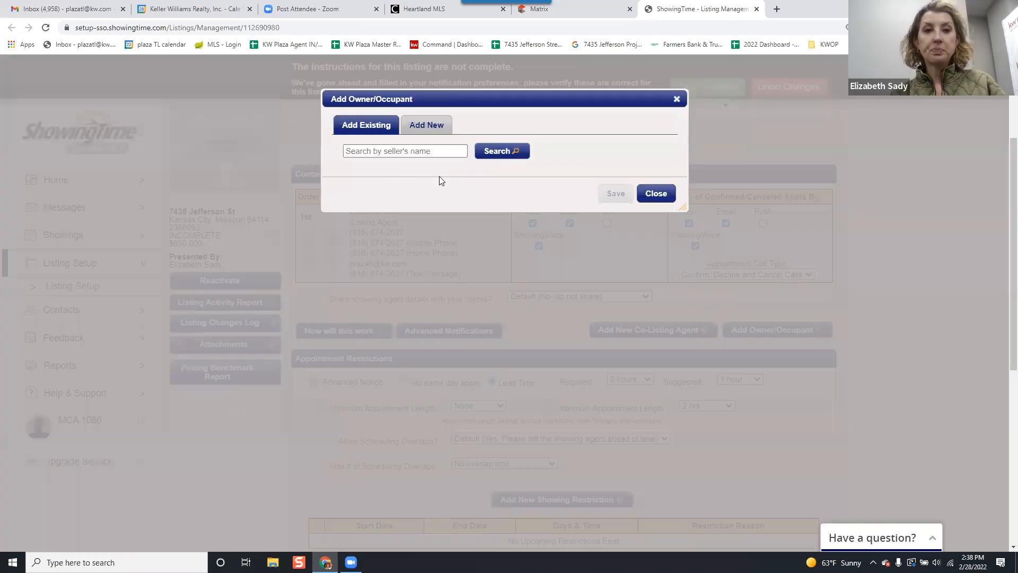
{"action": "left_click", "coordinate": [409, 126]}
{"action": "left_click", "coordinate": [461, 149]}
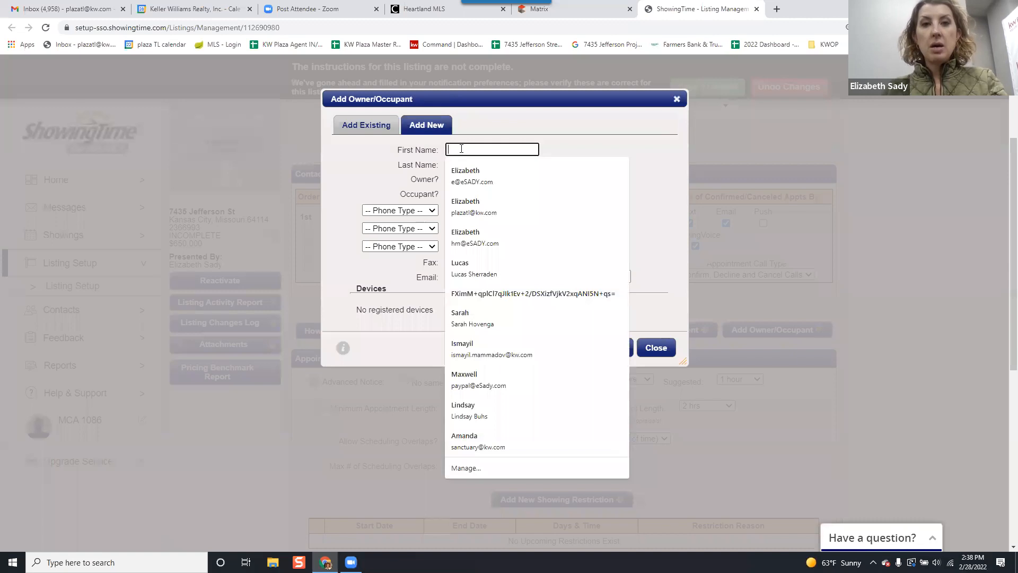
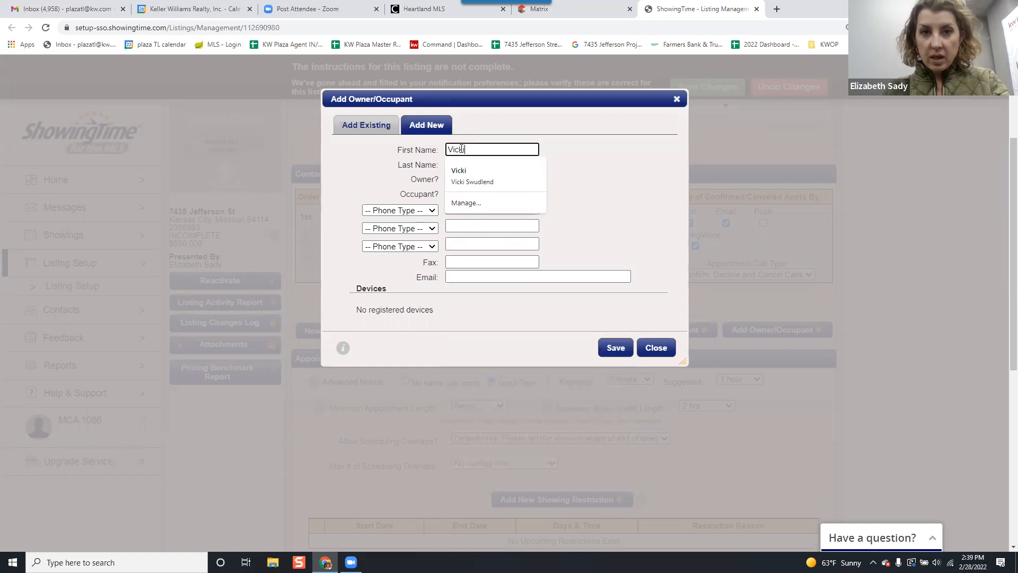
{"action": "key", "text": "Tab"}
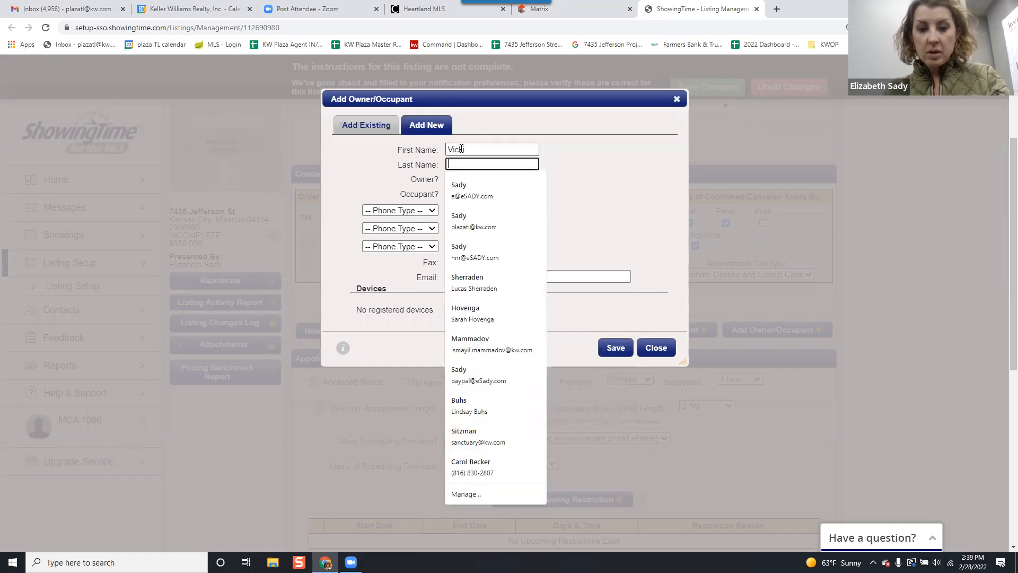
{"action": "key", "text": "Tab"}
Enter the owner's phone number, set its type to Mobile Phone, and save the new contact.
{"action": "left_click", "coordinate": [503, 208]}
{"action": "type", "text": "816-88"}
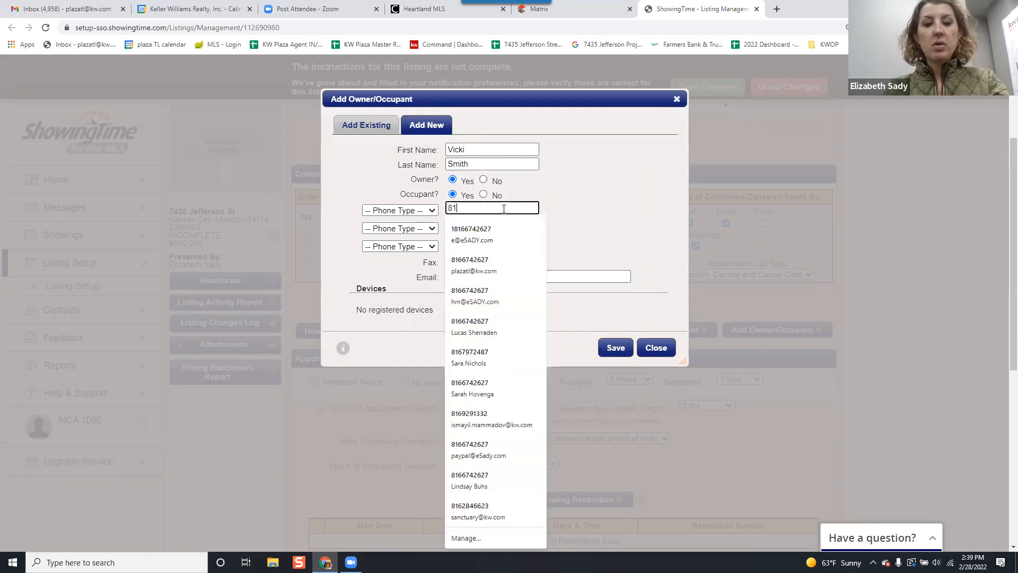
{"action": "key", "text": "BackSpace"}
{"action": "key", "text": "BackSpace"}
{"action": "type", "text": "555-5555"}
{"action": "left_click", "coordinate": [397, 210]}
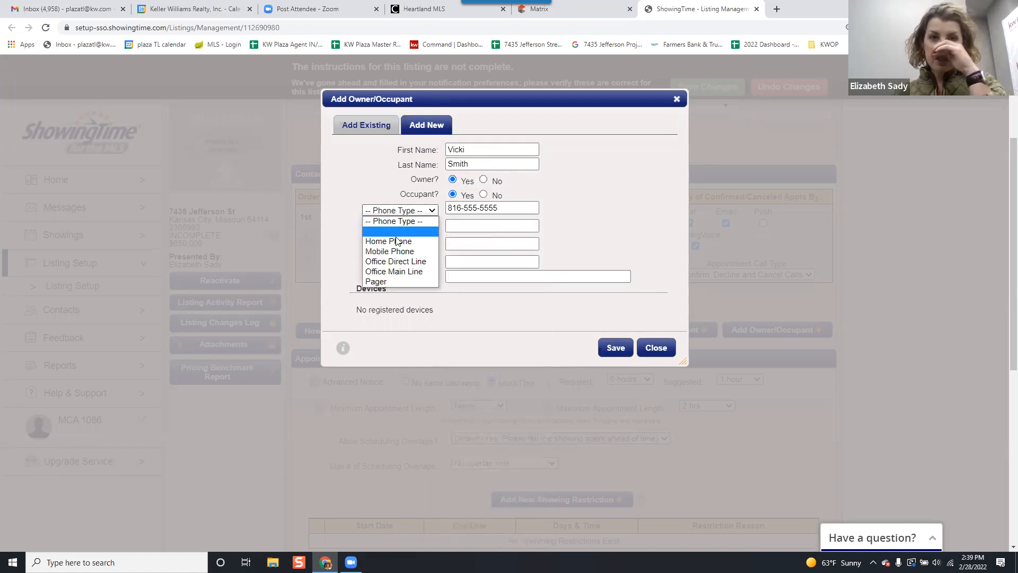
{"action": "left_click", "coordinate": [399, 252]}
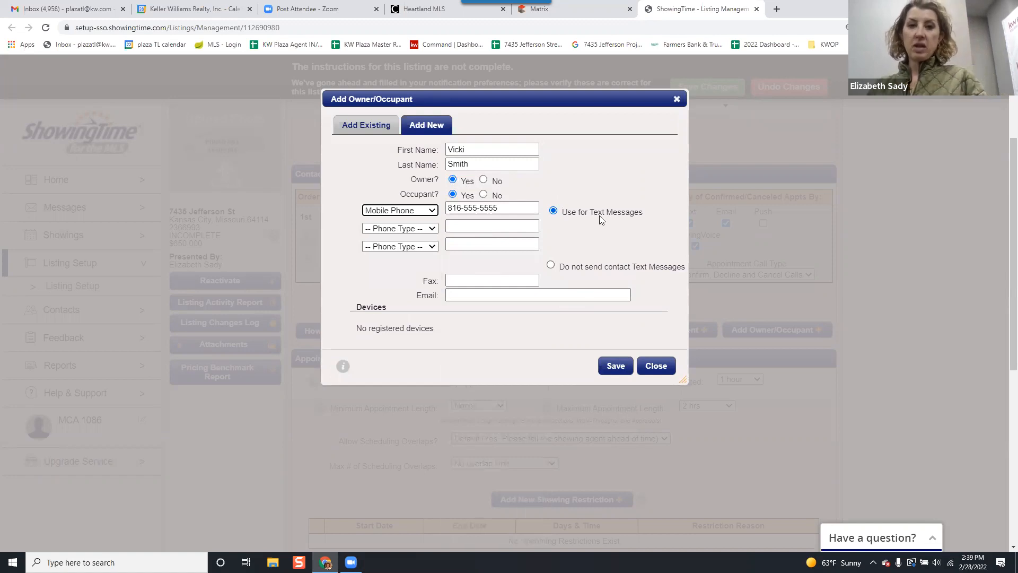
{"action": "scroll", "coordinate": [586, 289], "scroll_direction": "down", "scroll_amount": 2}
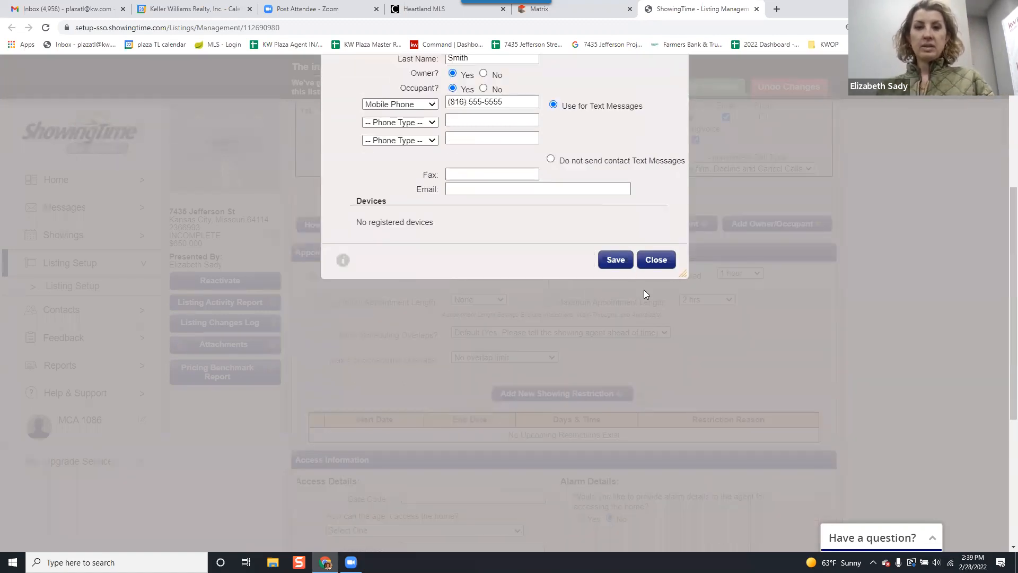
{"action": "left_click", "coordinate": [616, 260]}
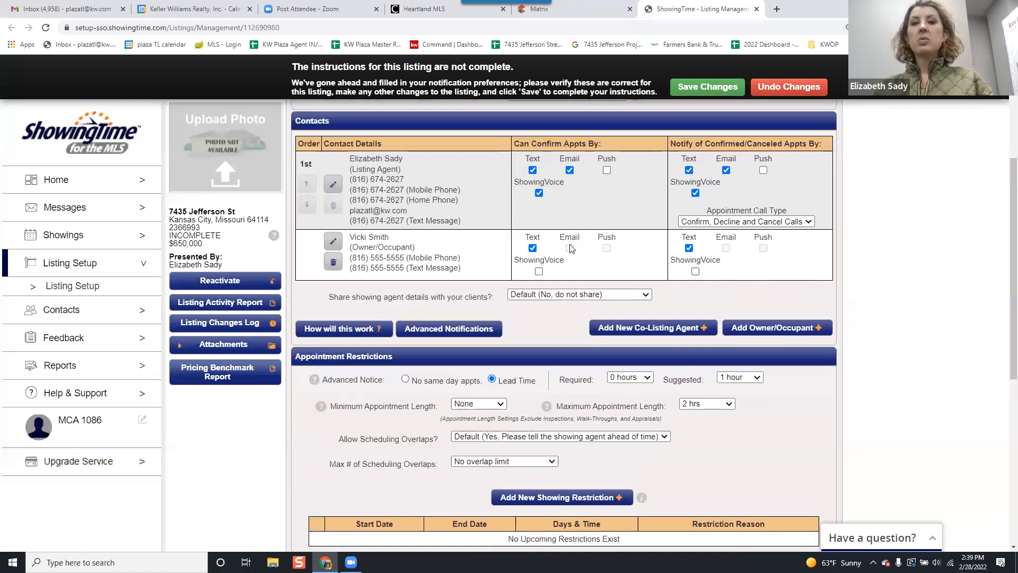
Enable ShowingVoice for the owner/occupant, both for confirming appointments and for notification of confirmed or canceled ones.
{"action": "left_click", "coordinate": [538, 272]}
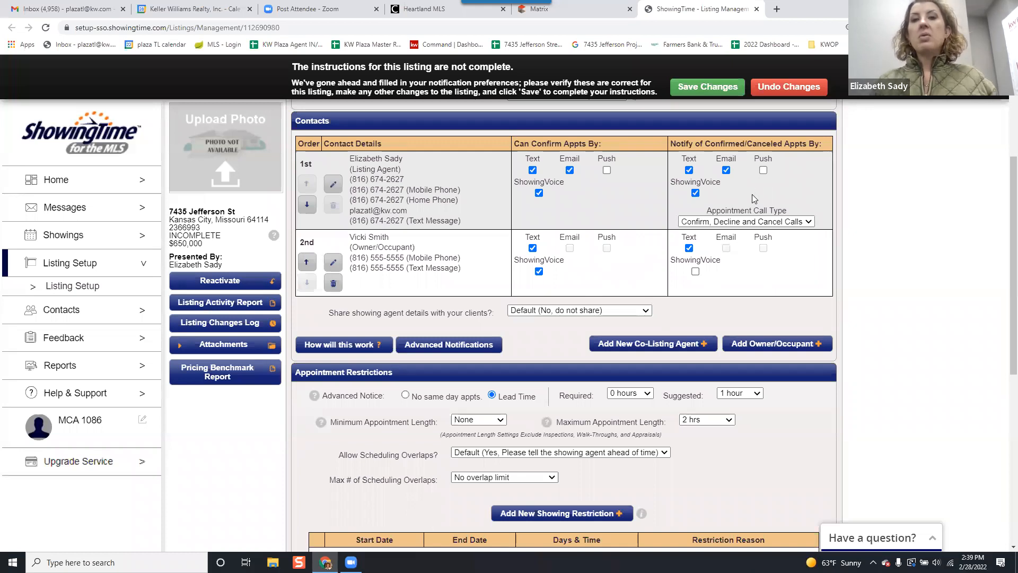
{"action": "left_click", "coordinate": [695, 272]}
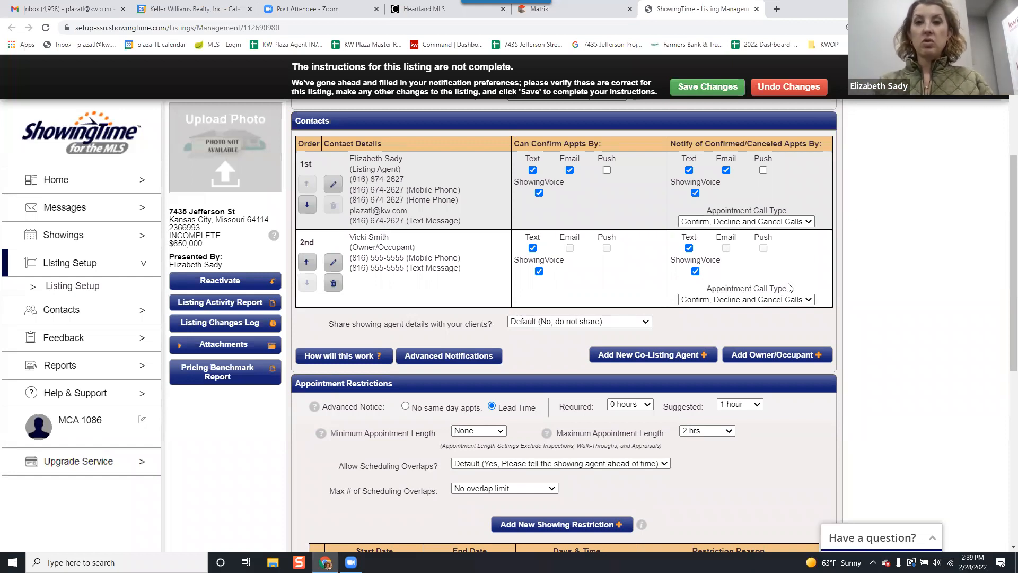
{"action": "scroll", "coordinate": [797, 281], "scroll_direction": "down", "scroll_amount": 1}
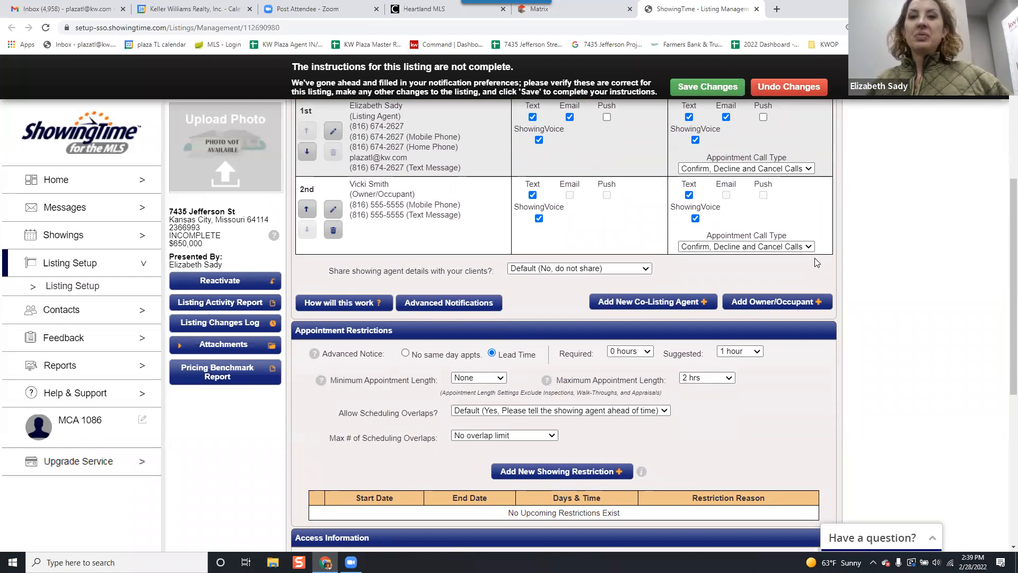
{"action": "scroll", "coordinate": [710, 282], "scroll_direction": "up", "scroll_amount": 1}
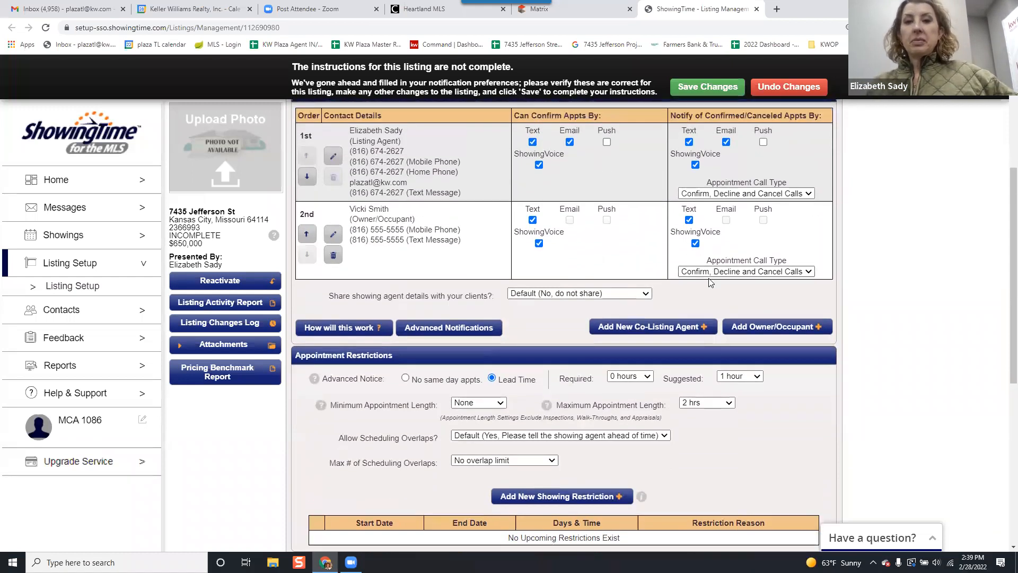
Try a required lead time of 1 hour in the appointment restrictions.
{"action": "scroll", "coordinate": [701, 286], "scroll_direction": "down", "scroll_amount": 3}
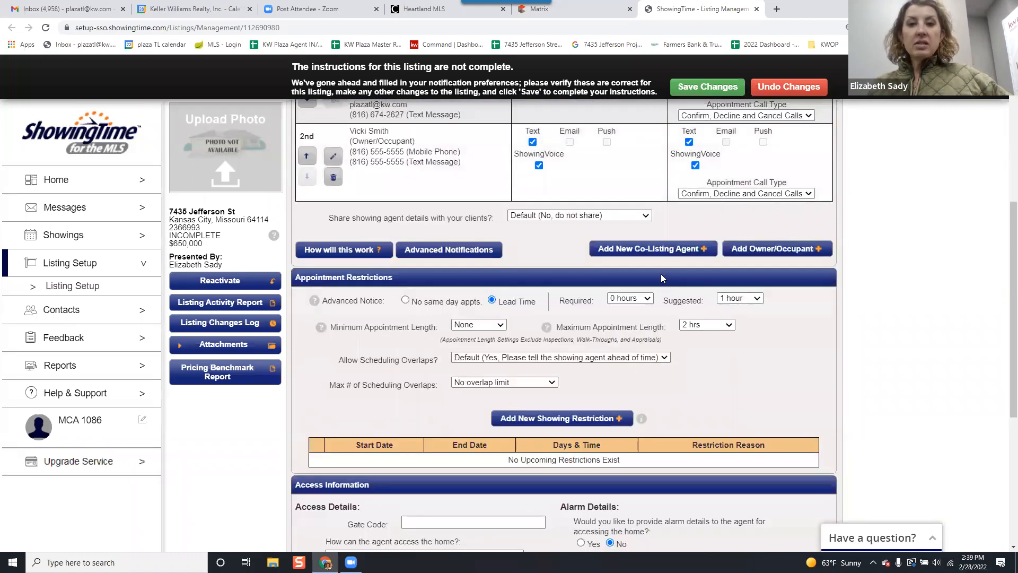
{"action": "scroll", "coordinate": [660, 274], "scroll_direction": "down", "scroll_amount": 4}
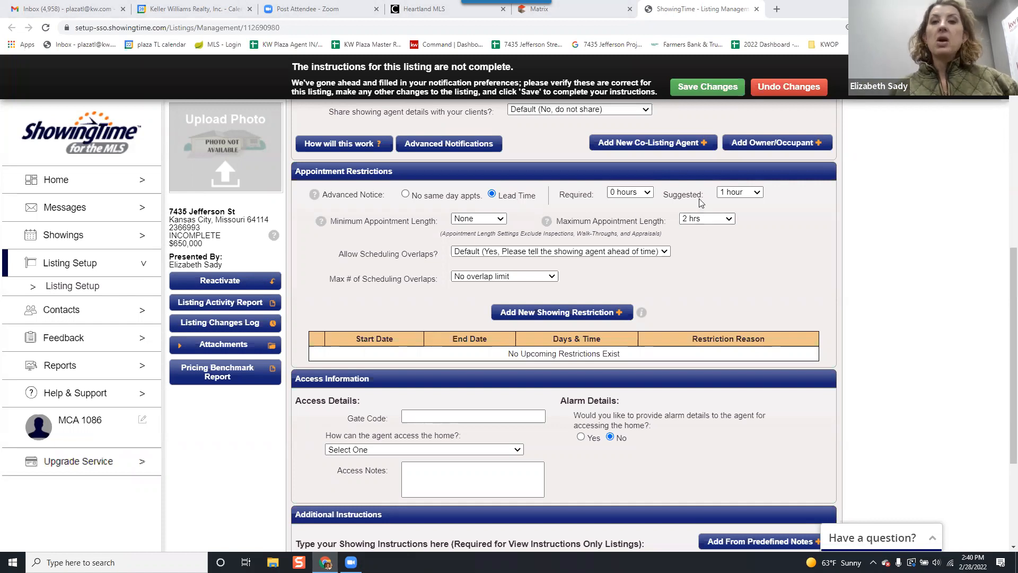
{"action": "left_click", "coordinate": [647, 192]}
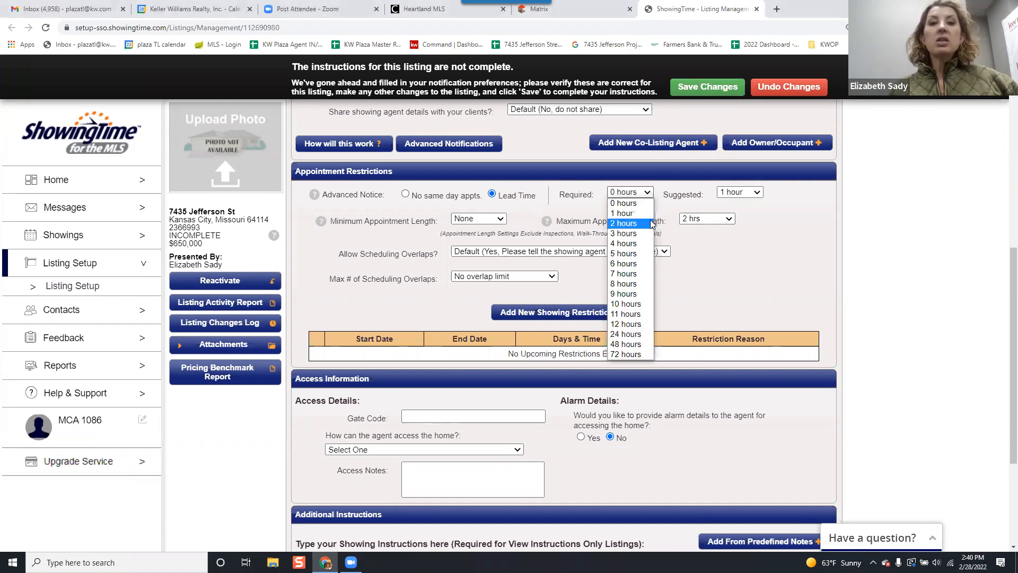
{"action": "left_click", "coordinate": [651, 213]}
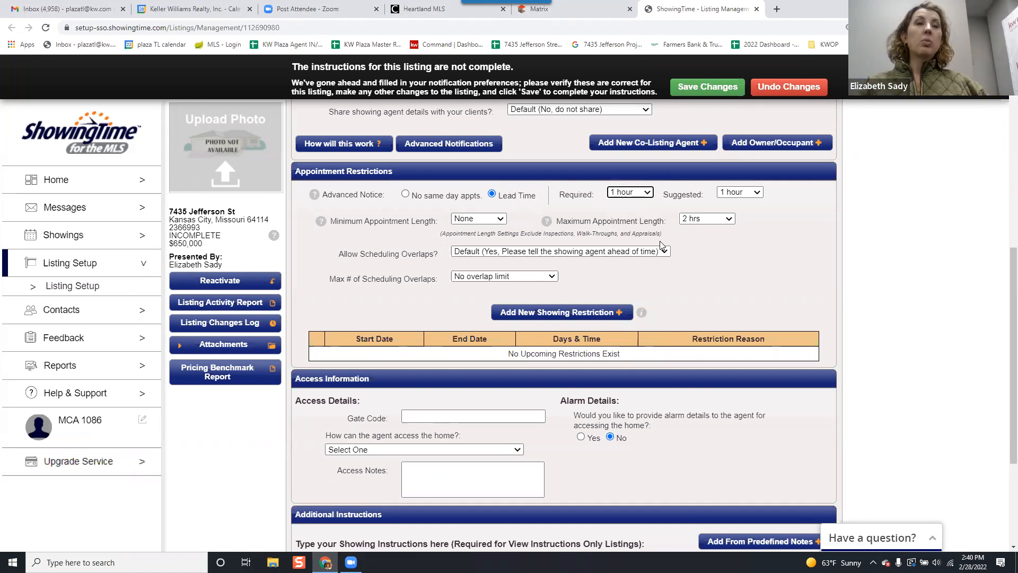
{"action": "left_click", "coordinate": [617, 193]}
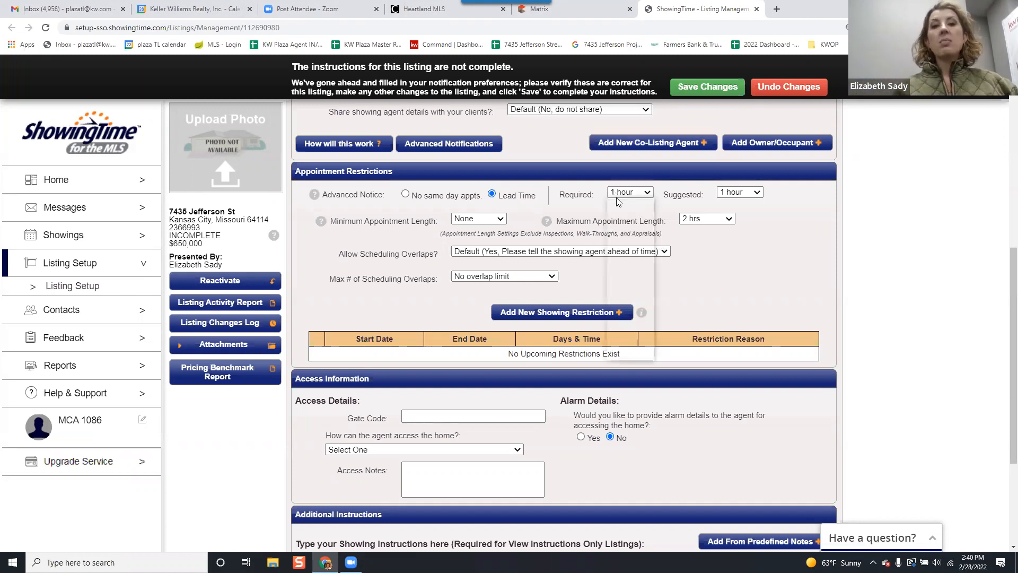
{"action": "left_click", "coordinate": [623, 212]}
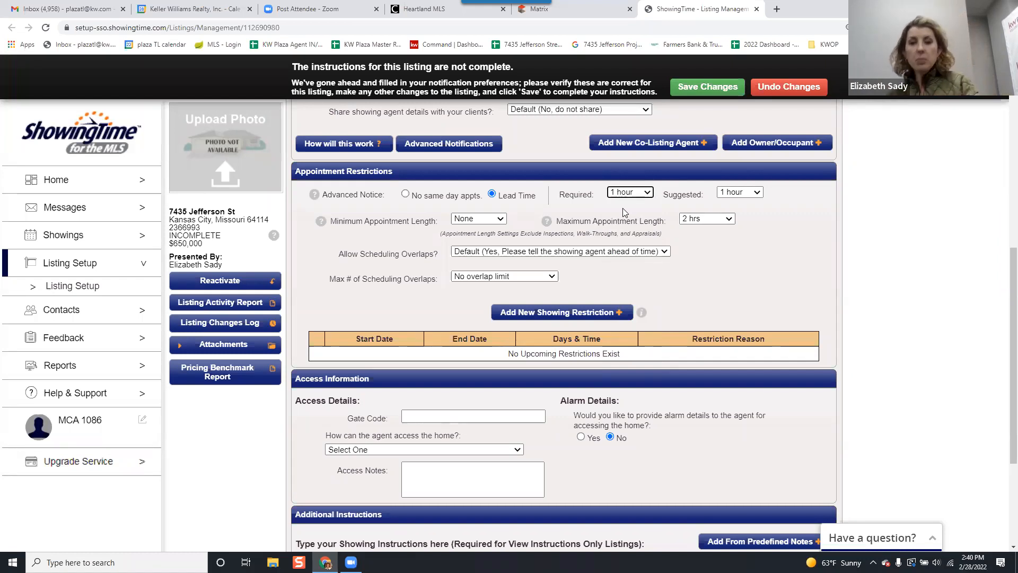
Set the required lead time to 2 hours, raising the suggested time to 2 hours, and return the required time to 0 hours.
{"action": "left_click", "coordinate": [639, 195]}
{"action": "left_click", "coordinate": [640, 223]}
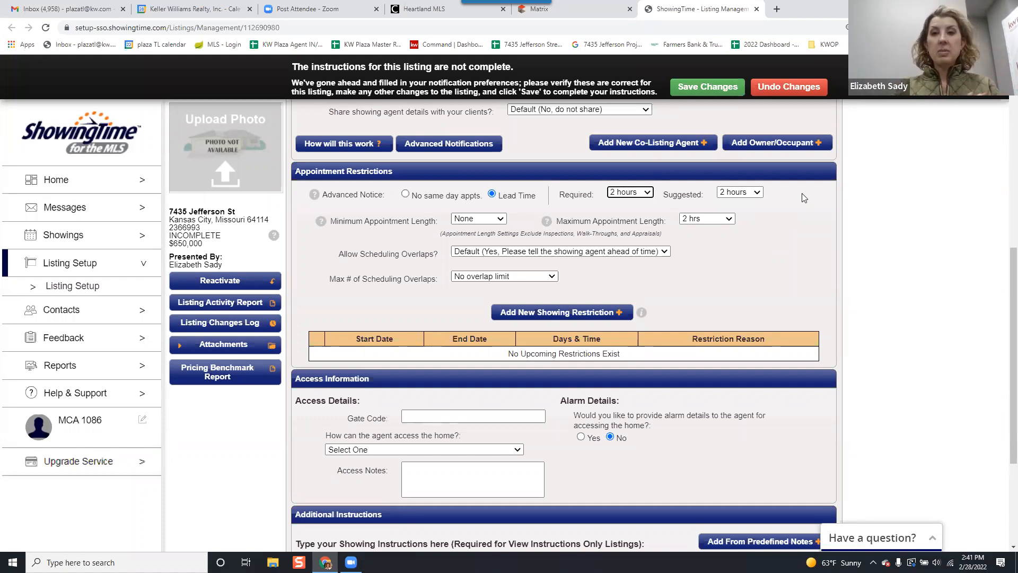
{"action": "left_click", "coordinate": [628, 193]}
{"action": "left_click", "coordinate": [642, 204]}
{"action": "left_click", "coordinate": [825, 240]}
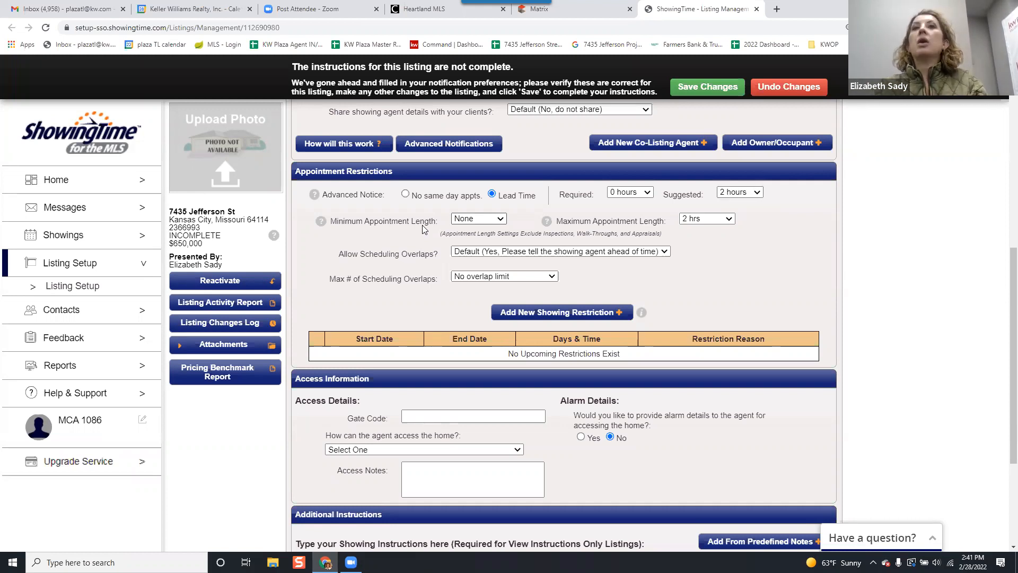
Try Courtesy Call or Go and Show as the appointment type, and restore Appointment Required.
{"action": "scroll", "coordinate": [423, 229], "scroll_direction": "up", "scroll_amount": 7}
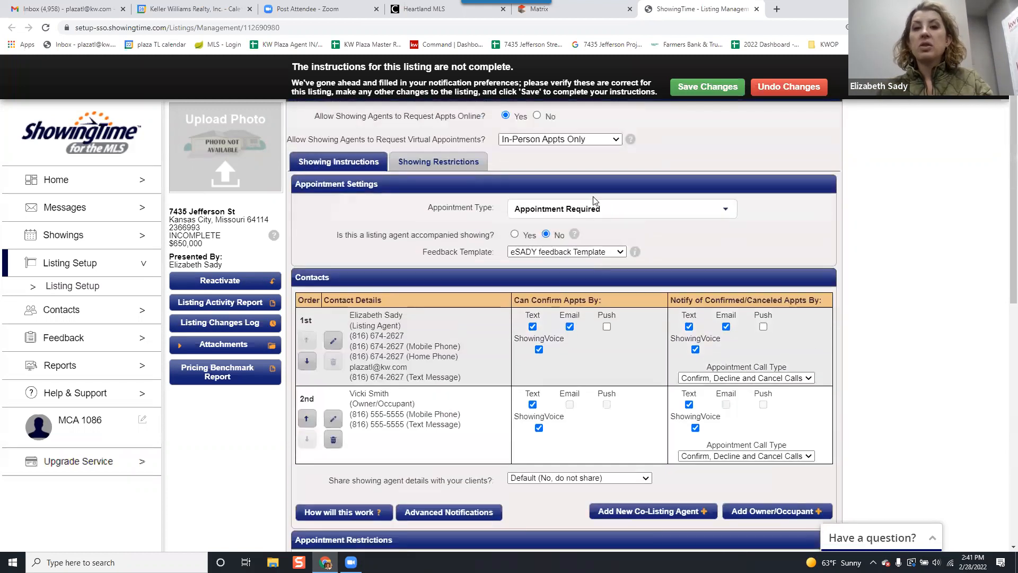
{"action": "left_click", "coordinate": [594, 219]}
{"action": "left_click", "coordinate": [562, 287]}
{"action": "scroll", "coordinate": [636, 257], "scroll_direction": "down", "scroll_amount": 5}
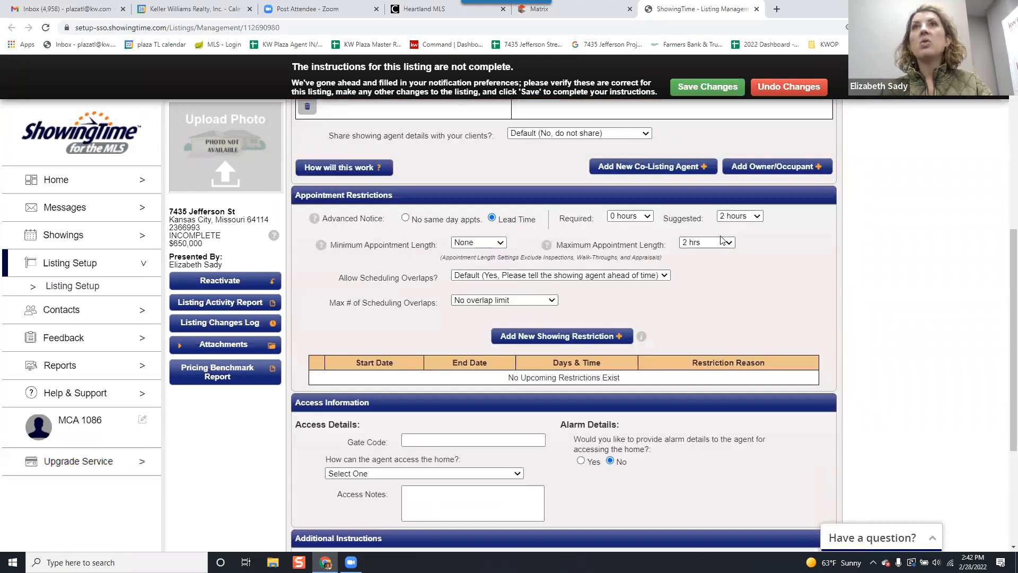
{"action": "scroll", "coordinate": [722, 233], "scroll_direction": "up", "scroll_amount": 7}
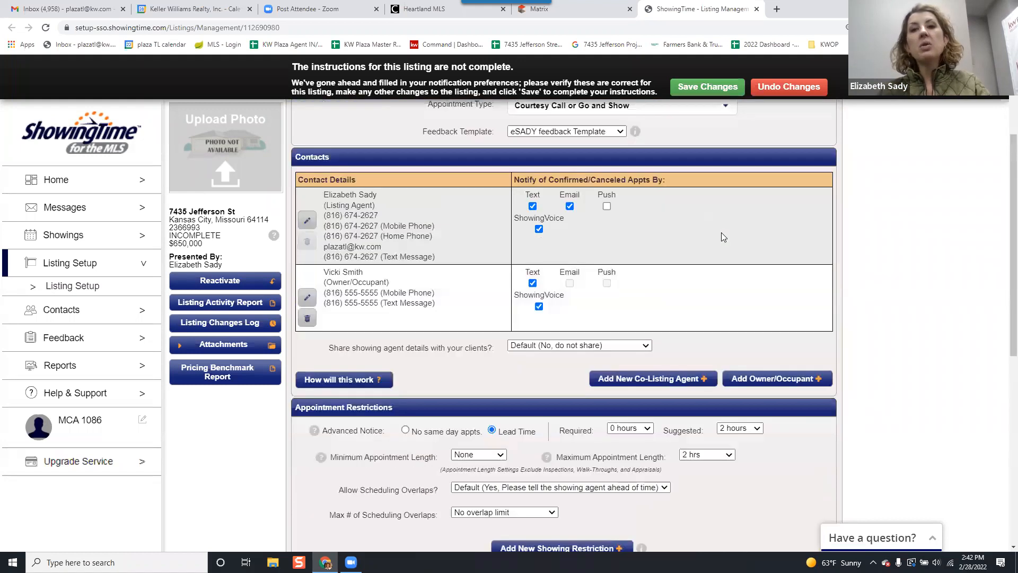
{"action": "left_click", "coordinate": [631, 270]}
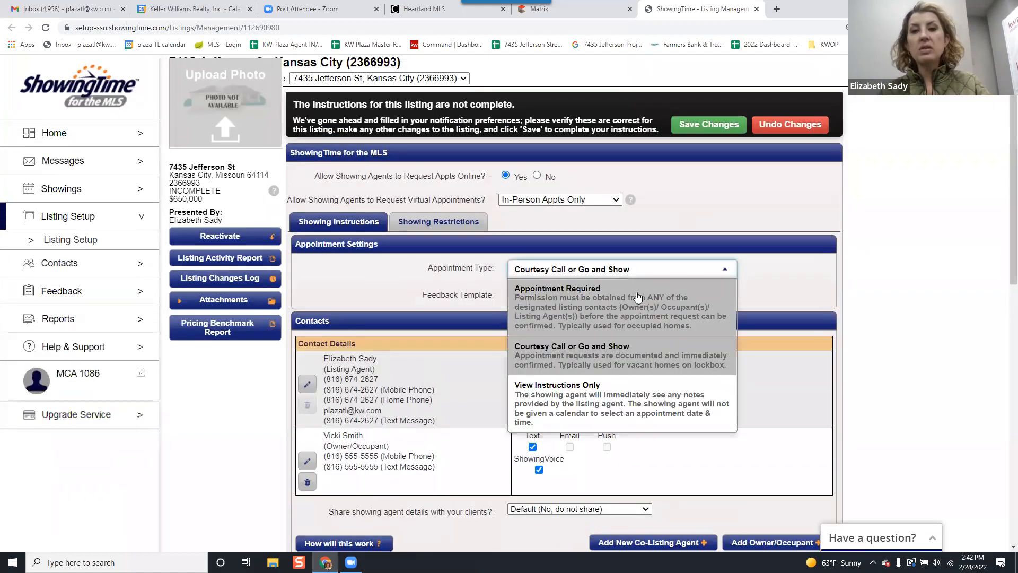
{"action": "left_click", "coordinate": [637, 297]}
Keep the minimum appointment length at None and set the maximum appointment length to 1 hr.
{"action": "scroll", "coordinate": [749, 253], "scroll_direction": "down", "scroll_amount": 7}
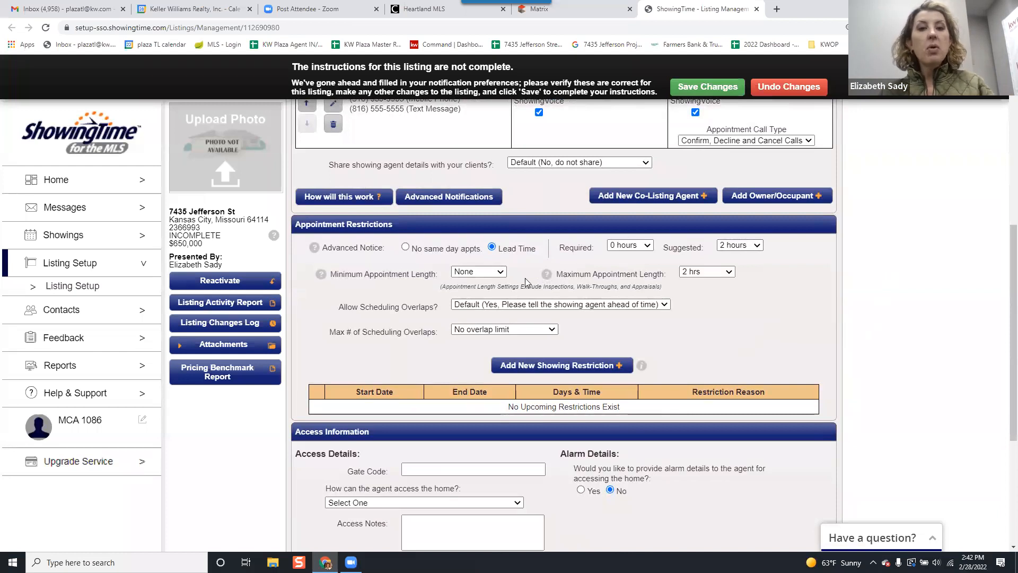
{"action": "left_click", "coordinate": [500, 274]}
{"action": "left_click", "coordinate": [500, 274]}
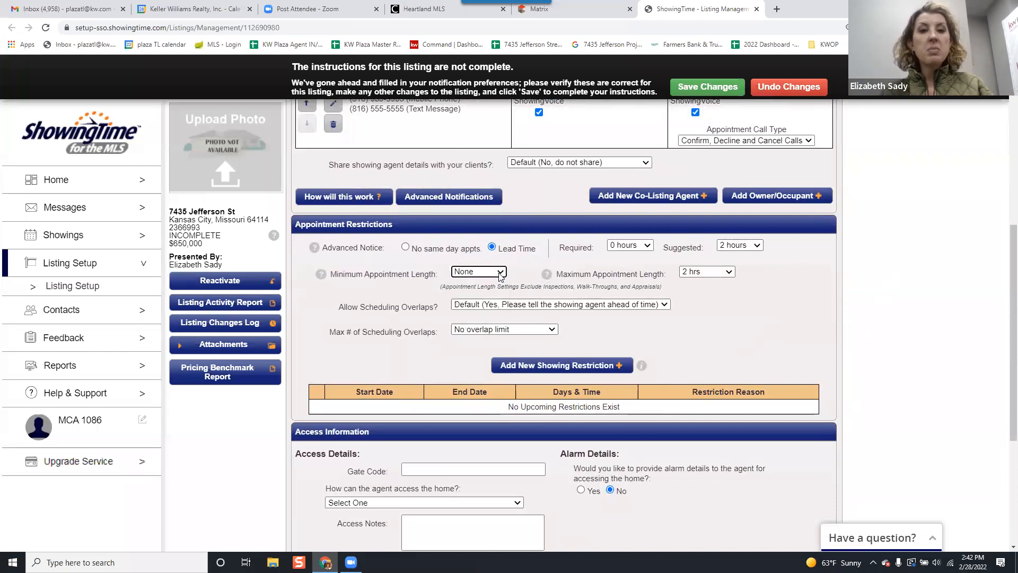
{"action": "left_click", "coordinate": [713, 273]}
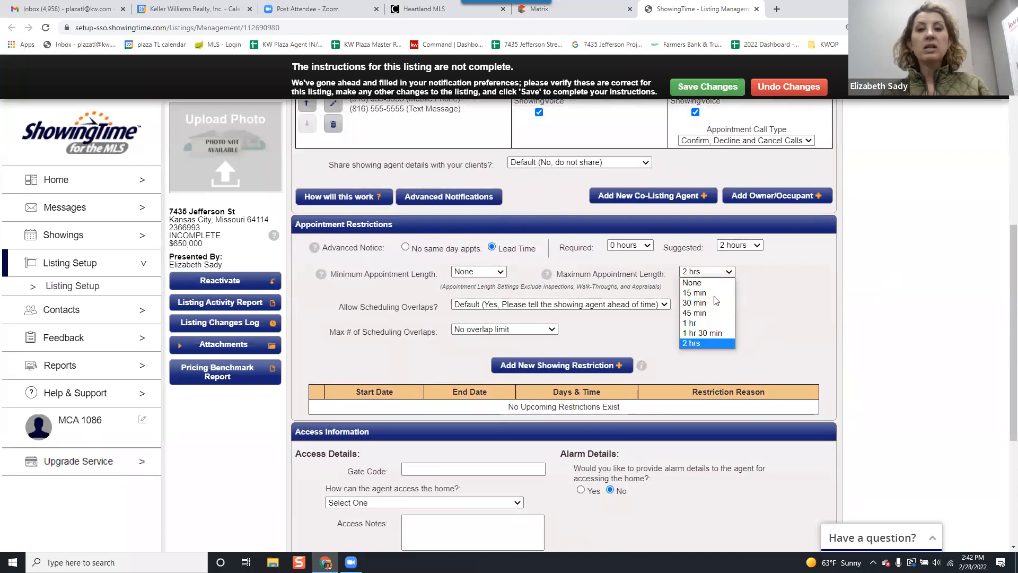
{"action": "left_click", "coordinate": [714, 324]}
{"action": "double_click", "coordinate": [724, 322]}
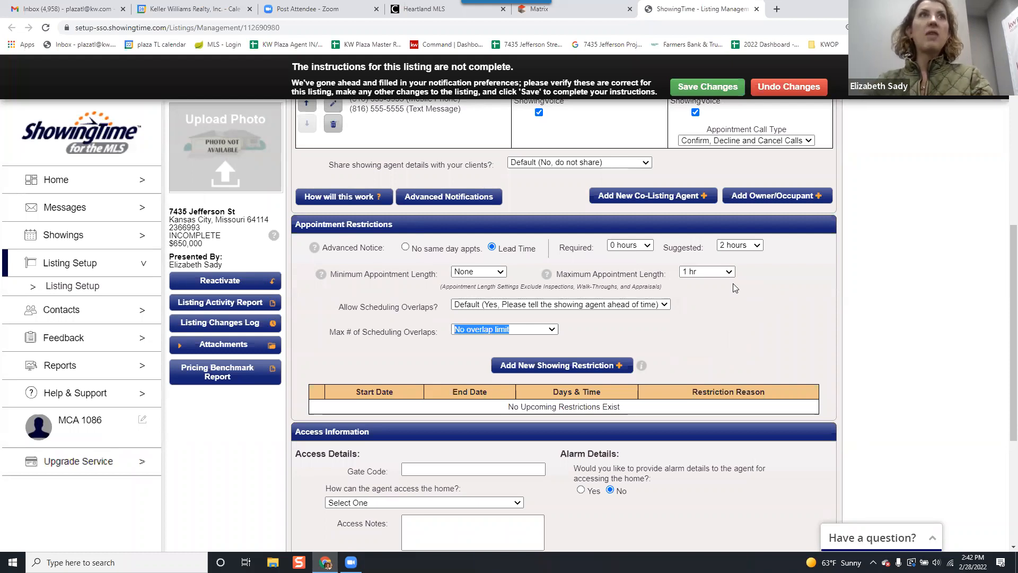
{"action": "left_click", "coordinate": [741, 305]}
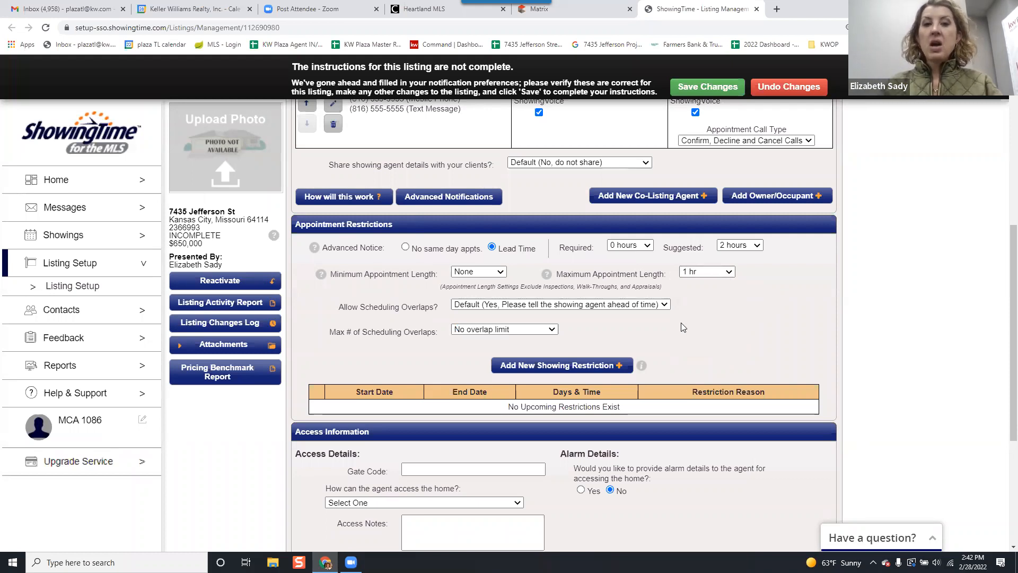
Review the options for allowing scheduling overlaps and for the maximum number of overlaps.
{"action": "left_click", "coordinate": [622, 310]}
{"action": "left_click", "coordinate": [622, 309]}
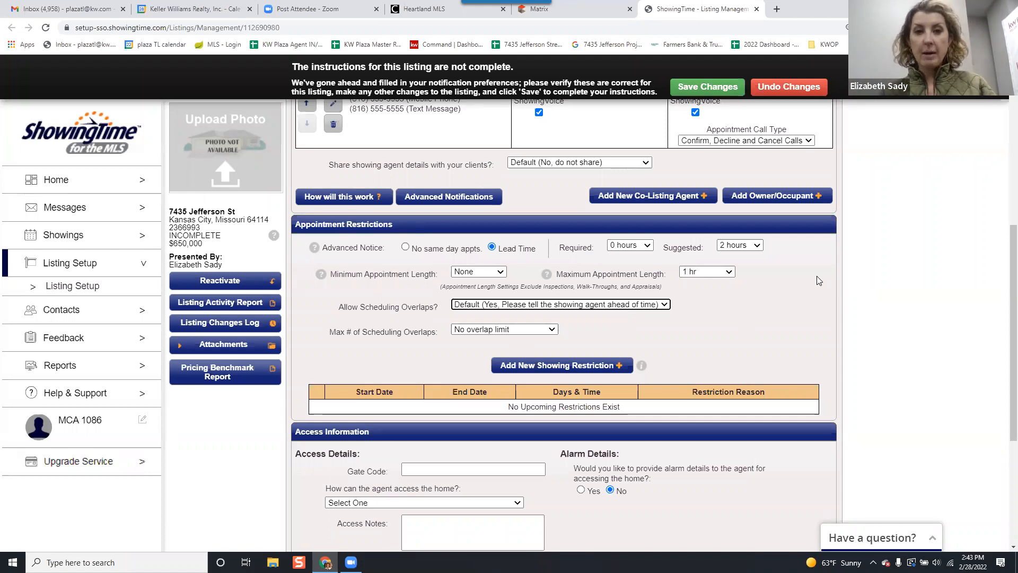
{"action": "left_click", "coordinate": [510, 330]}
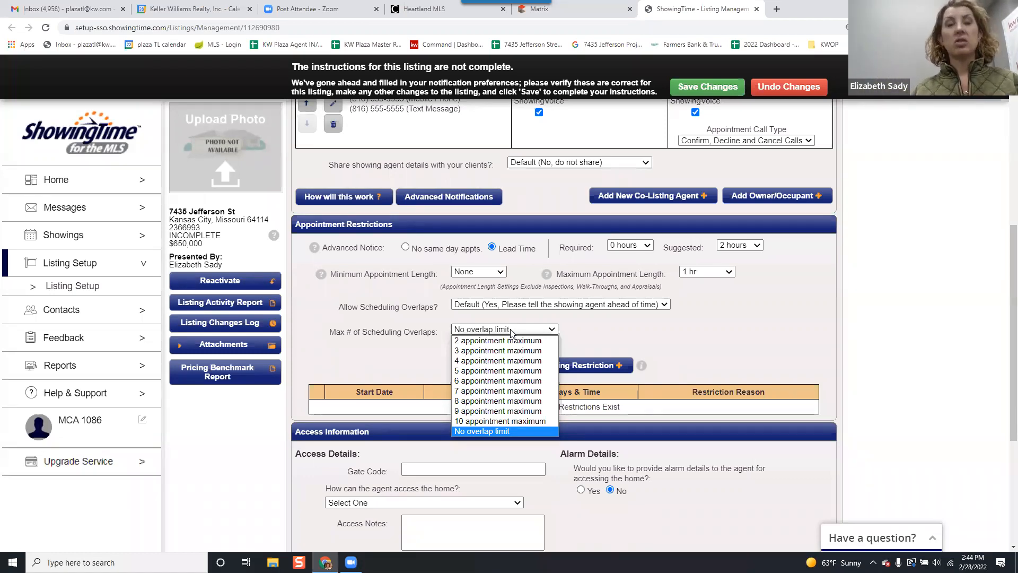
{"action": "left_click", "coordinate": [775, 342]}
Start a new showing restriction with a timed duration from 5:00 AM to 9:00 AM.
{"action": "scroll", "coordinate": [693, 302], "scroll_direction": "down", "scroll_amount": 1}
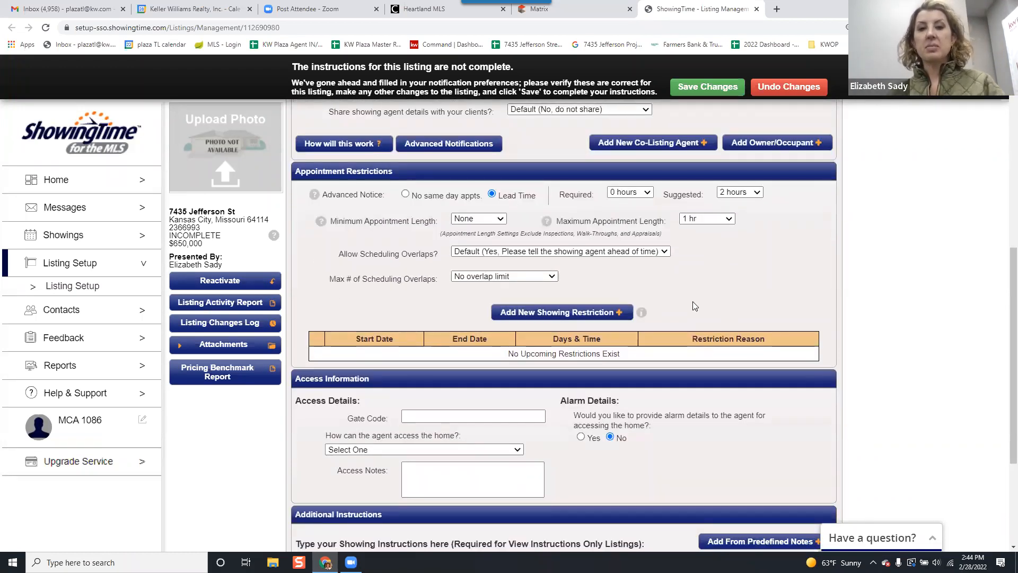
{"action": "scroll", "coordinate": [689, 286], "scroll_direction": "down", "scroll_amount": 1}
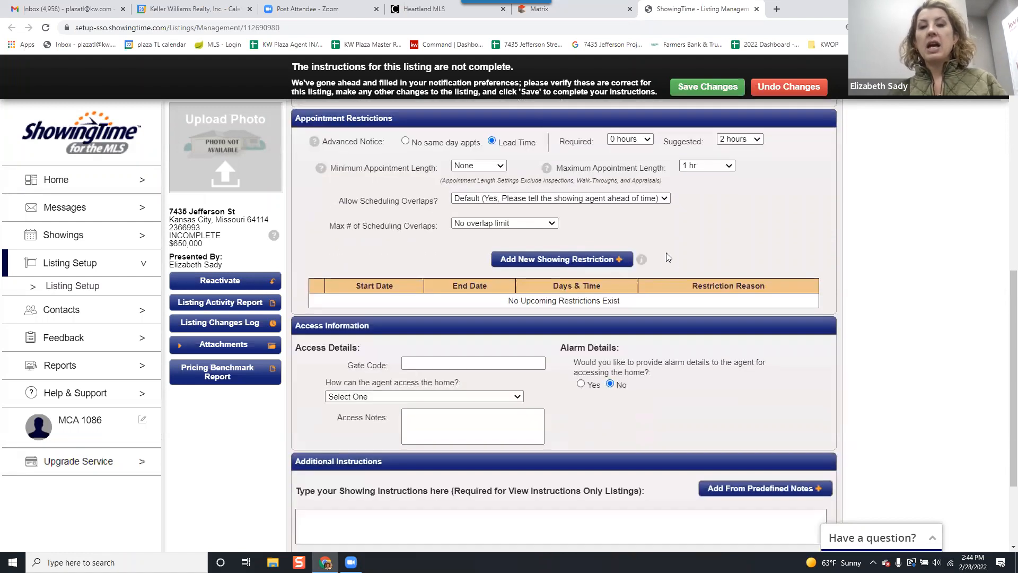
{"action": "left_click", "coordinate": [622, 260]}
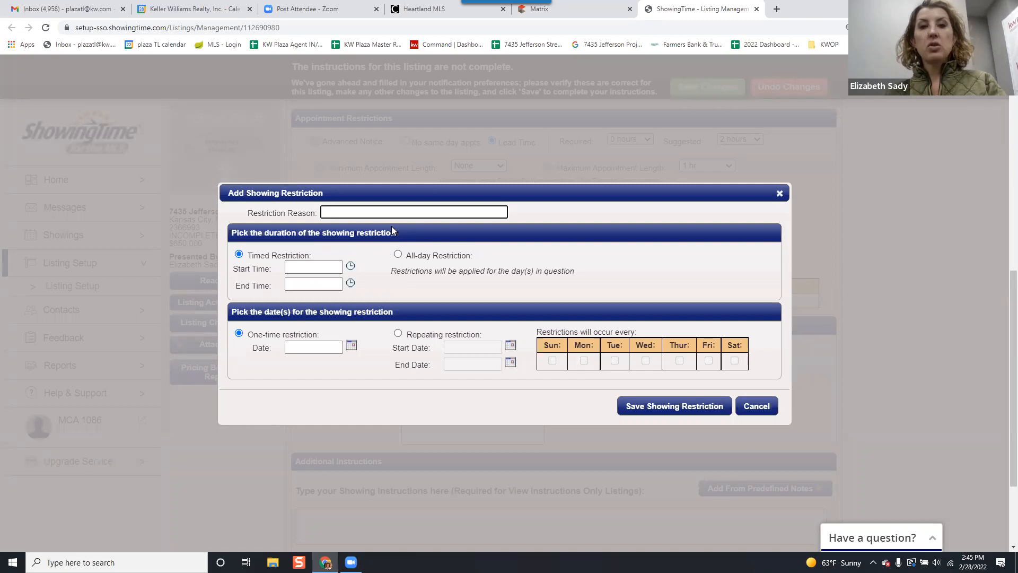
{"action": "left_click", "coordinate": [320, 267]}
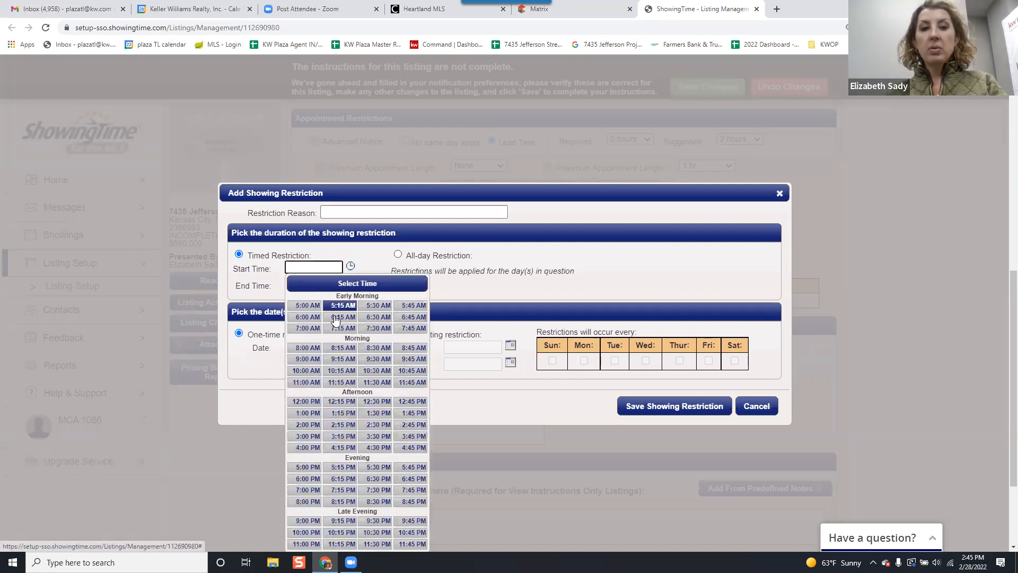
{"action": "left_click", "coordinate": [307, 306]}
{"action": "left_click", "coordinate": [317, 287]}
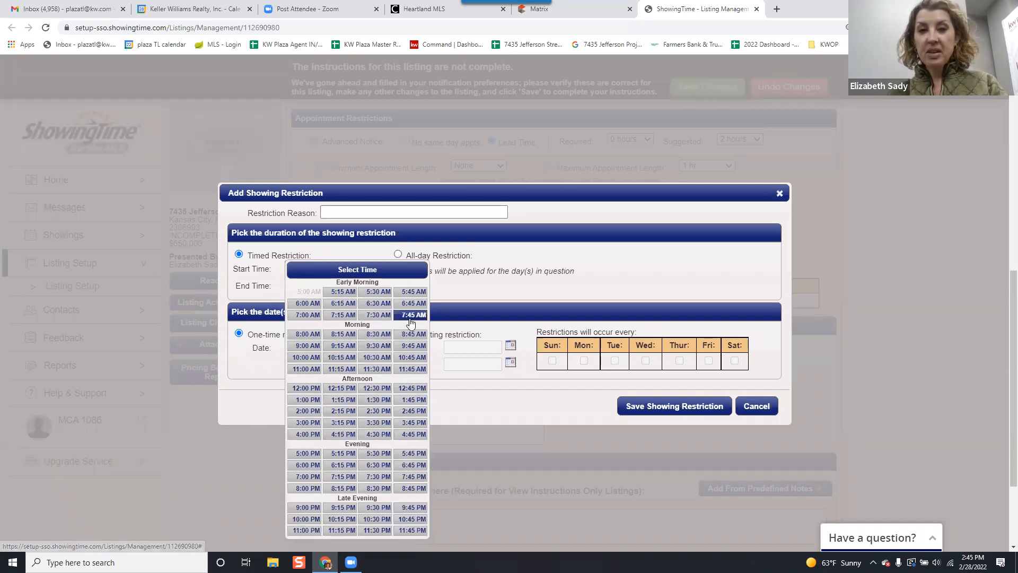
{"action": "left_click", "coordinate": [308, 345]}
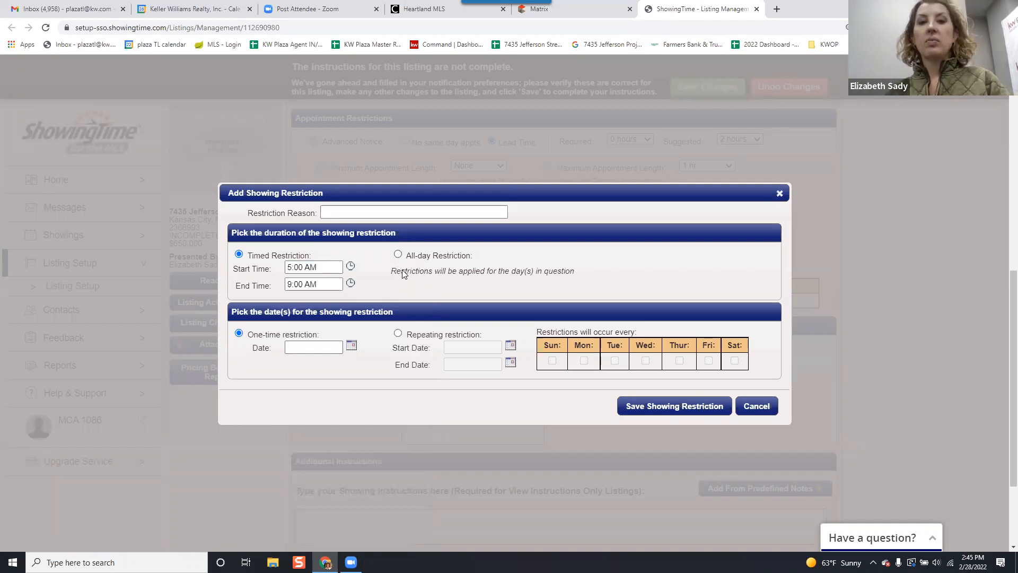
Try to save the showing restriction without a date, and enter 02/28/2022 as its one-time date.
{"action": "scroll", "coordinate": [428, 302], "scroll_direction": "down", "scroll_amount": 1}
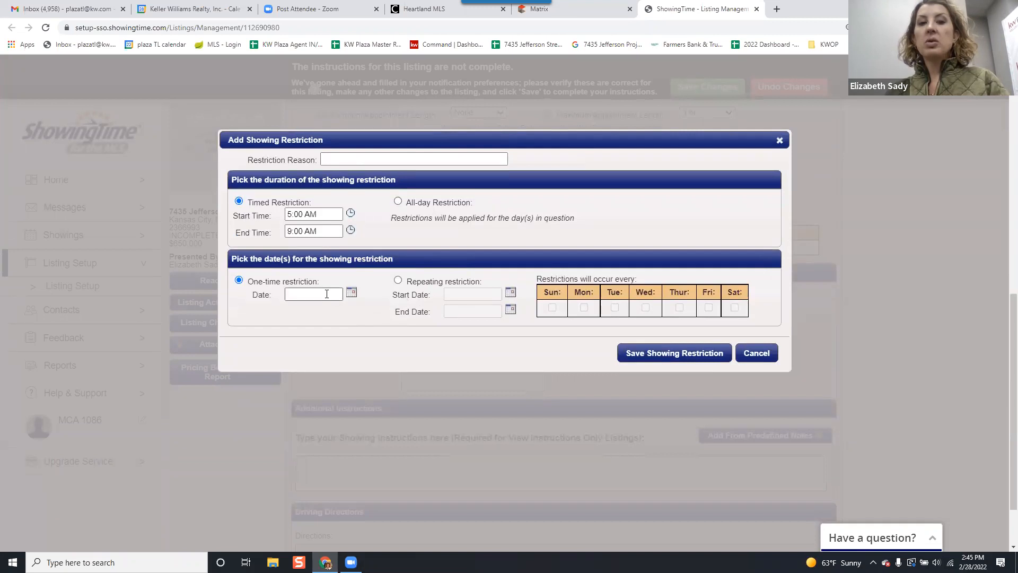
{"action": "left_click", "coordinate": [691, 363]}
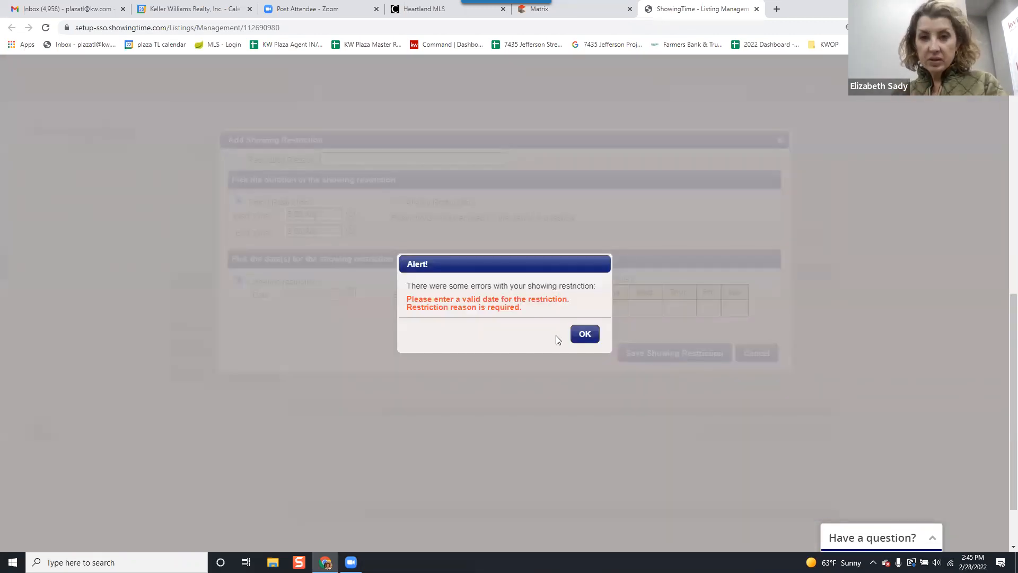
{"action": "left_click", "coordinate": [583, 334]}
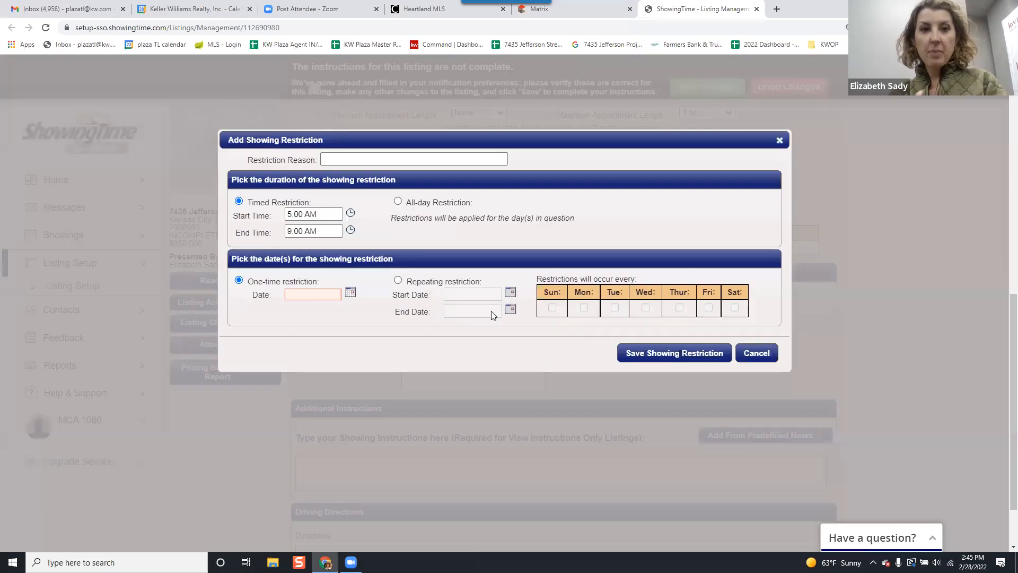
{"action": "left_click", "coordinate": [315, 293]}
{"action": "left_click", "coordinate": [319, 395]}
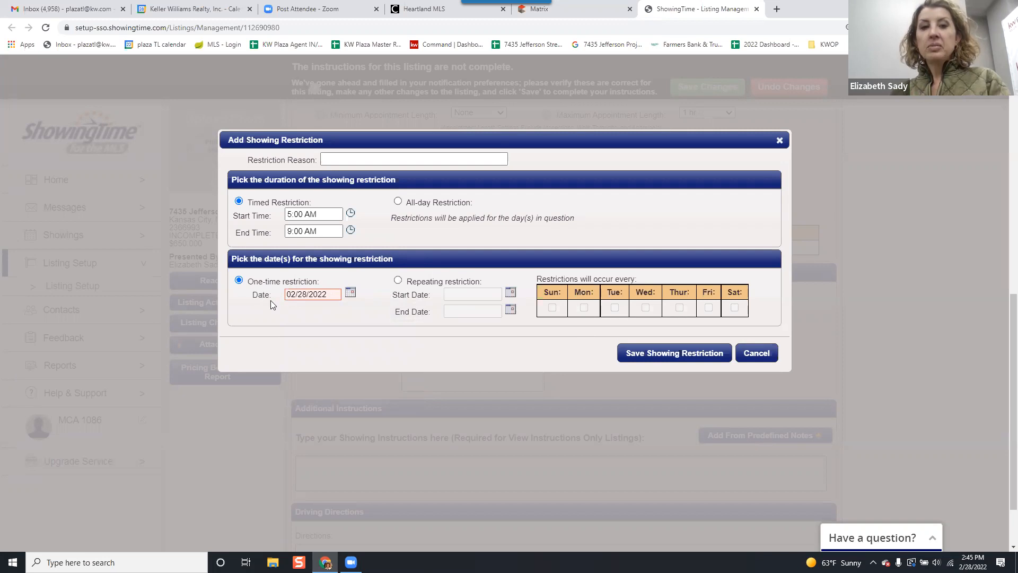
Make the showing restriction repeating, with start date 02/28/2022 and end date 05/31/2022.
{"action": "left_click", "coordinate": [399, 280]}
{"action": "left_click", "coordinate": [460, 296]}
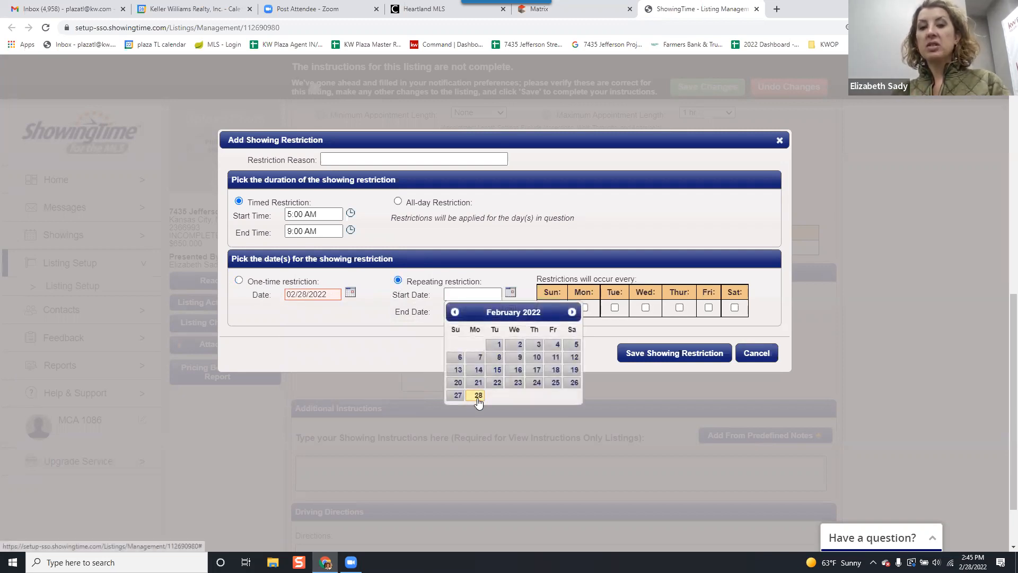
{"action": "left_click", "coordinate": [479, 395]}
{"action": "left_click", "coordinate": [490, 310]}
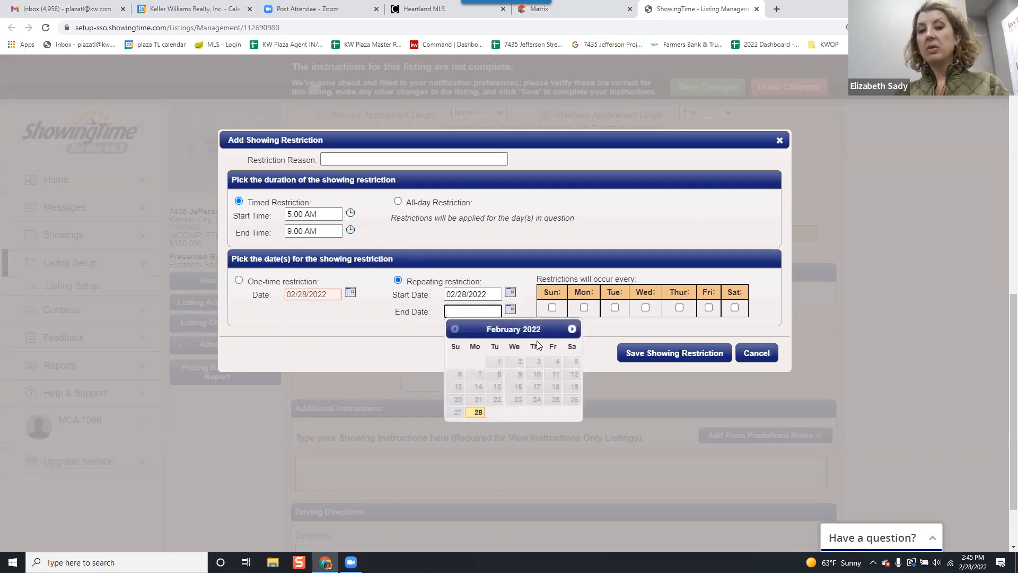
{"action": "left_click", "coordinate": [571, 329]}
{"action": "left_click", "coordinate": [572, 329]}
{"action": "left_click", "coordinate": [572, 328]}
{"action": "left_click", "coordinate": [501, 413]}
Try Sunday, Monday and Tuesday as the recurring days, clear them all, and try to save the showing restriction.
{"action": "left_click", "coordinate": [553, 308]}
{"action": "left_click", "coordinate": [584, 308]}
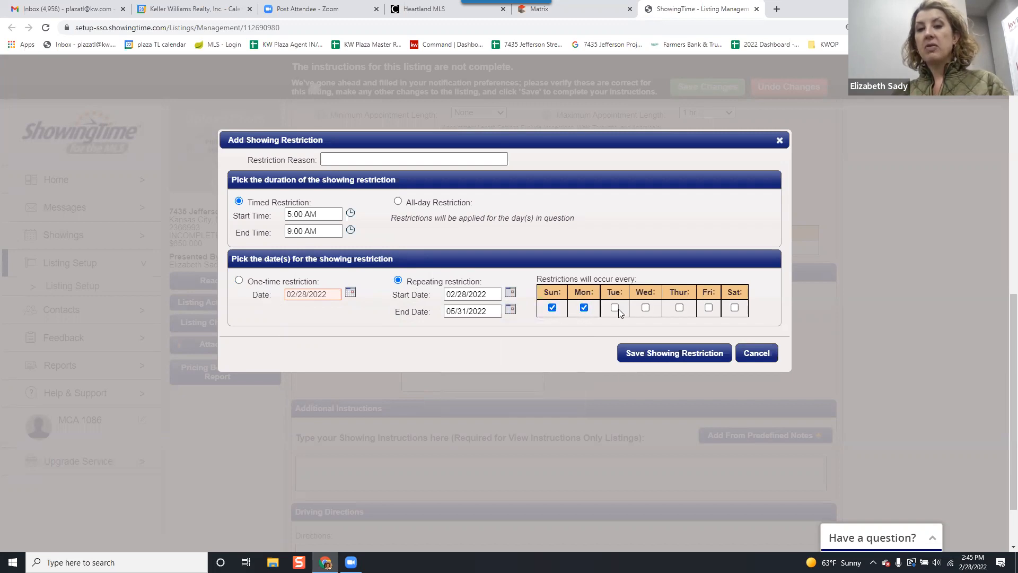
{"action": "left_click", "coordinate": [615, 308]}
{"action": "left_click", "coordinate": [584, 309]}
{"action": "left_click", "coordinate": [615, 308]}
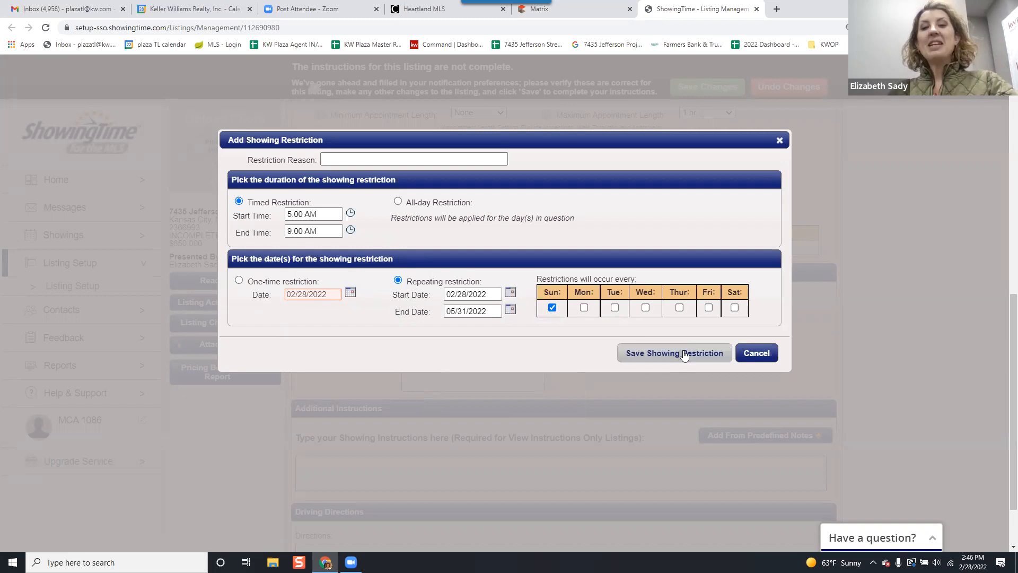
{"action": "left_click", "coordinate": [551, 307]}
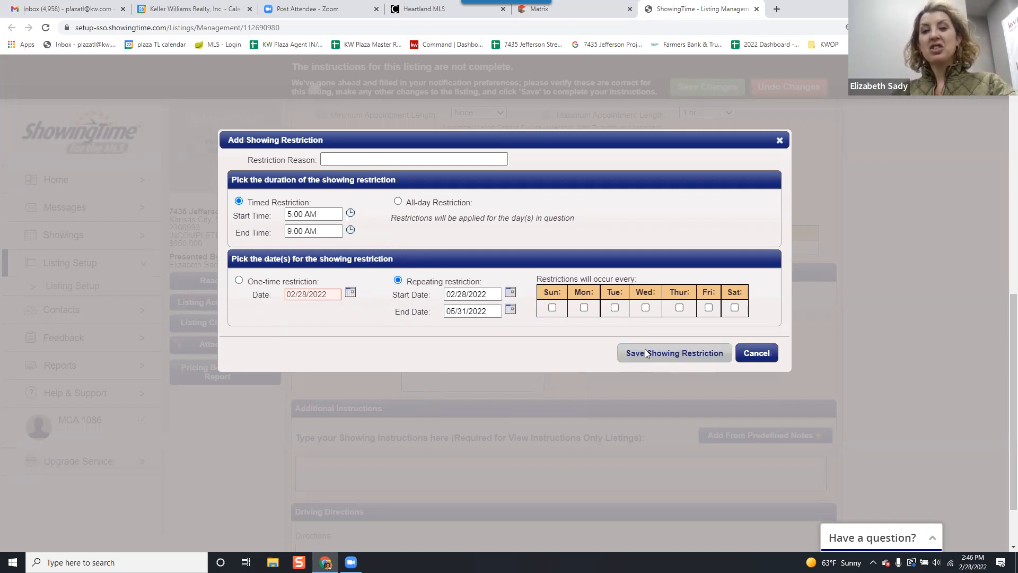
{"action": "left_click", "coordinate": [645, 350]}
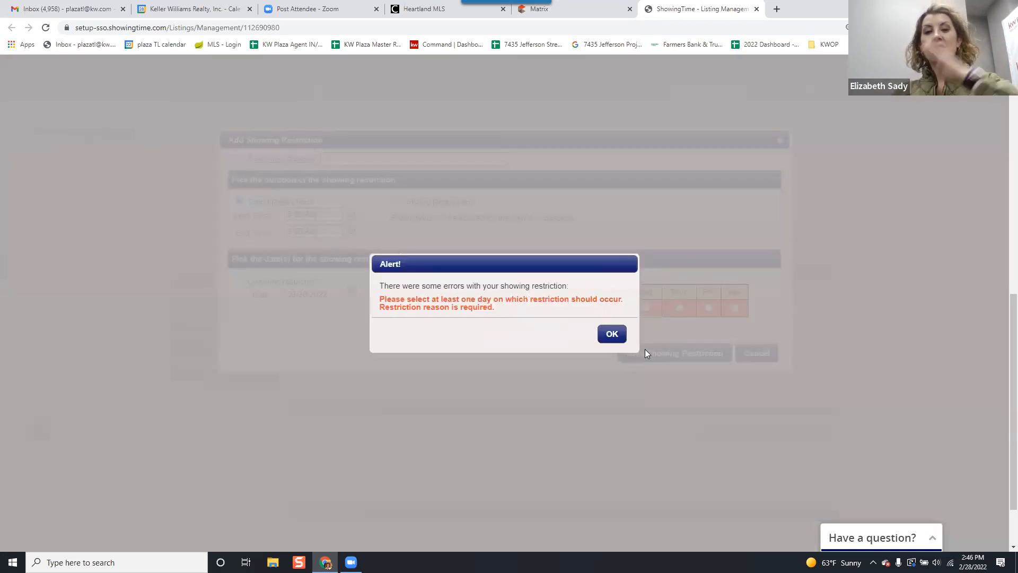
Make the showing restriction recur on all seven days of the week, and try to save it without a reason.
{"action": "left_click", "coordinate": [612, 333]}
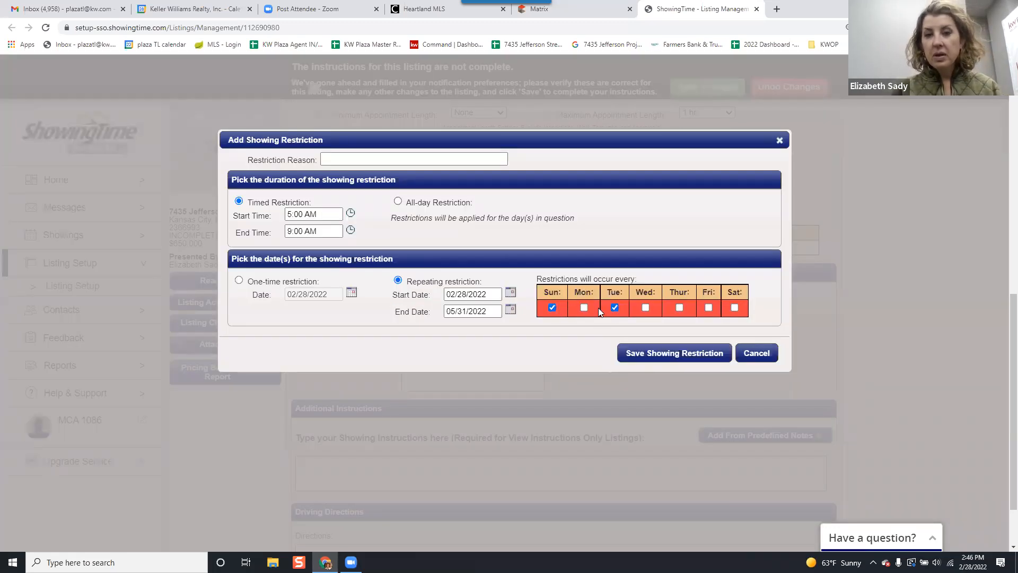
{"action": "left_click", "coordinate": [583, 307]}
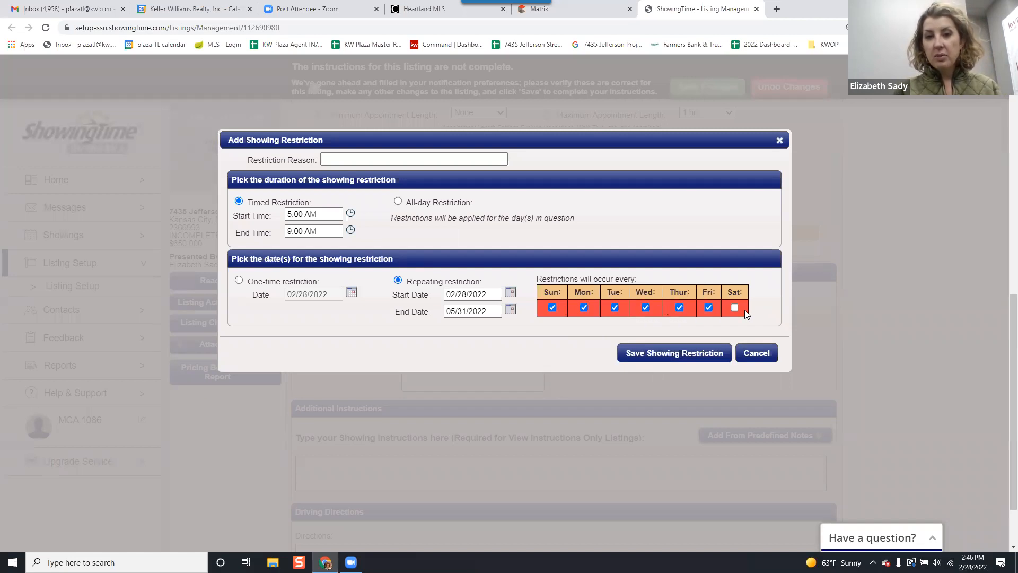
{"action": "left_click", "coordinate": [676, 354]}
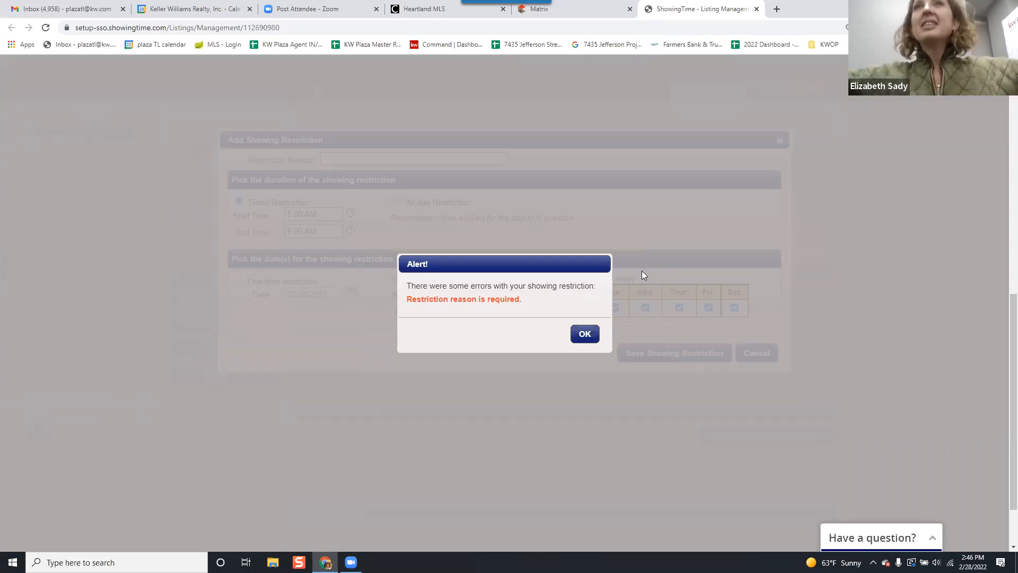
{"action": "left_click", "coordinate": [591, 333]}
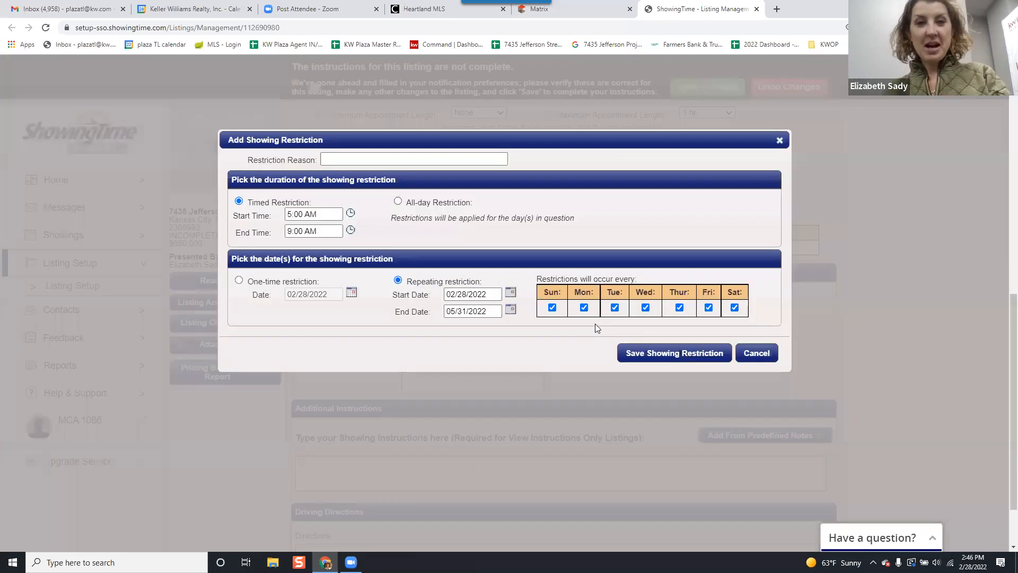
Enter "Morning Prep" as the restriction reason and save the showing restriction.
{"action": "left_click", "coordinate": [374, 161]}
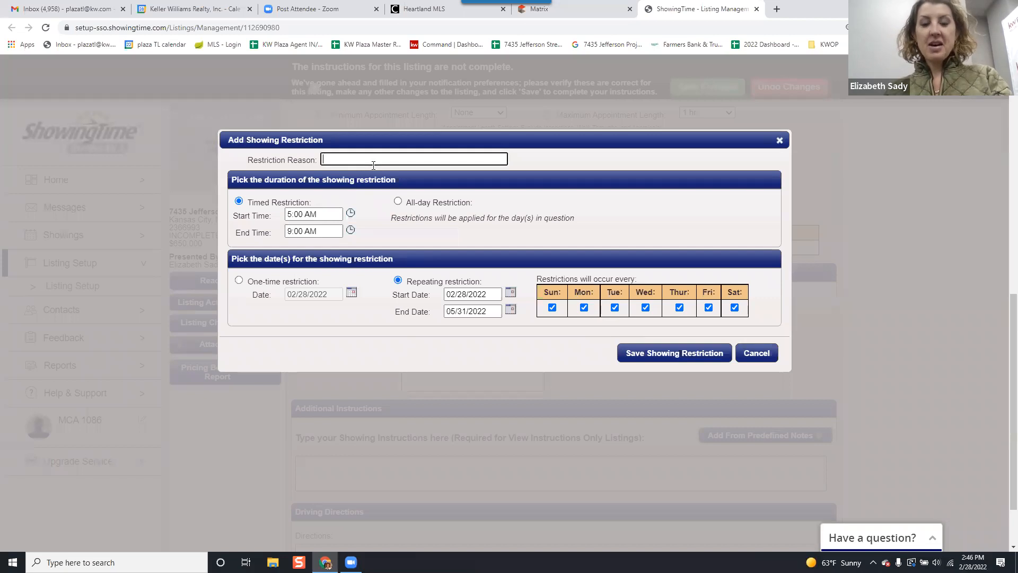
{"action": "type", "text": "Not"}
{"action": "key", "text": "BackSpace"}
{"action": "key", "text": "BackSpace"}
{"action": "key", "text": "BackSpace"}
{"action": "key", "text": "BackSpace"}
{"action": "type", "text": "Morning Prep"}
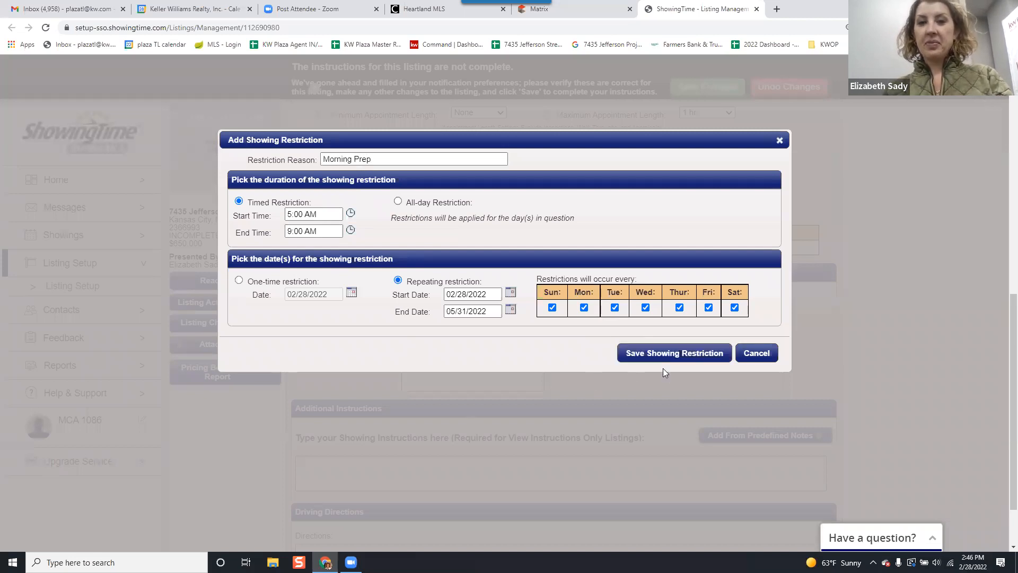
{"action": "left_click", "coordinate": [664, 353]}
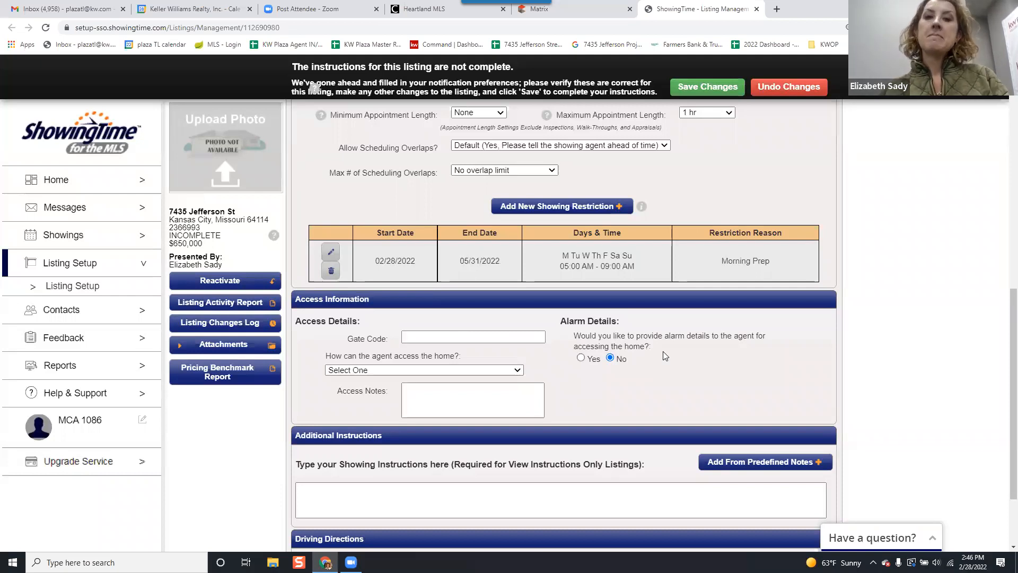
Start a new showing restriction with the reason "Evening Prep", timed from 8:00 PM to 11:45 PM.
{"action": "left_click", "coordinate": [584, 206]}
{"action": "left_click", "coordinate": [341, 211]}
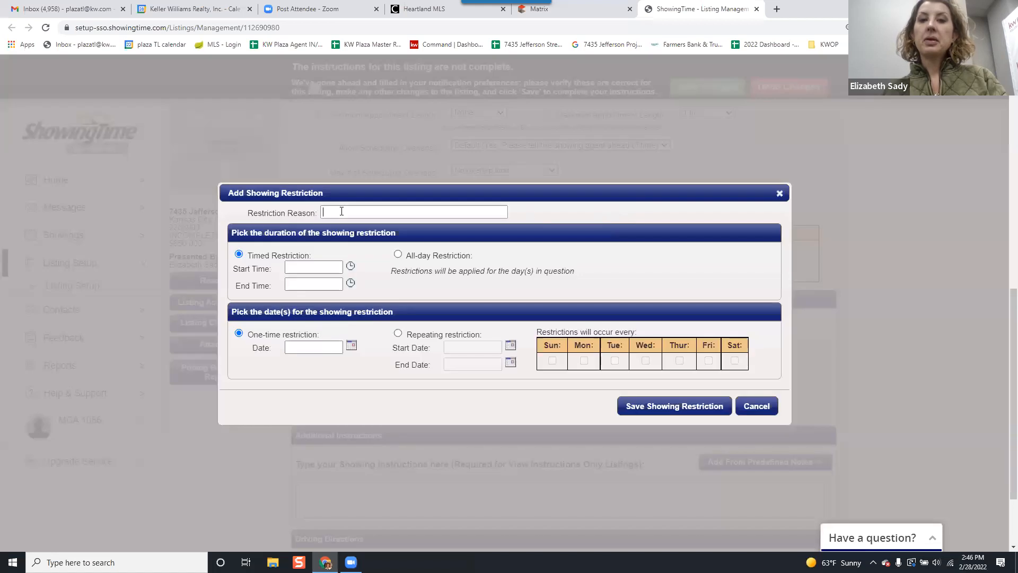
{"action": "type", "text": "Evening Prep"}
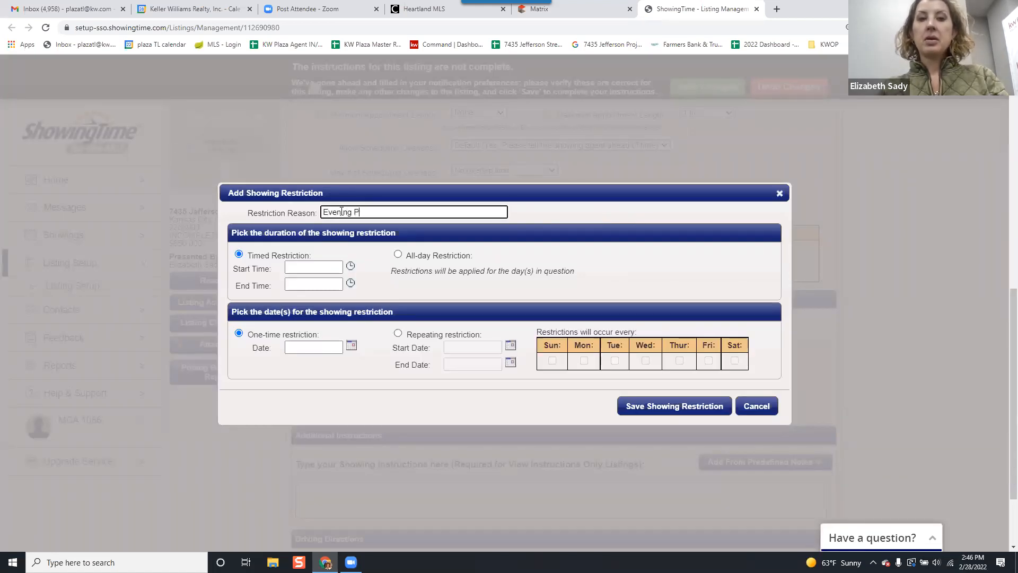
{"action": "left_click", "coordinate": [324, 267]}
{"action": "scroll", "coordinate": [356, 349], "scroll_direction": "down", "scroll_amount": 1}
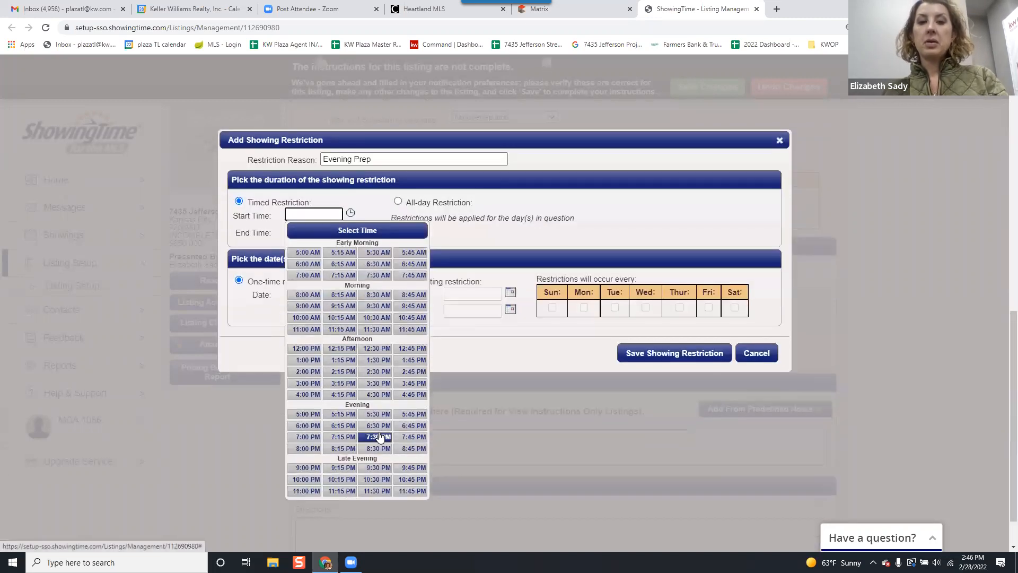
{"action": "left_click", "coordinate": [316, 449]}
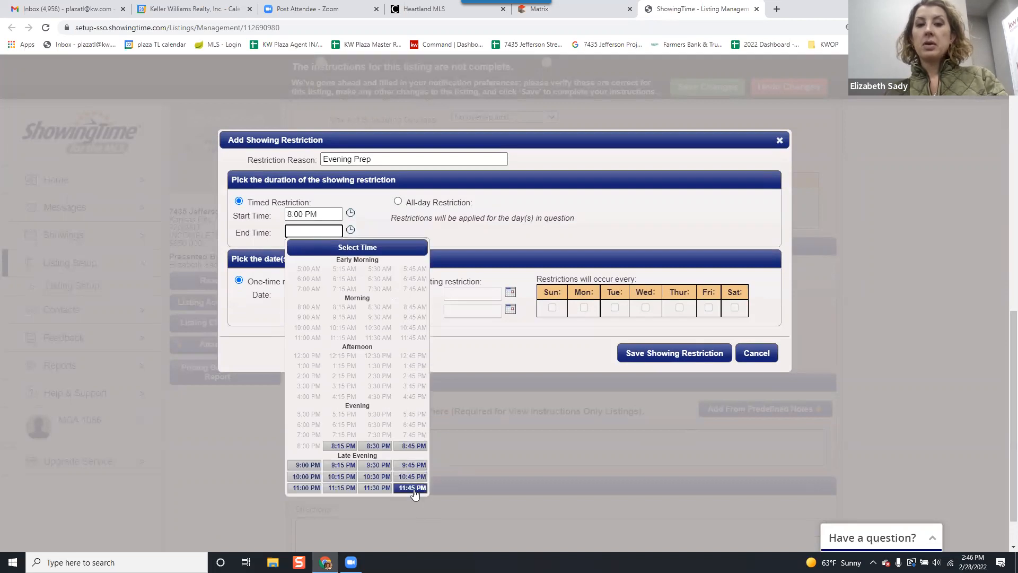
{"action": "left_click", "coordinate": [412, 488]}
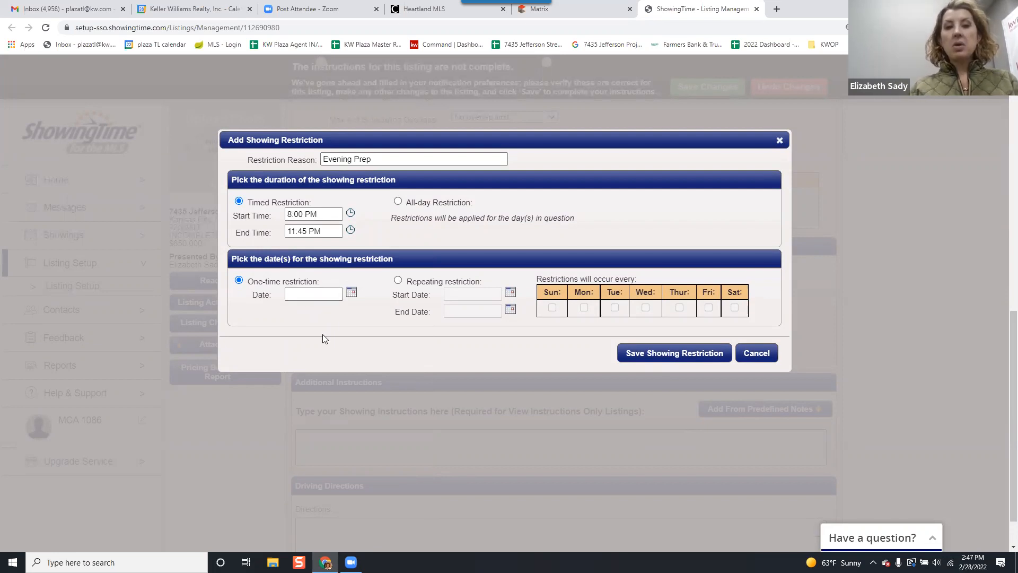
Make the Evening Prep restriction repeating, with start date 02/28/2022 and end date 05/31/2022.
{"action": "left_click", "coordinate": [398, 280]}
{"action": "left_click", "coordinate": [461, 294]}
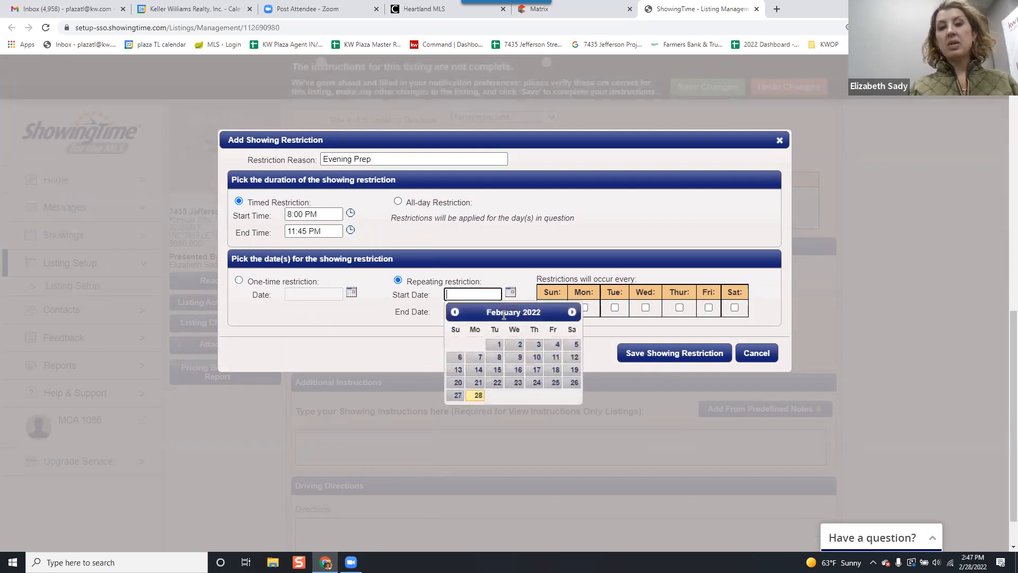
{"action": "left_click", "coordinate": [478, 398]}
{"action": "left_click", "coordinate": [511, 310]}
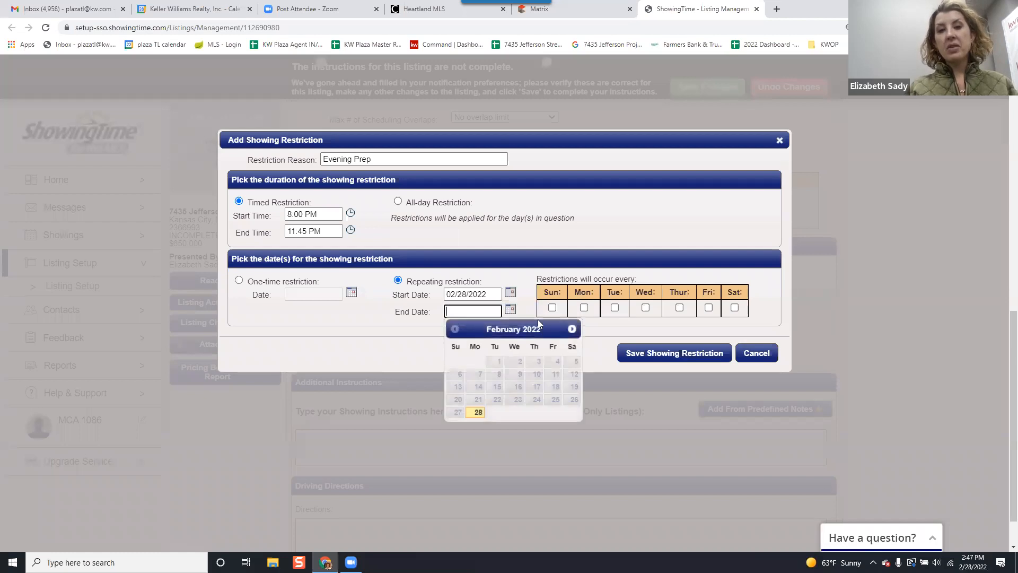
{"action": "left_click", "coordinate": [571, 329]}
{"action": "left_click", "coordinate": [571, 329]}
{"action": "left_click", "coordinate": [571, 329]}
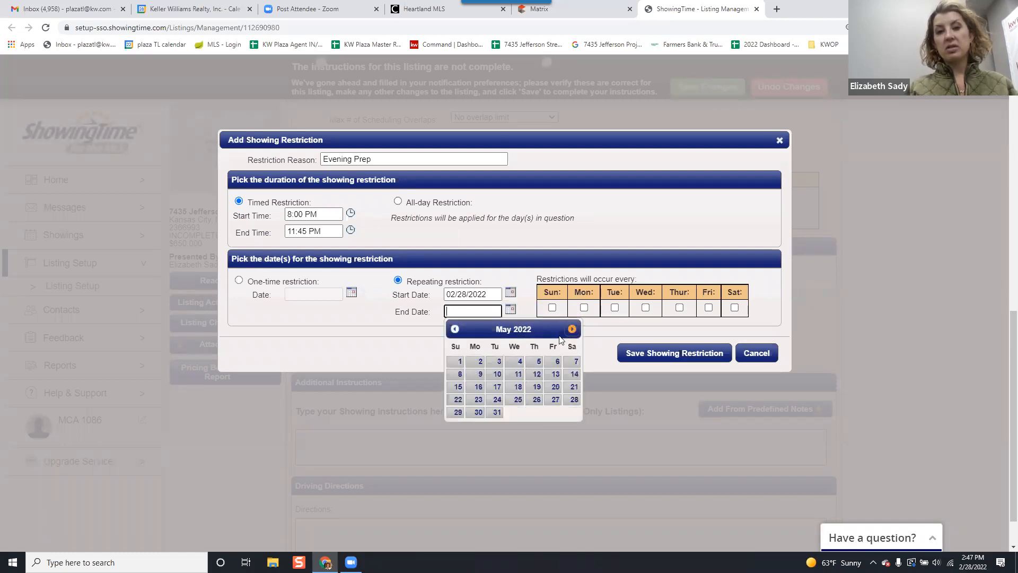
{"action": "left_click", "coordinate": [495, 412]}
Make the Evening Prep restriction recur every day from Sunday to Saturday, and save it.
{"action": "left_click", "coordinate": [552, 308]}
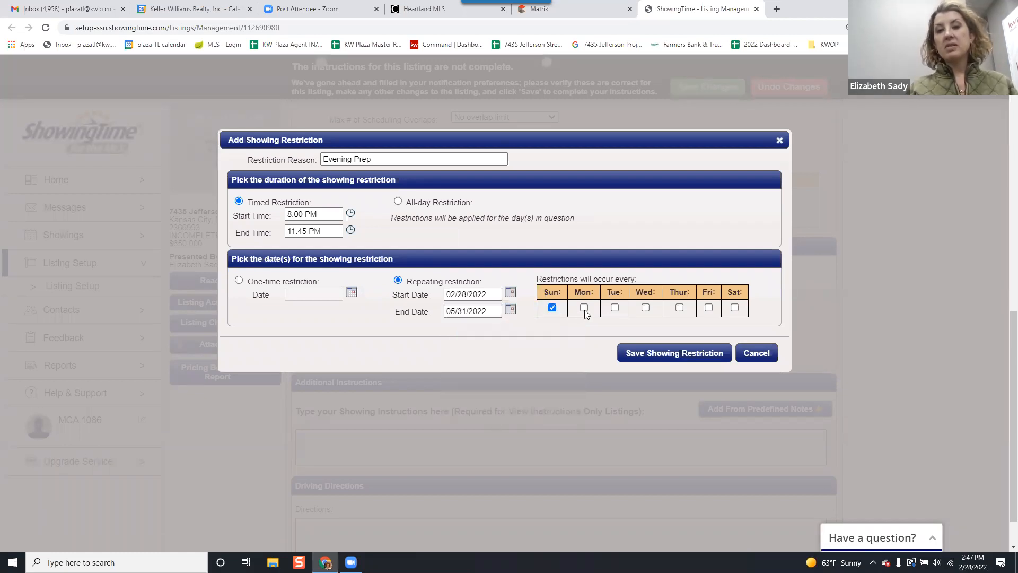
{"action": "left_click", "coordinate": [584, 308]}
{"action": "left_click", "coordinate": [614, 308]}
{"action": "left_click", "coordinate": [646, 308]}
{"action": "left_click", "coordinate": [679, 307]}
{"action": "left_click", "coordinate": [708, 308]}
{"action": "left_click", "coordinate": [734, 308]}
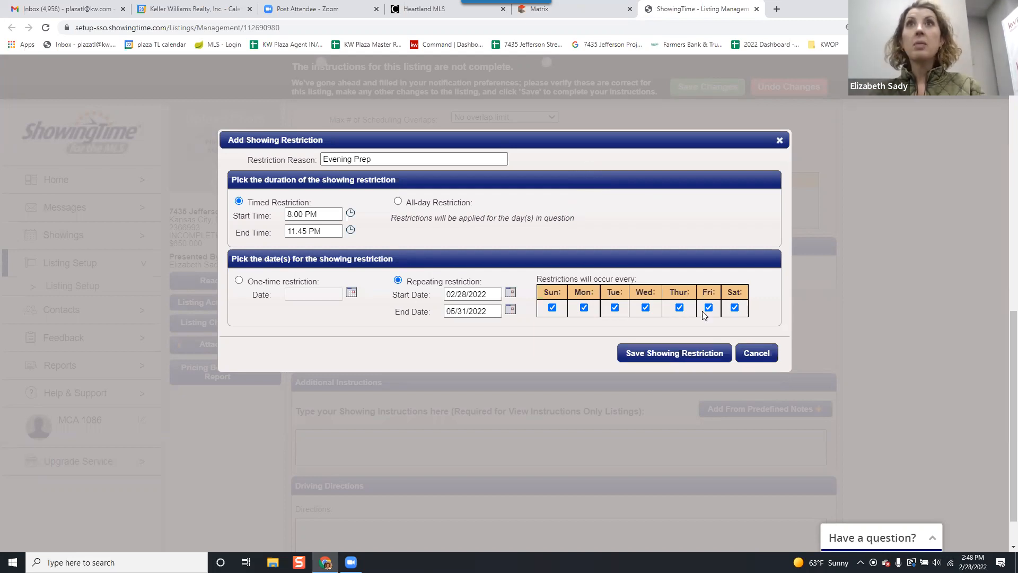
{"action": "left_click", "coordinate": [676, 353]}
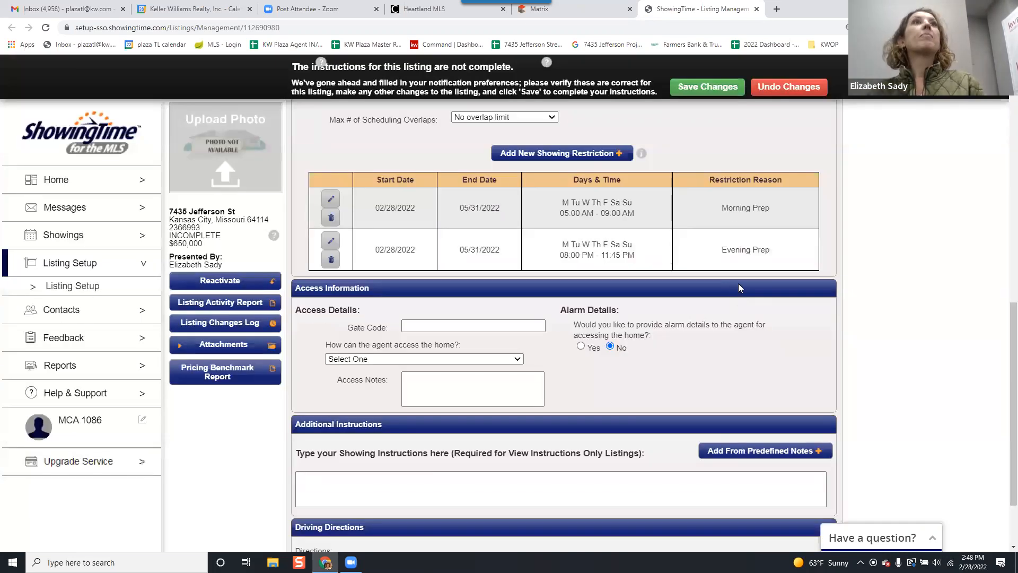
{"action": "scroll", "coordinate": [738, 283], "scroll_direction": "up", "scroll_amount": 1}
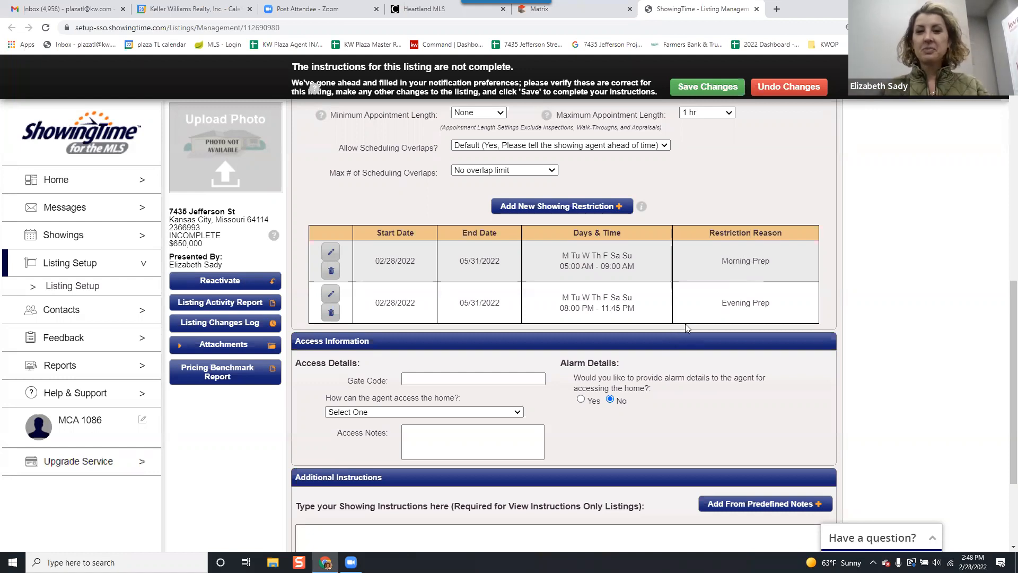
{"action": "scroll", "coordinate": [685, 323], "scroll_direction": "down", "scroll_amount": 3}
{"action": "scroll", "coordinate": [687, 324], "scroll_direction": "up", "scroll_amount": 2}
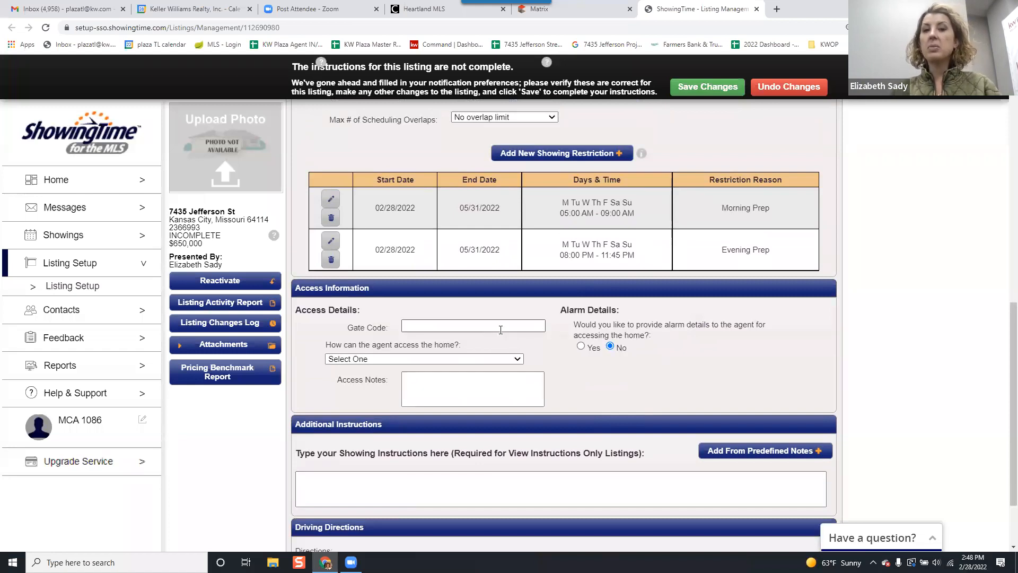
{"action": "scroll", "coordinate": [594, 265], "scroll_direction": "up", "scroll_amount": 1}
{"action": "left_click", "coordinate": [585, 210]}
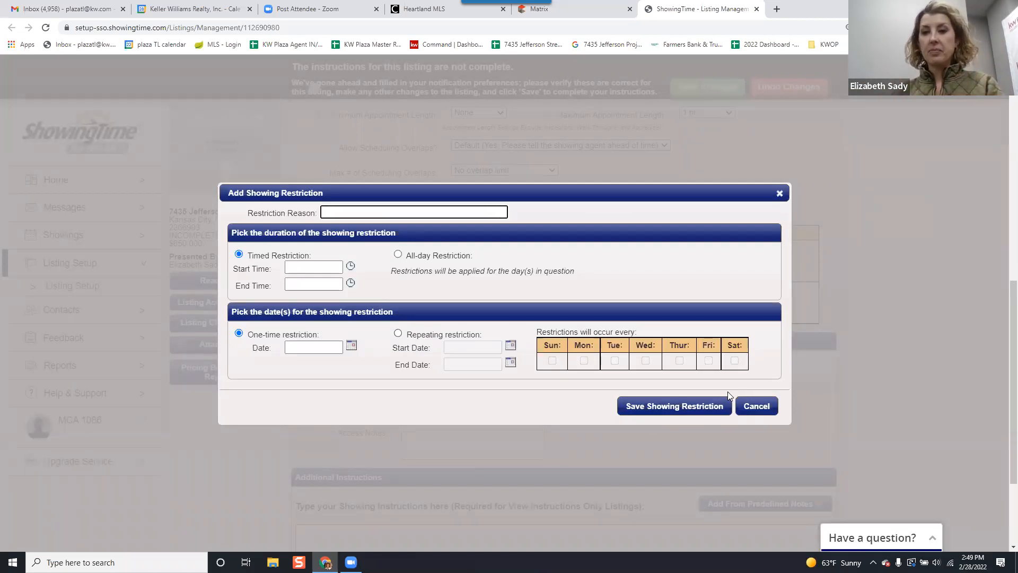
{"action": "left_click", "coordinate": [765, 408]}
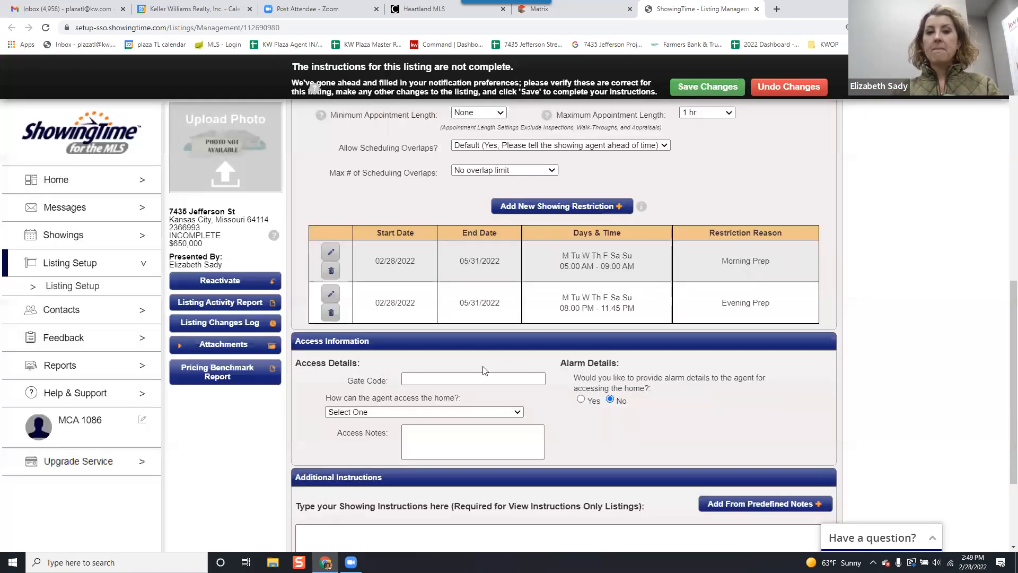
Set Supra iBox as the way agents access the home in the access details.
{"action": "scroll", "coordinate": [504, 347], "scroll_direction": "down", "scroll_amount": 1}
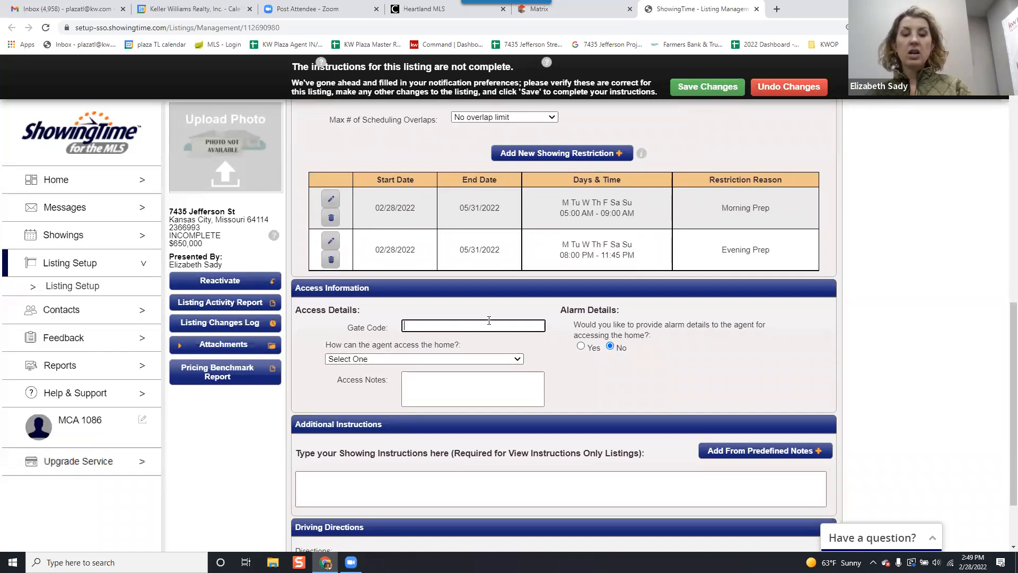
{"action": "left_click", "coordinate": [419, 360]}
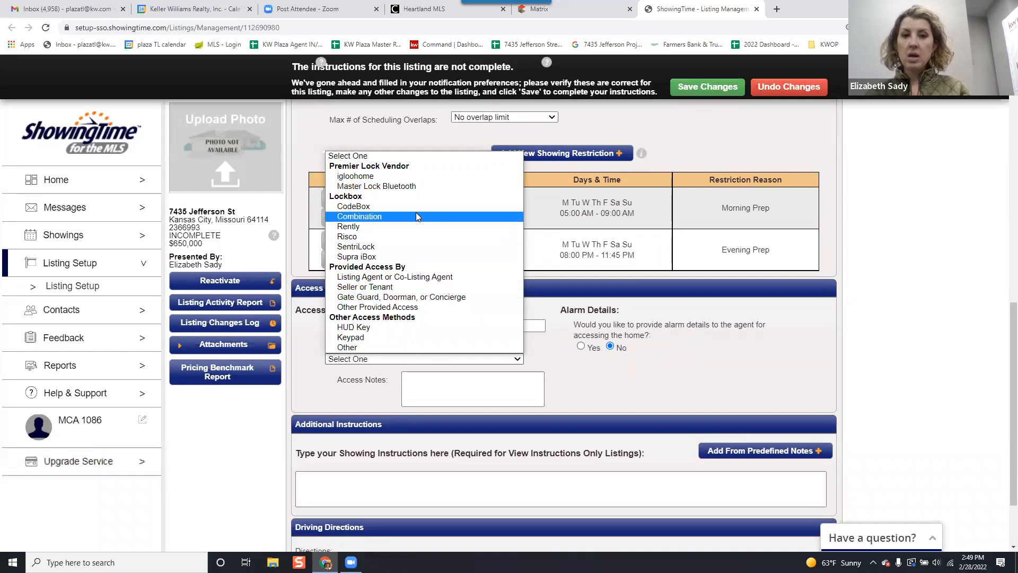
{"action": "left_click", "coordinate": [432, 259]}
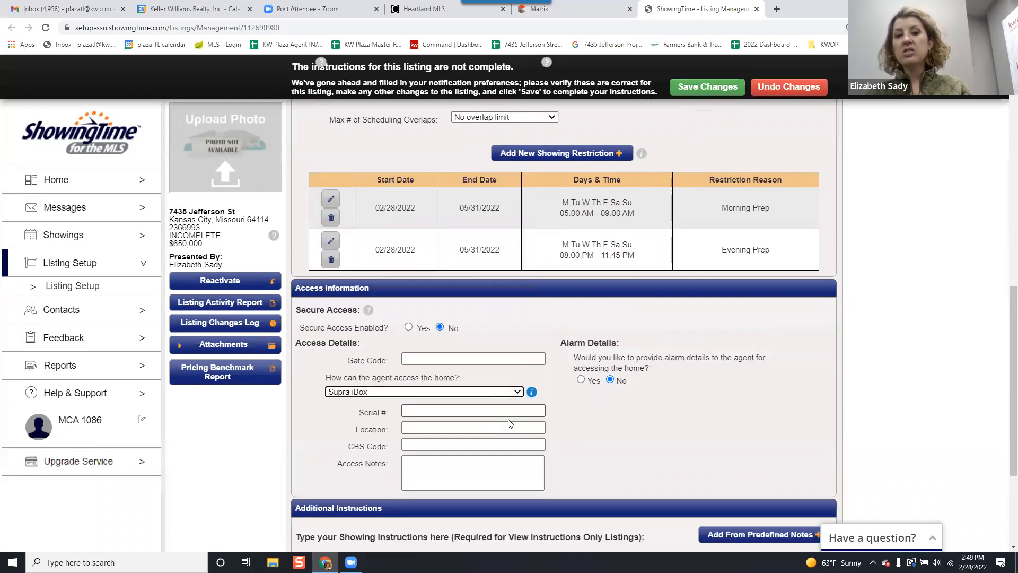
{"action": "scroll", "coordinate": [506, 419], "scroll_direction": "down", "scroll_amount": 1}
{"action": "left_click", "coordinate": [446, 376]}
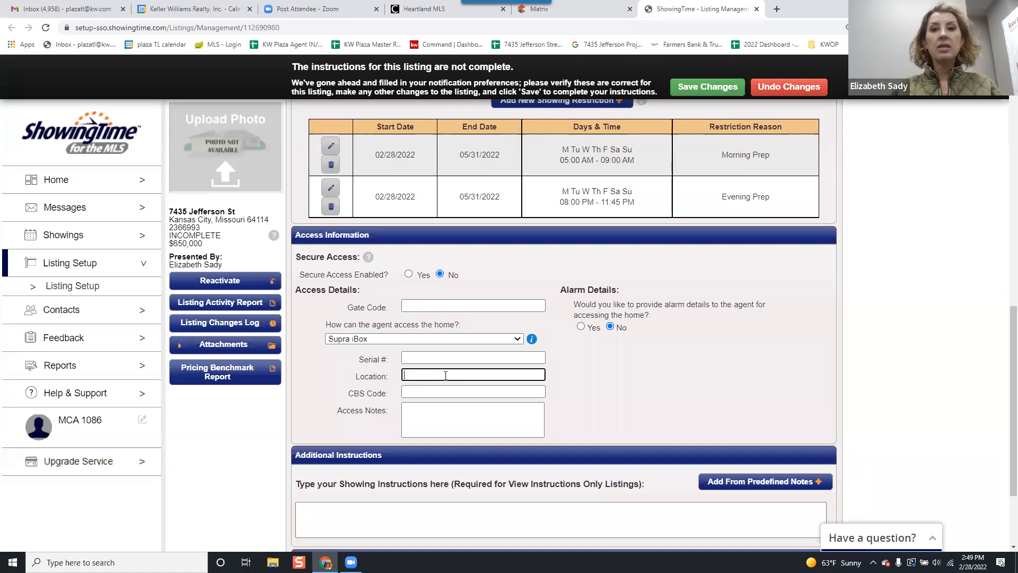
Try Yes for providing alarm details to the agent, and set the option back to No.
{"action": "left_click", "coordinate": [581, 326]}
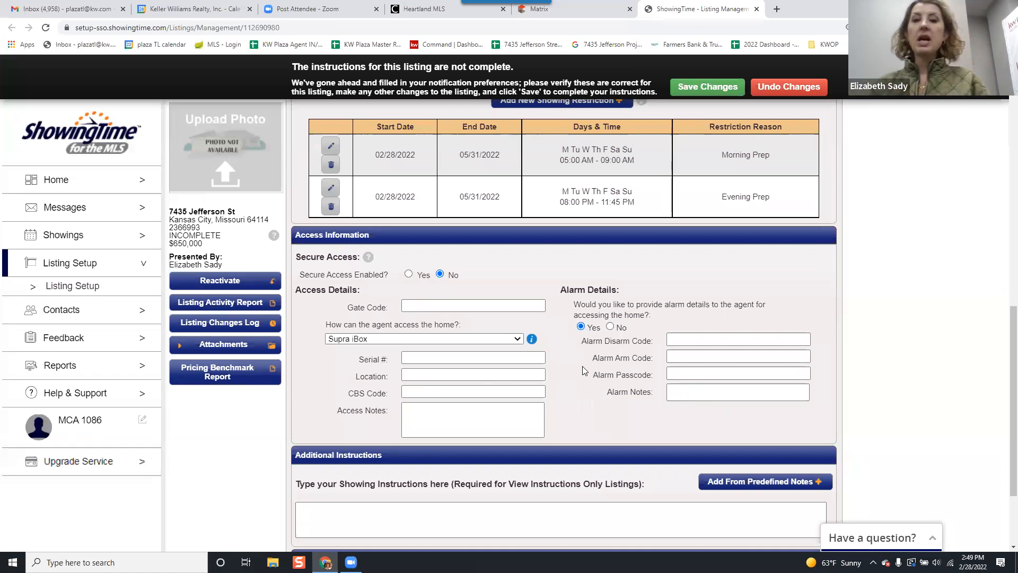
{"action": "left_click", "coordinate": [611, 327]}
Try Combination as the way agents access the home, and set it back to Supra iBox.
{"action": "scroll", "coordinate": [681, 315], "scroll_direction": "down", "scroll_amount": 2}
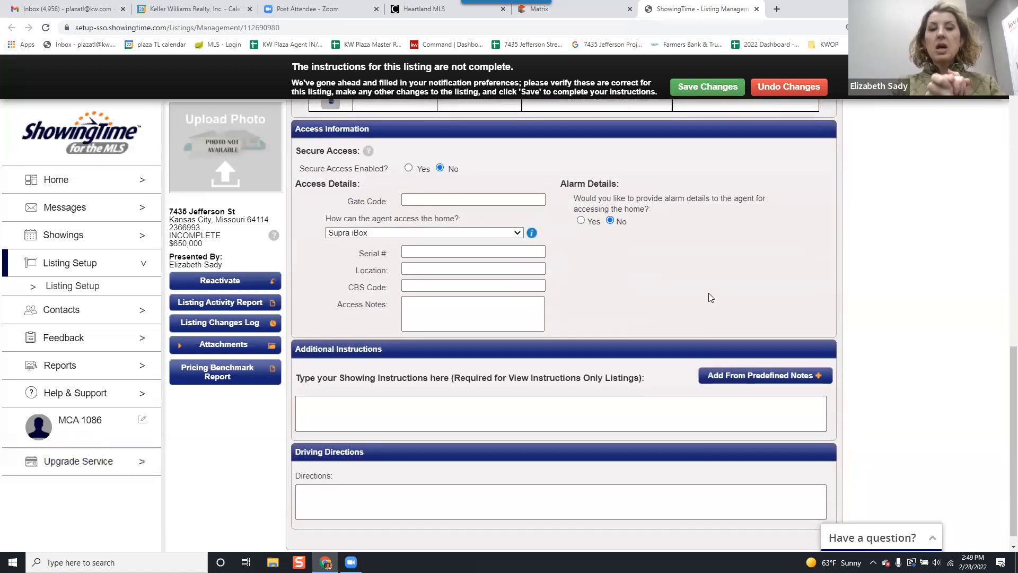
{"action": "left_click", "coordinate": [471, 233]}
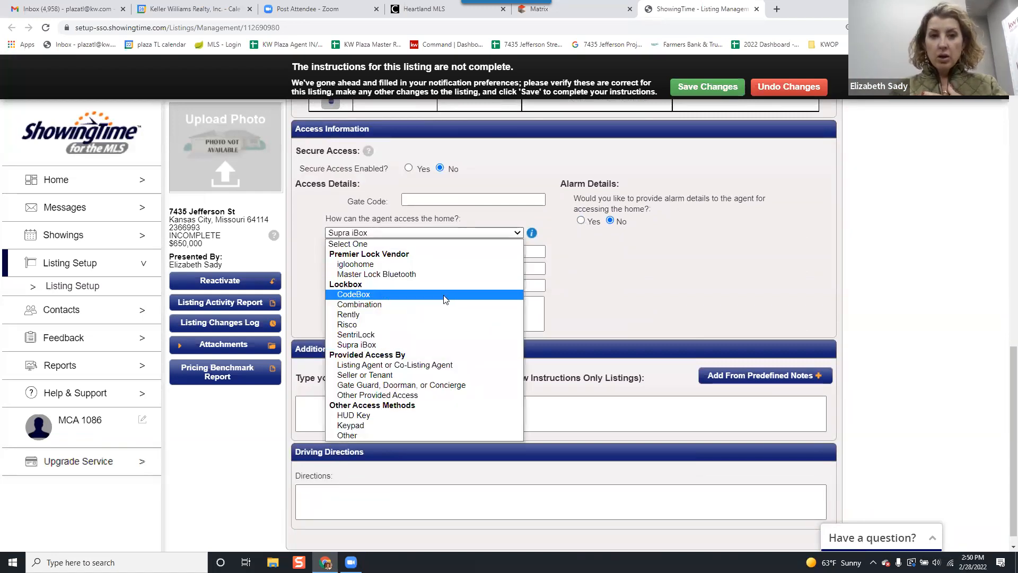
{"action": "left_click", "coordinate": [443, 303]}
{"action": "left_click", "coordinate": [448, 254]}
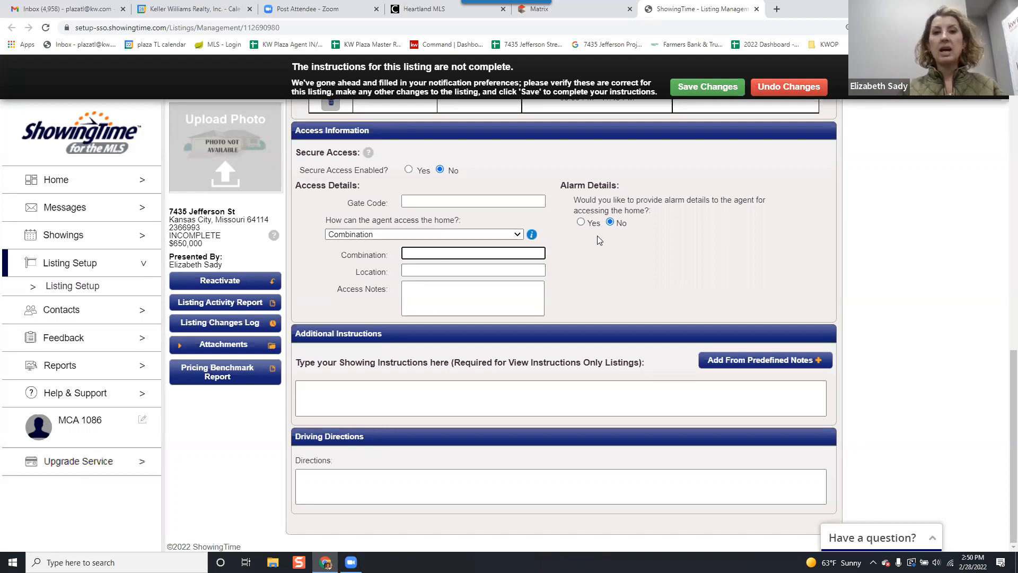
{"action": "left_click", "coordinate": [480, 234]}
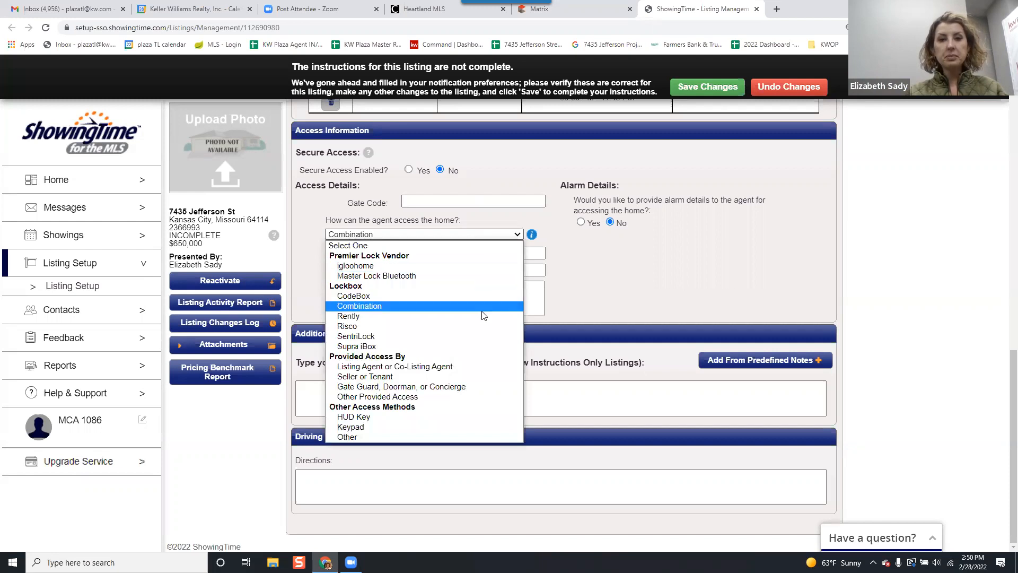
{"action": "left_click", "coordinate": [458, 345]}
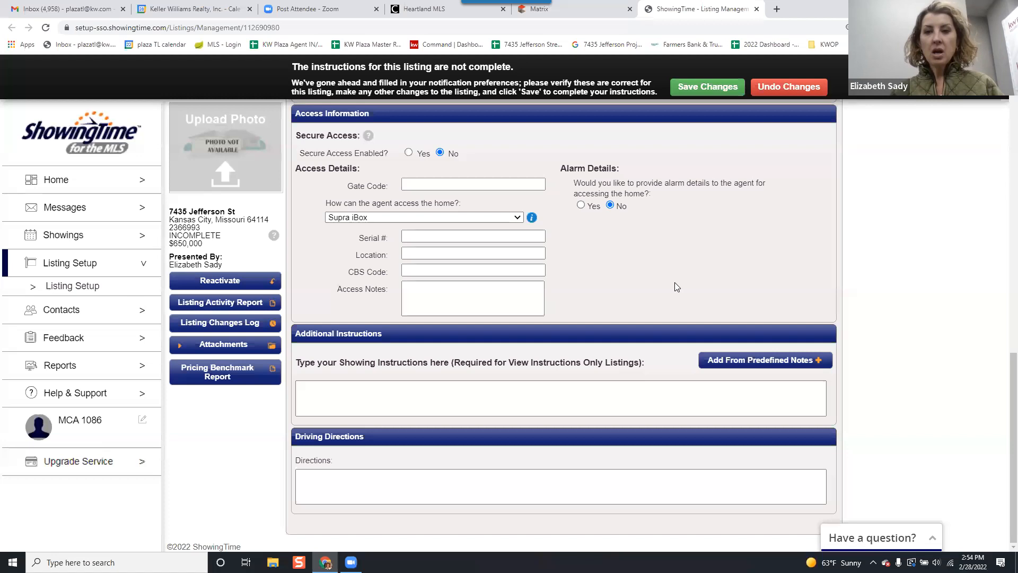
Look through the predefined notes available for the additional showing instructions, and leave without adding any.
{"action": "left_click", "coordinate": [617, 401]}
{"action": "left_click", "coordinate": [610, 395]}
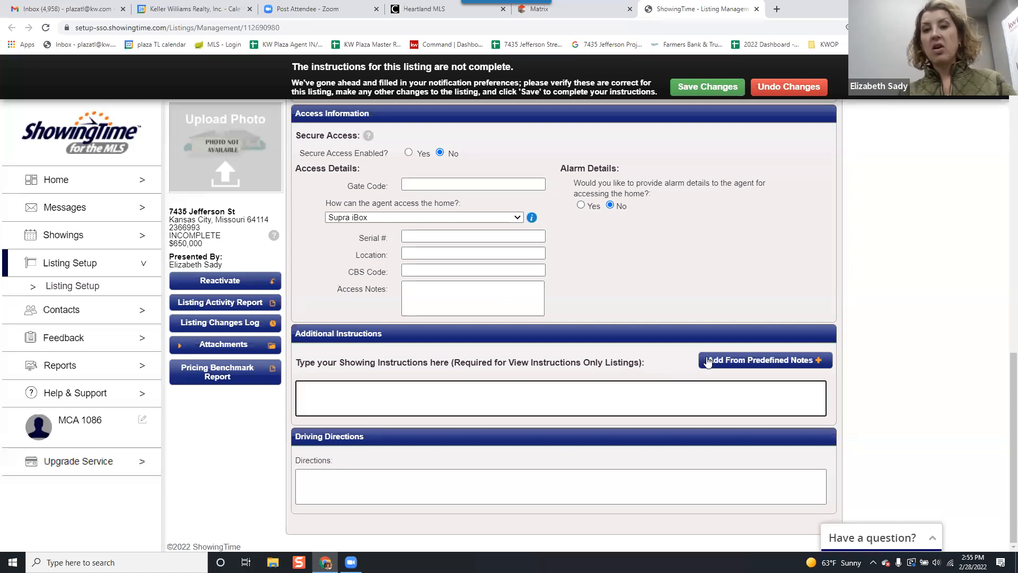
{"action": "left_click", "coordinate": [726, 361]}
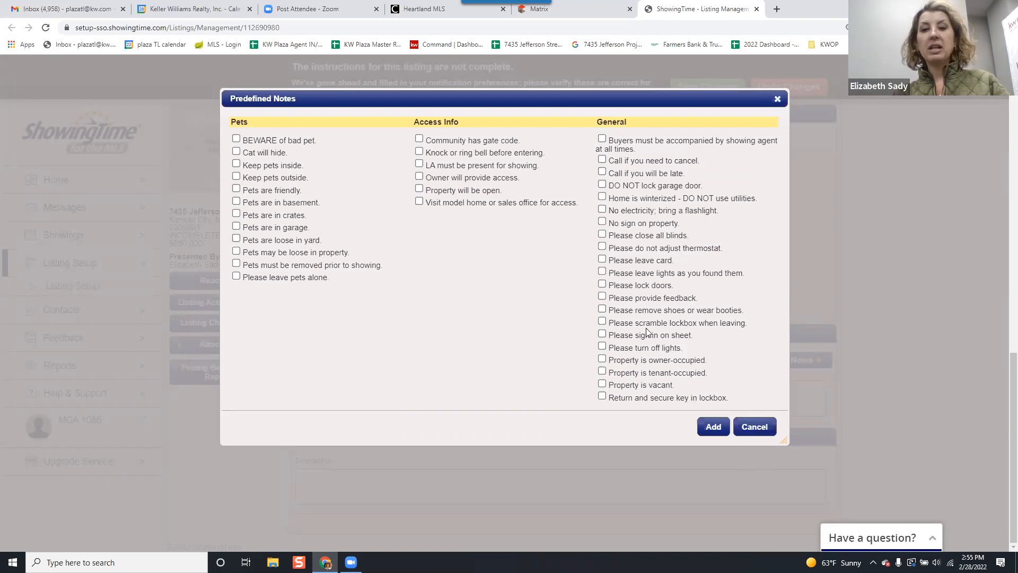
{"action": "left_click", "coordinate": [750, 425]}
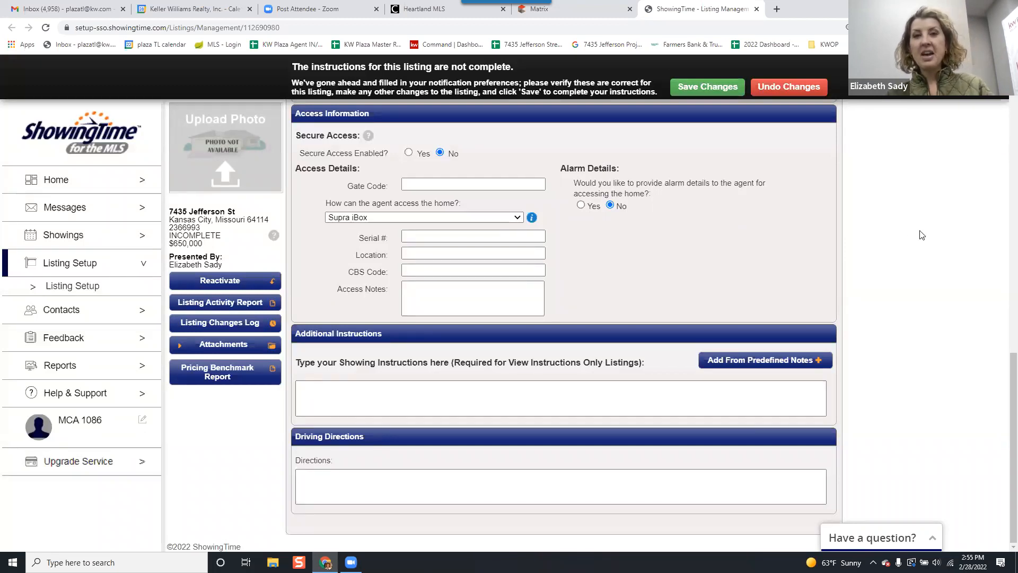
Save the completed showing instructions for the listing.
{"action": "key", "text": "Tab"}
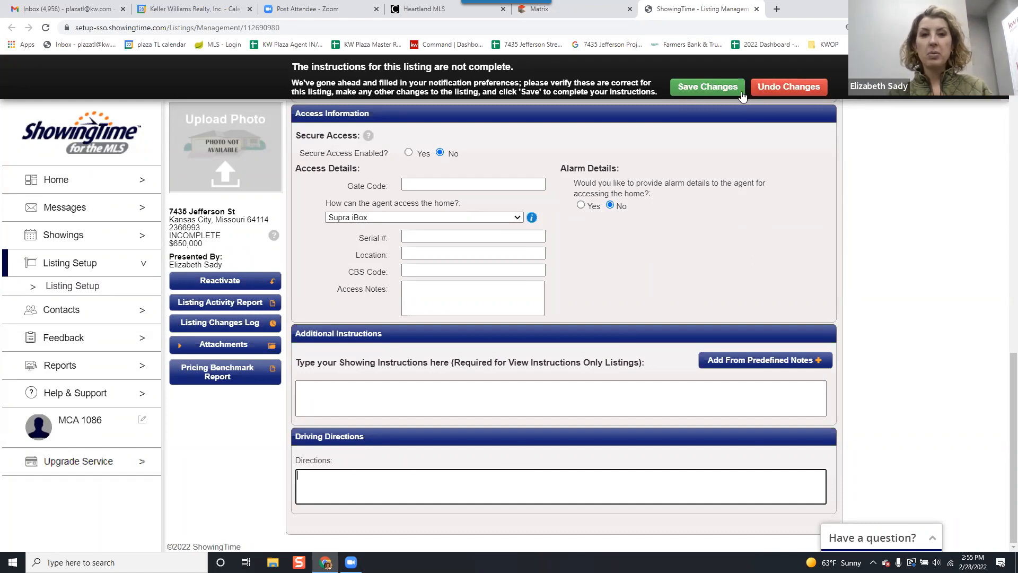
{"action": "left_click", "coordinate": [706, 98]}
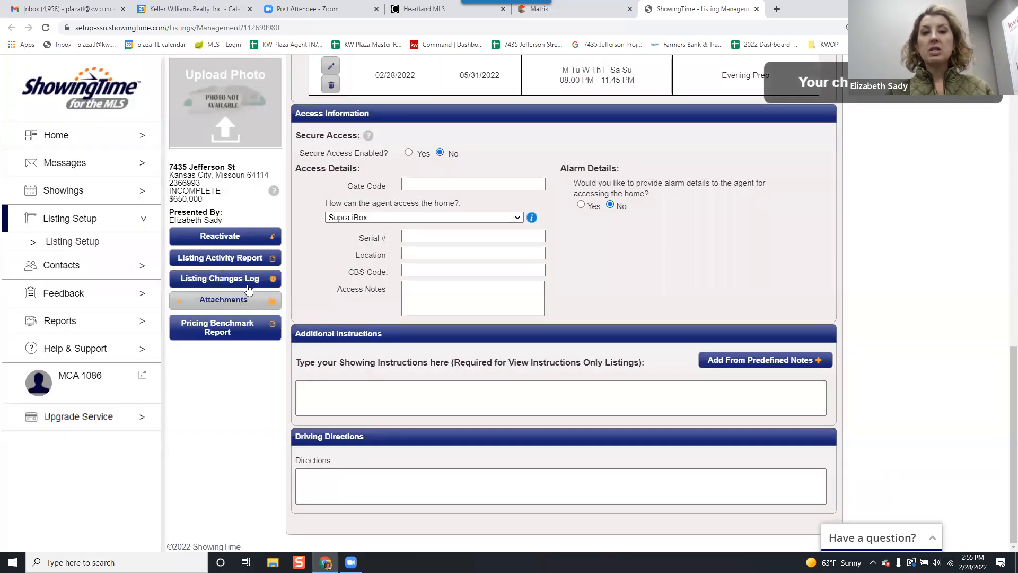
Look at the options for adding or removing listing attachments, and leave without choosing a file.
{"action": "left_click", "coordinate": [238, 306]}
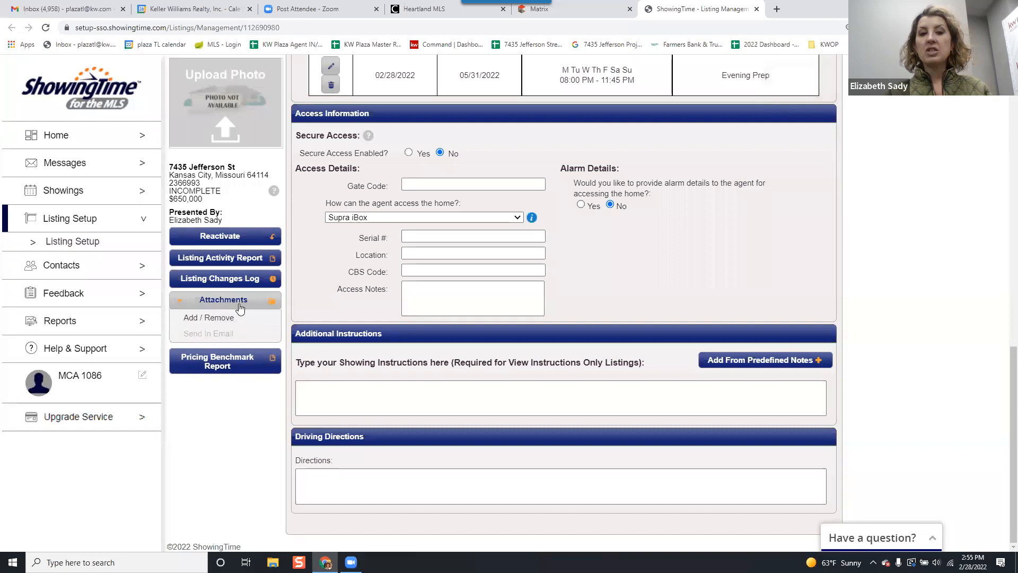
{"action": "left_click", "coordinate": [224, 321]}
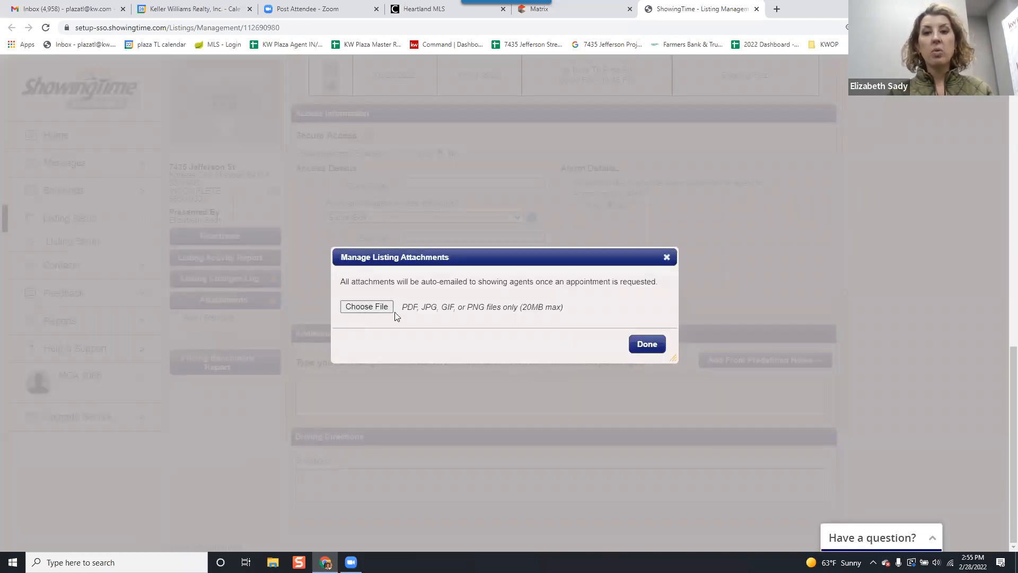
{"action": "left_click", "coordinate": [647, 344]}
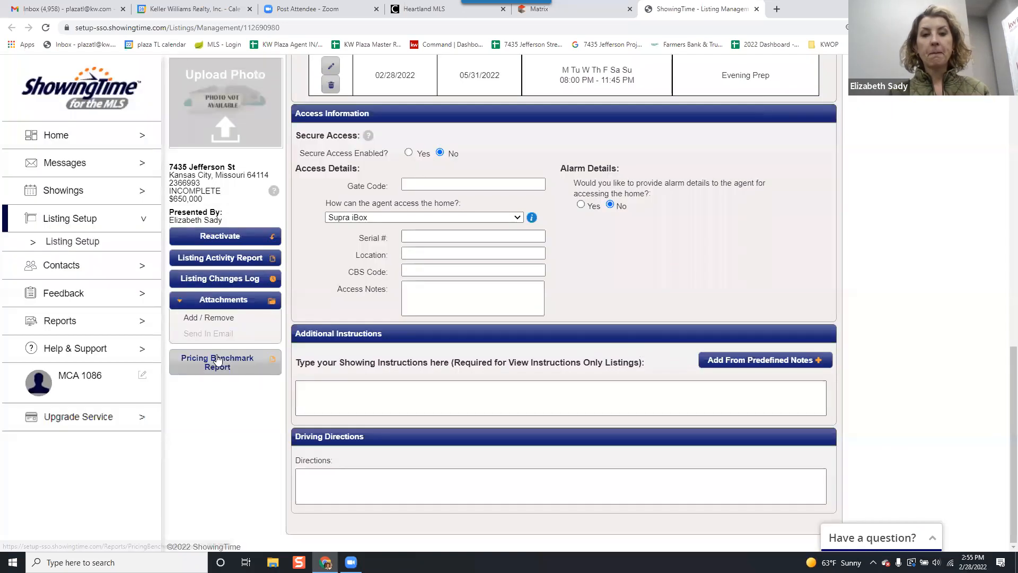
View the listing activity report, return to the listing setup, and bring the report up again.
{"action": "left_click", "coordinate": [232, 260]}
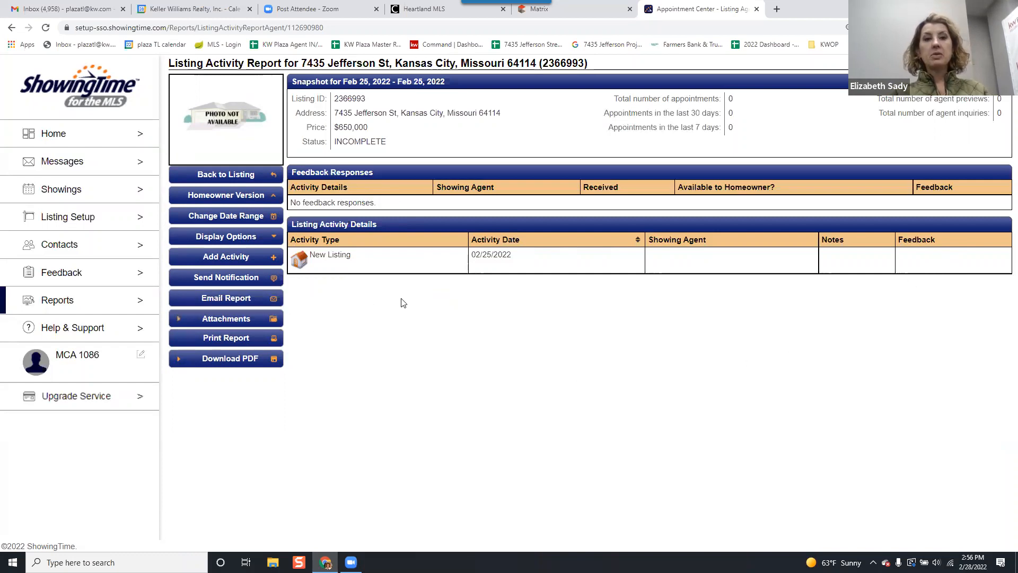
{"action": "left_click", "coordinate": [229, 178]}
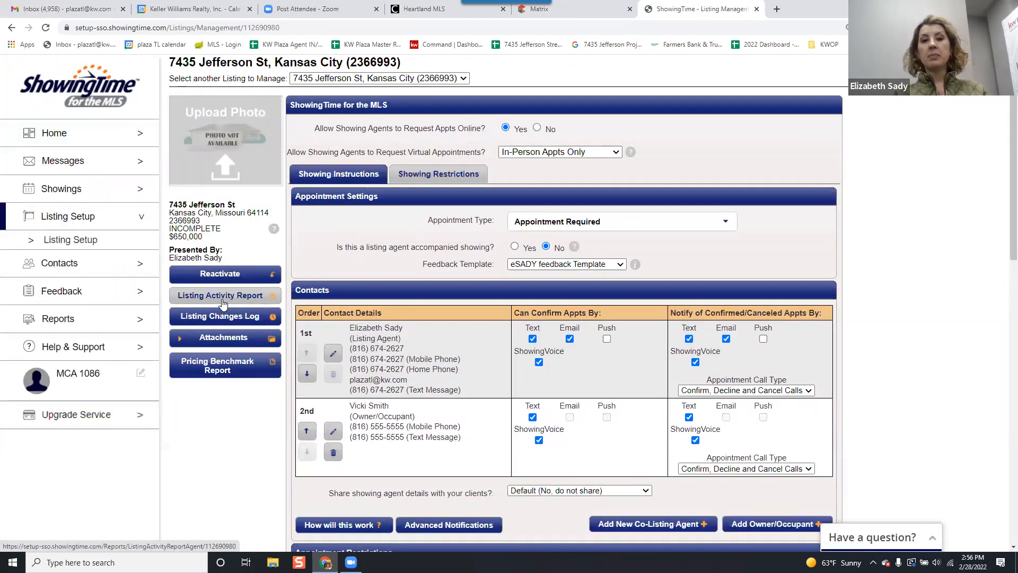
{"action": "left_click", "coordinate": [222, 302]}
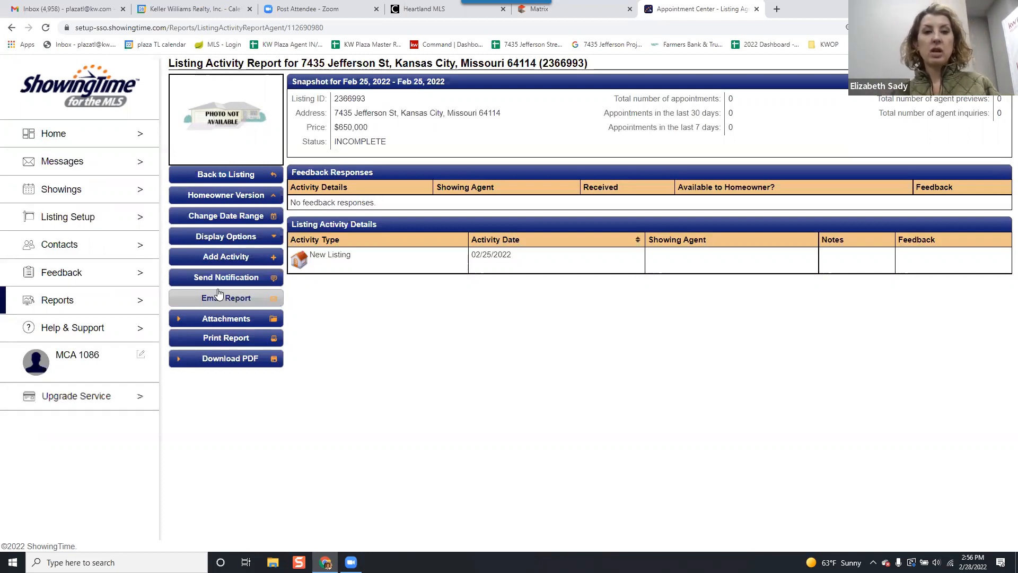
Examine the Price Adjustment agent notification's recipients, subject and message, and cancel it without sending.
{"action": "left_click", "coordinate": [265, 279]}
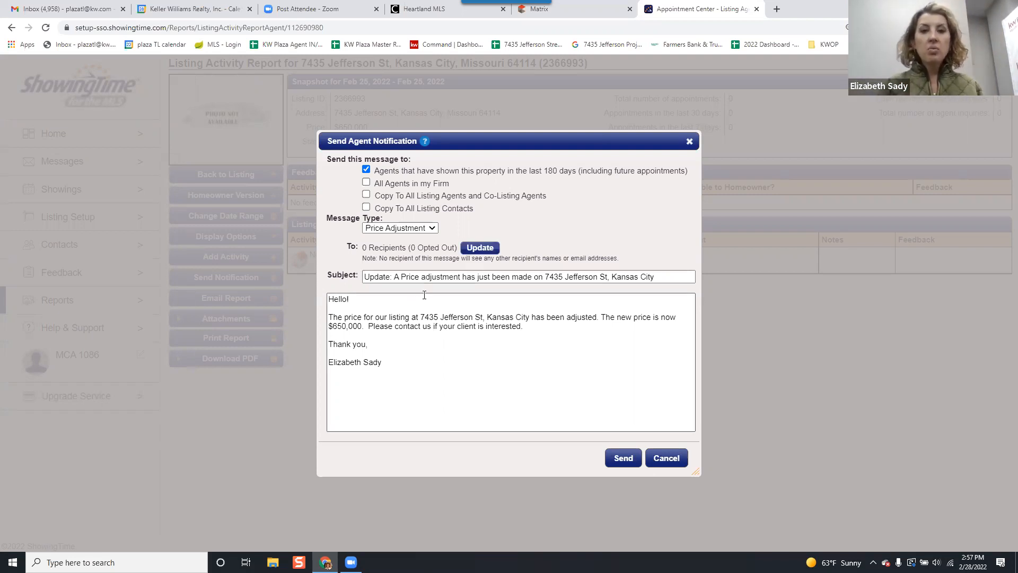
{"action": "triple_click", "coordinate": [412, 276]}
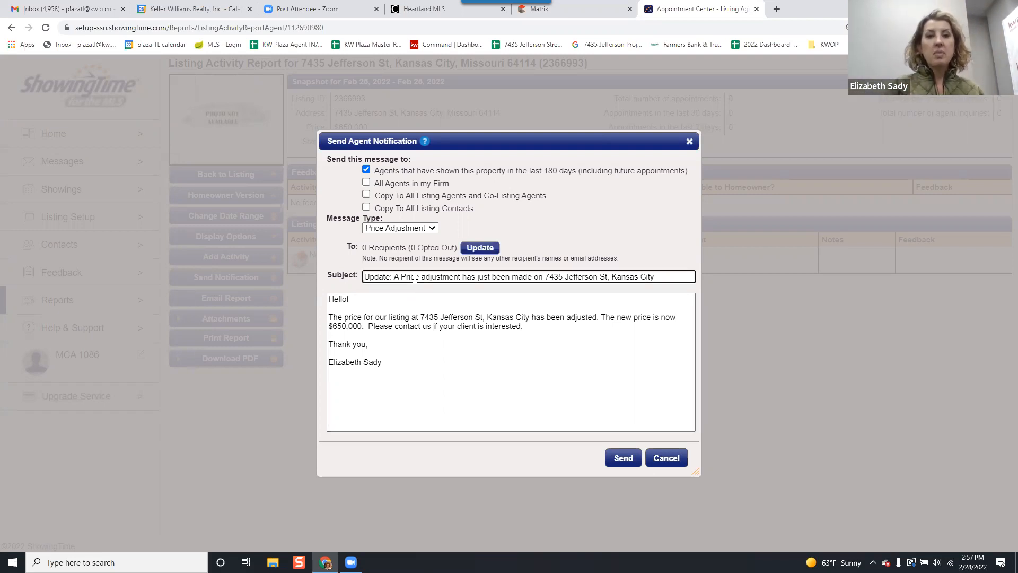
{"action": "left_click", "coordinate": [460, 277]}
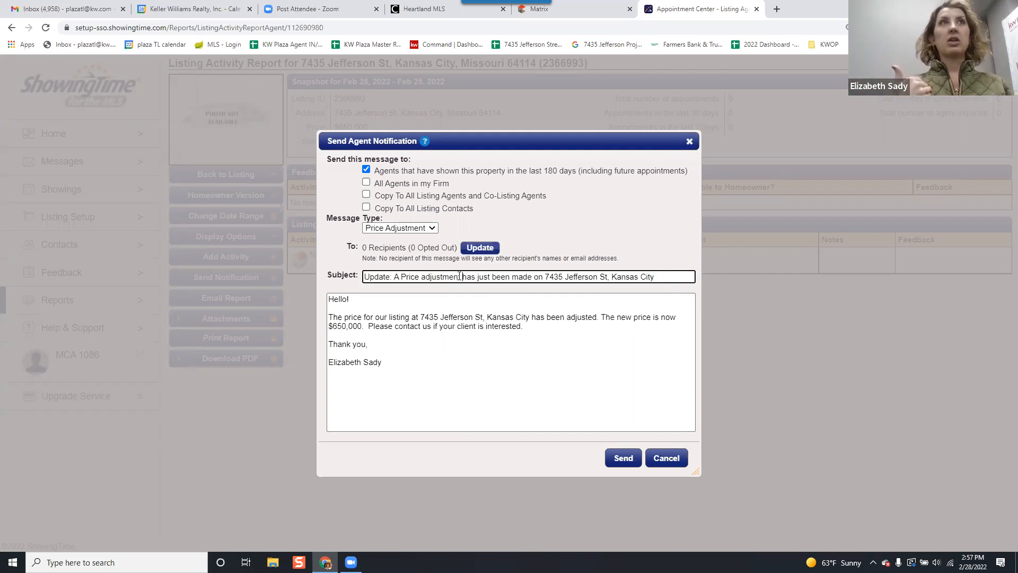
{"action": "left_click", "coordinate": [460, 276]}
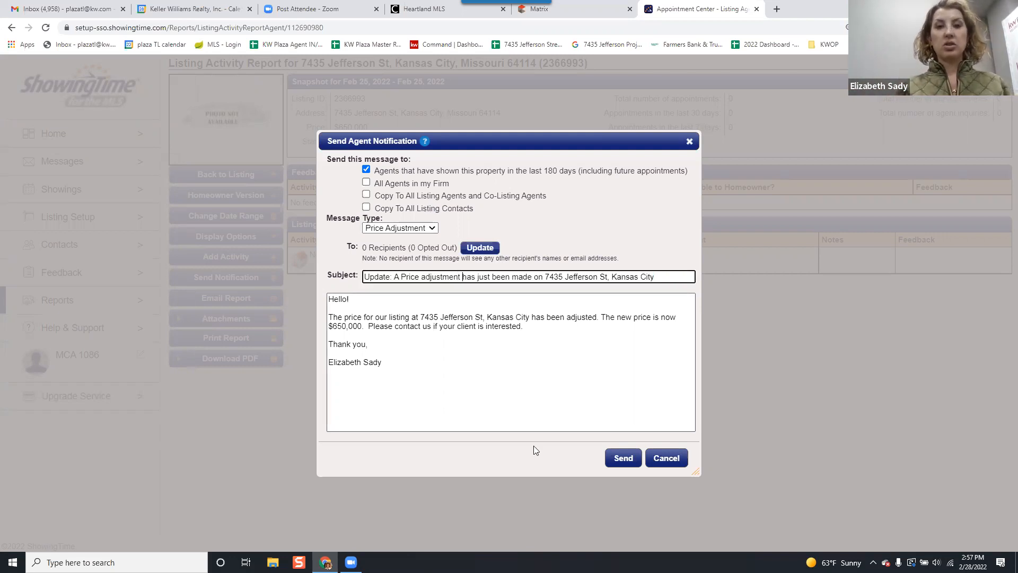
{"action": "left_click", "coordinate": [549, 384]}
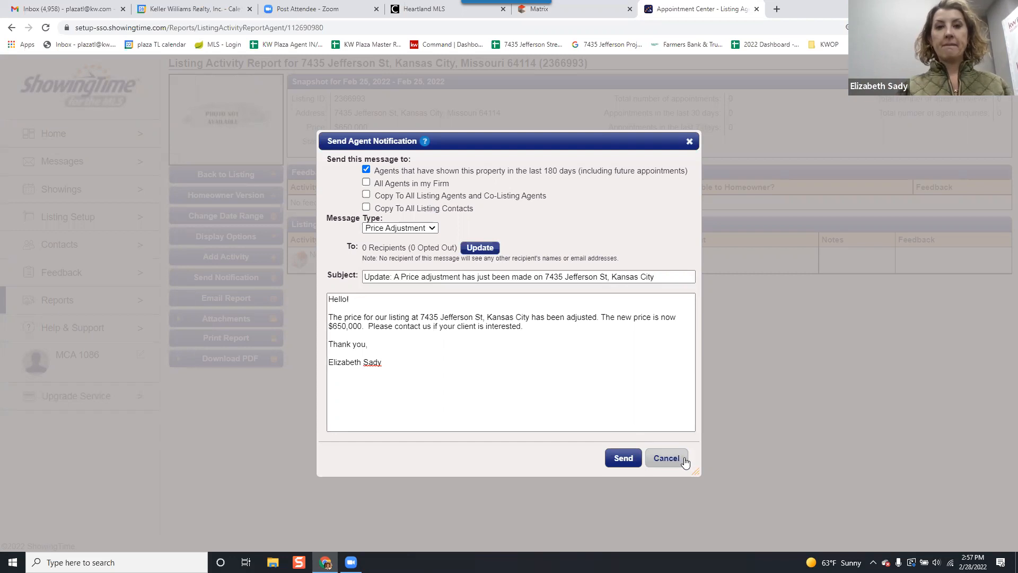
{"action": "left_click", "coordinate": [666, 458]}
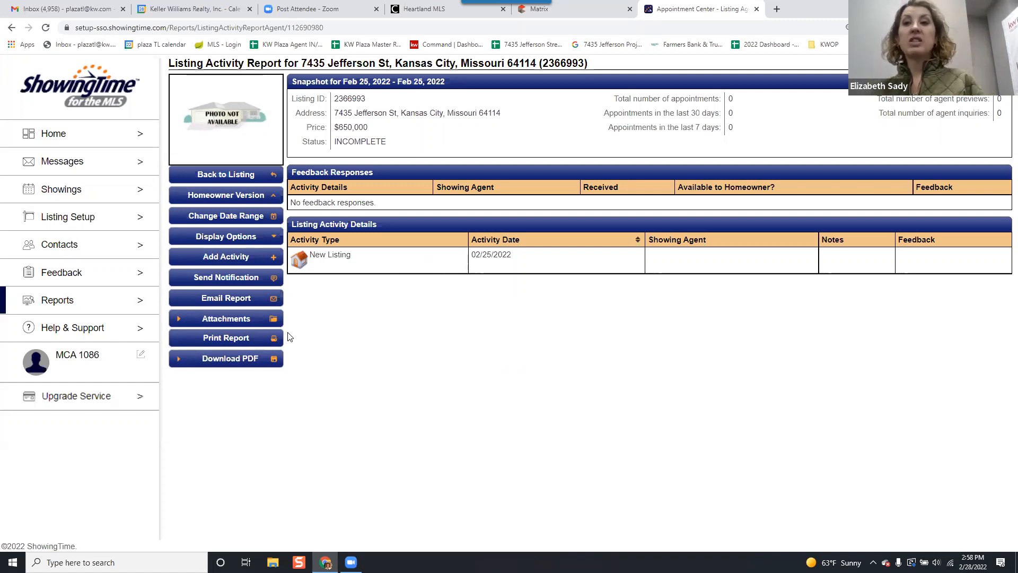
Return to the listing setup and review its appointment settings, contacts and appointment restrictions.
{"action": "left_click", "coordinate": [243, 176]}
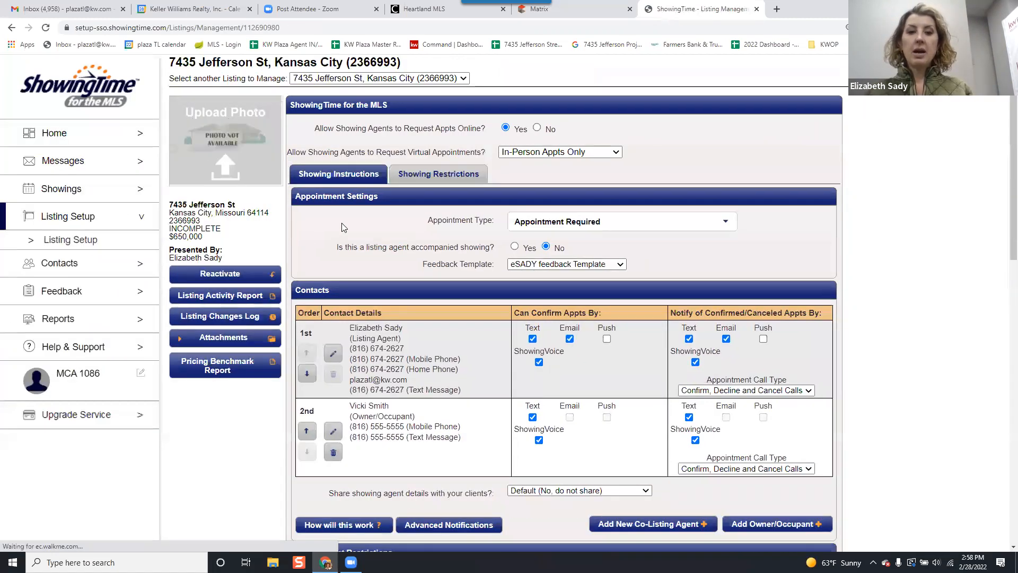
{"action": "scroll", "coordinate": [414, 212], "scroll_direction": "down", "scroll_amount": 6}
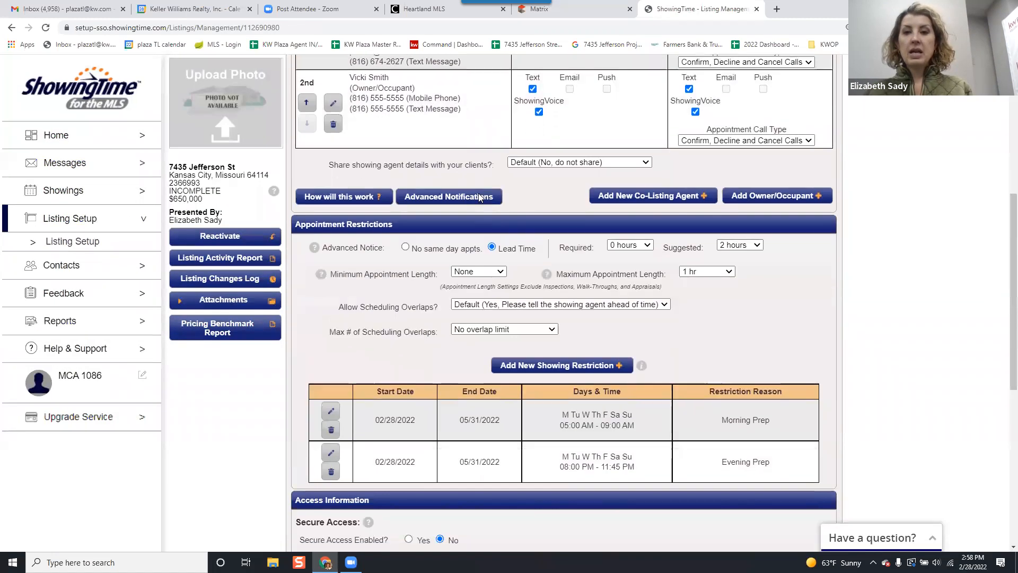
{"action": "scroll", "coordinate": [478, 193], "scroll_direction": "down", "scroll_amount": 7}
{"action": "scroll", "coordinate": [484, 193], "scroll_direction": "up", "scroll_amount": 6}
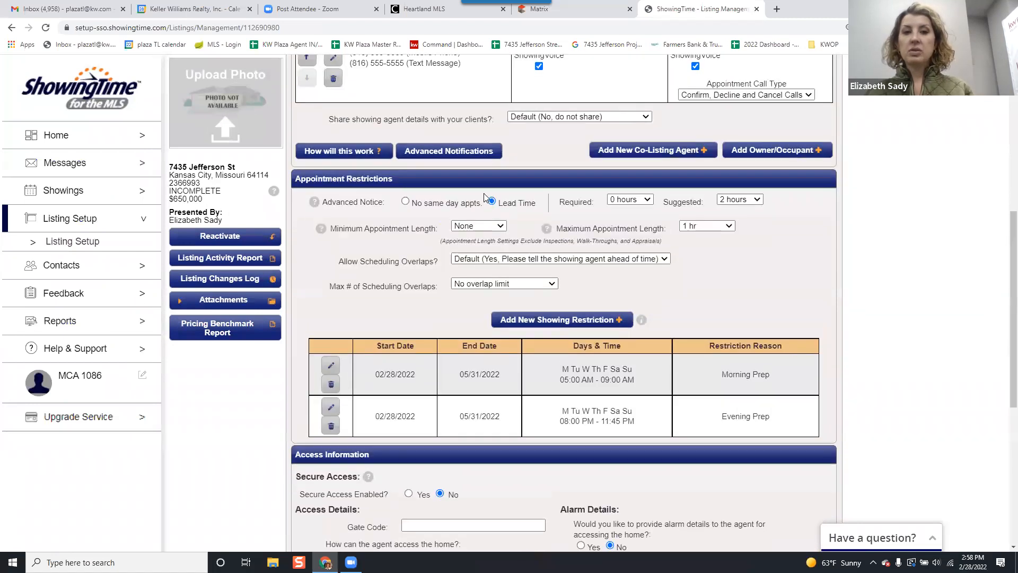
{"action": "scroll", "coordinate": [484, 193], "scroll_direction": "up", "scroll_amount": 5}
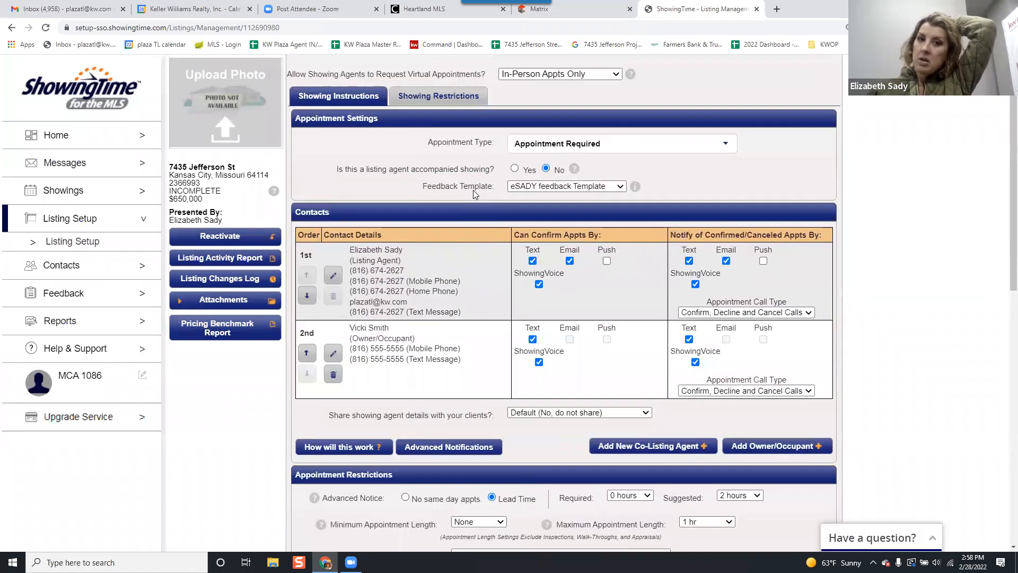
Review the listing's showing restrictions in the February 2022 month calendar and the restriction list below it.
{"action": "scroll", "coordinate": [473, 190], "scroll_direction": "up", "scroll_amount": 2}
{"action": "left_click", "coordinate": [467, 174]}
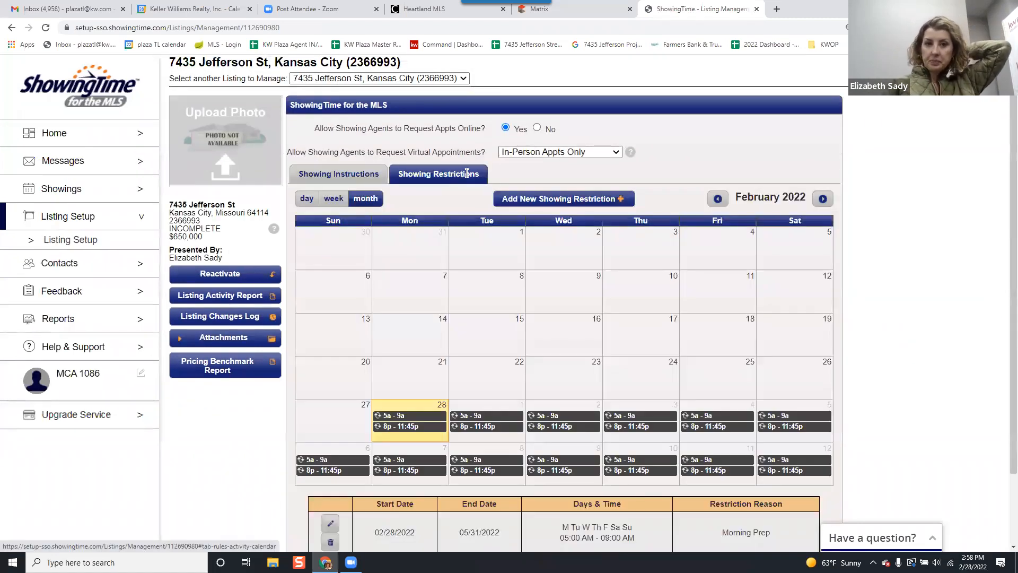
{"action": "scroll", "coordinate": [685, 228], "scroll_direction": "down", "scroll_amount": 2}
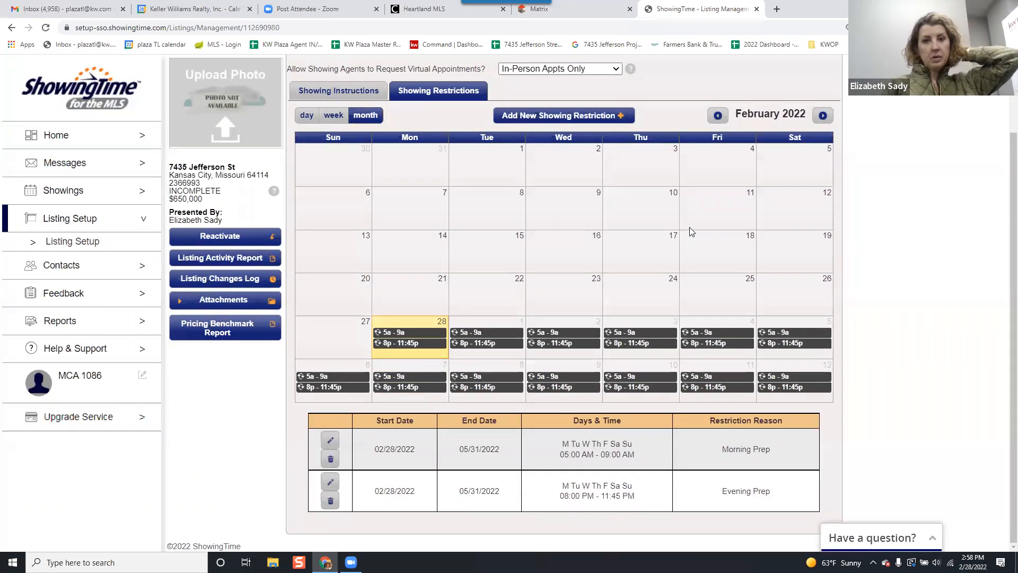
{"action": "scroll", "coordinate": [689, 232], "scroll_direction": "up", "scroll_amount": 2}
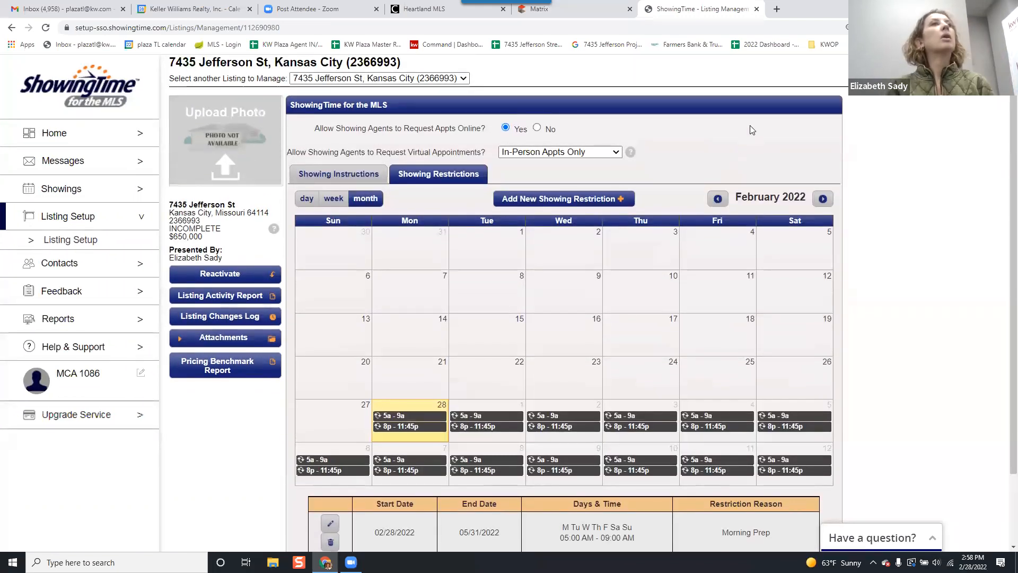
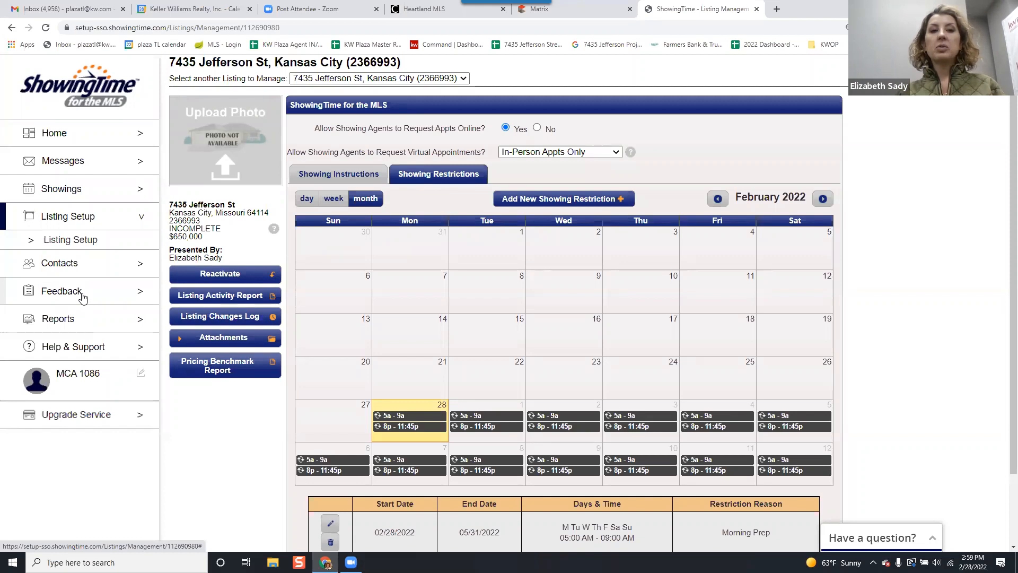
Review the listing's showing restrictions in the day view for Monday, Feb 28, 2022.
{"action": "scroll", "coordinate": [427, 290], "scroll_direction": "down", "scroll_amount": 2}
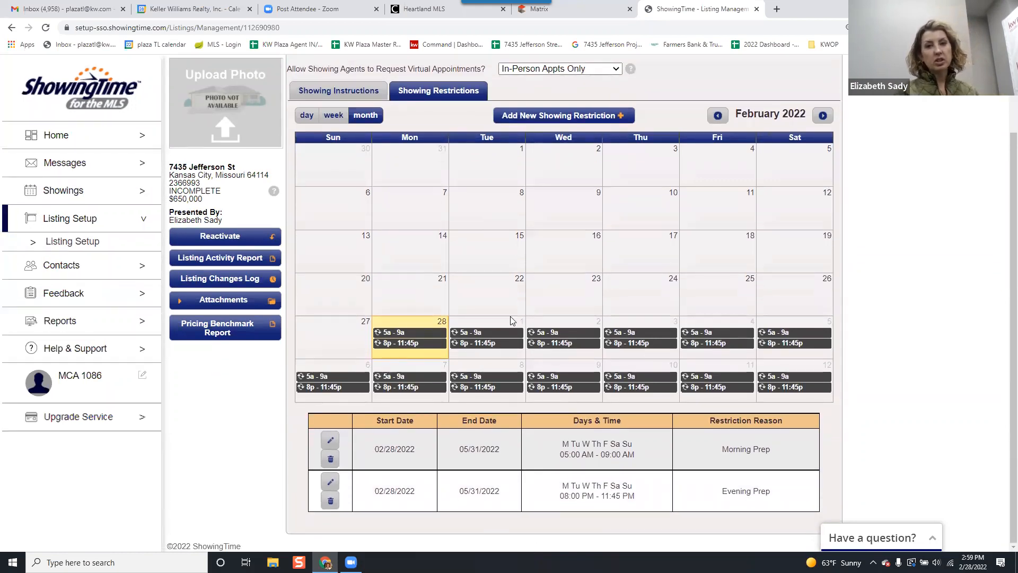
{"action": "left_click", "coordinate": [308, 115]}
{"action": "scroll", "coordinate": [535, 309], "scroll_direction": "down", "scroll_amount": 5}
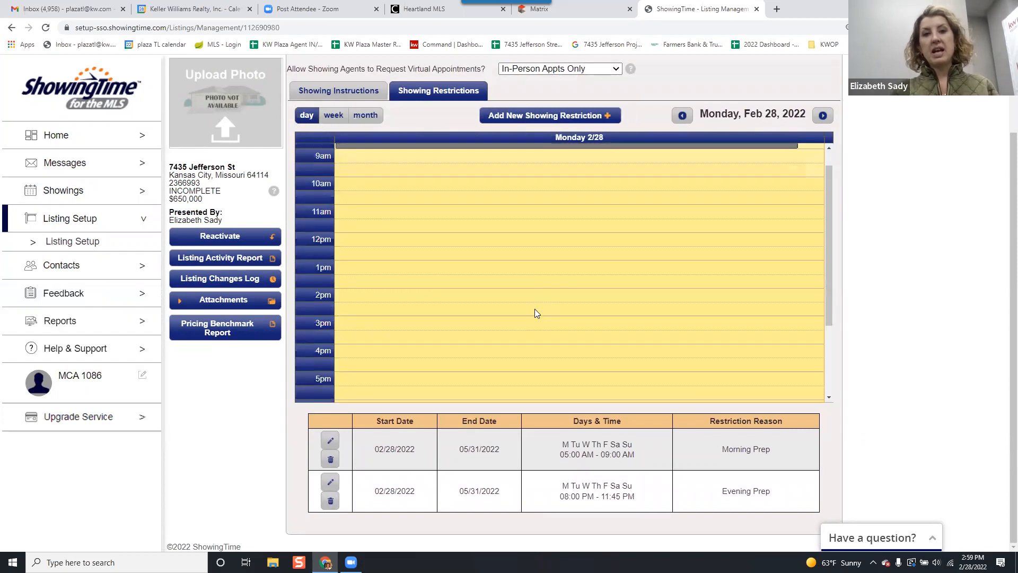
{"action": "scroll", "coordinate": [534, 308], "scroll_direction": "up", "scroll_amount": 3}
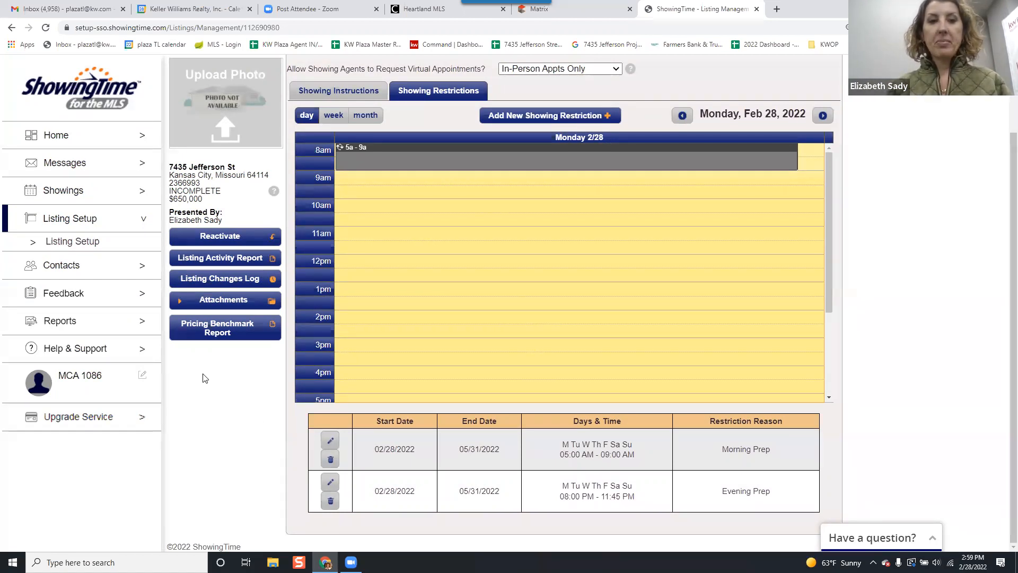
Review the feedback given for the 8:30 AM showing on 2/24/2022 among listings shown, and return to feedback on own listings.
{"action": "left_click", "coordinate": [86, 295]}
{"action": "left_click", "coordinate": [85, 296]}
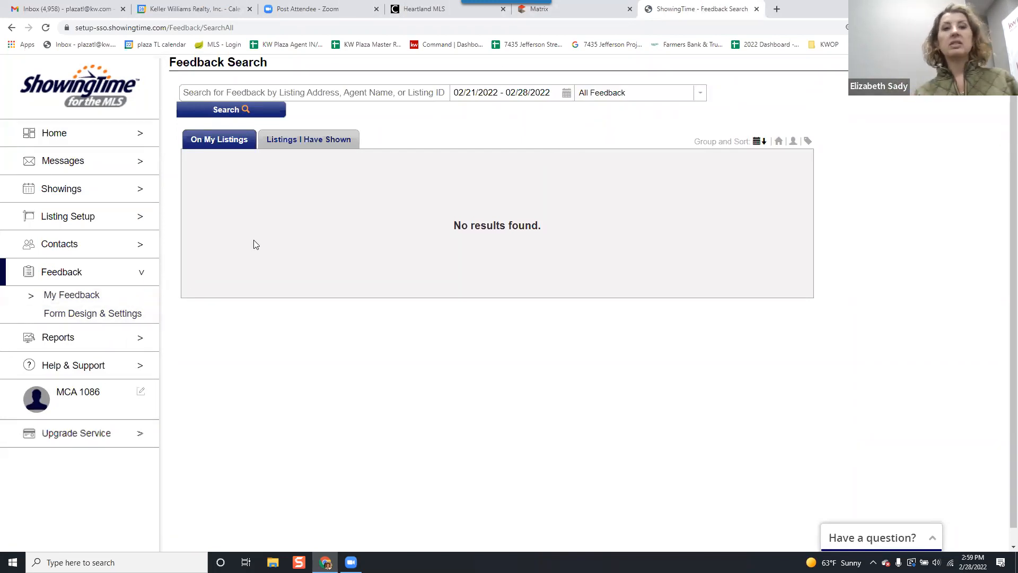
{"action": "left_click", "coordinate": [284, 141]}
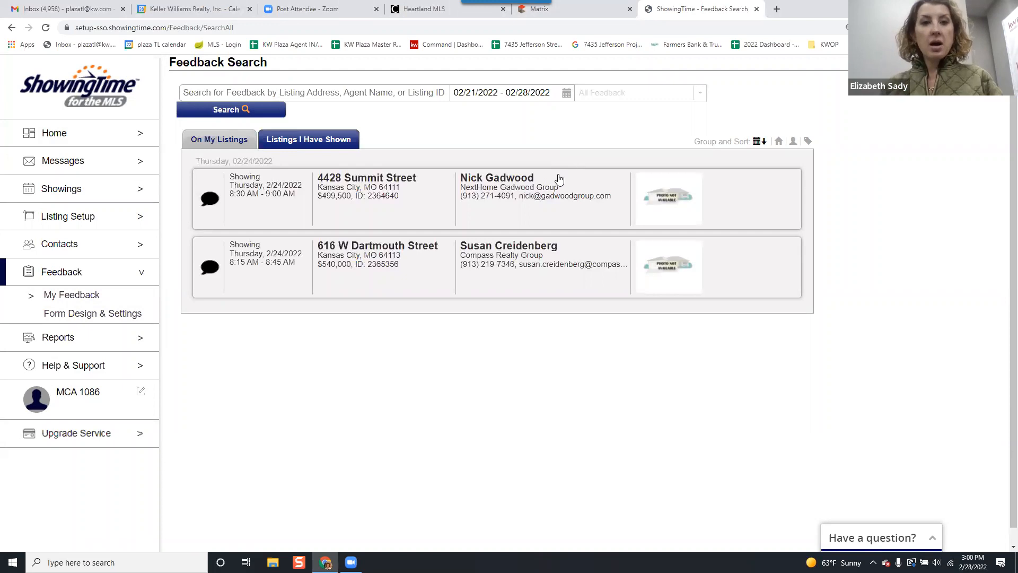
{"action": "left_click", "coordinate": [555, 203]}
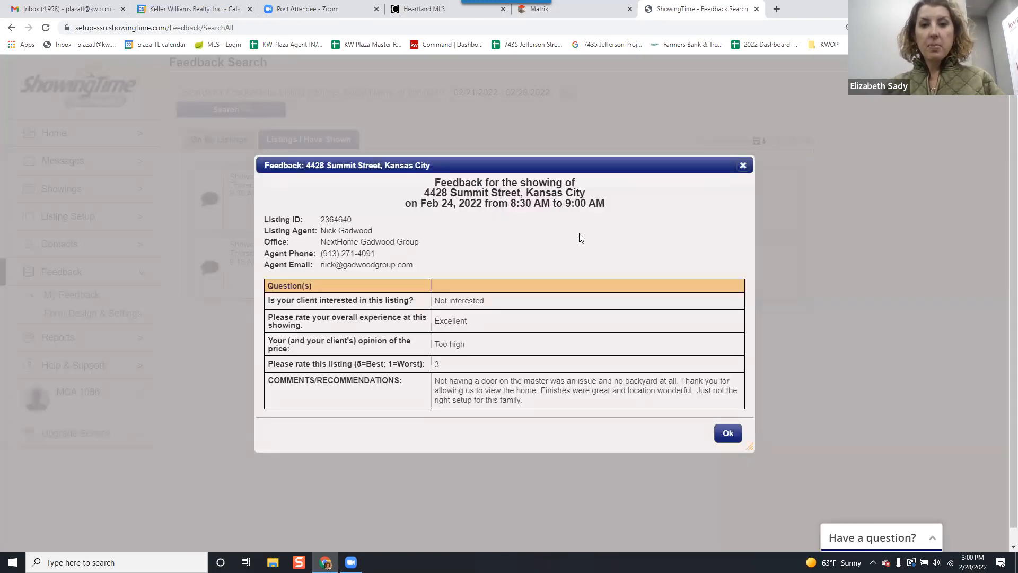
{"action": "scroll", "coordinate": [580, 238], "scroll_direction": "down", "scroll_amount": 1}
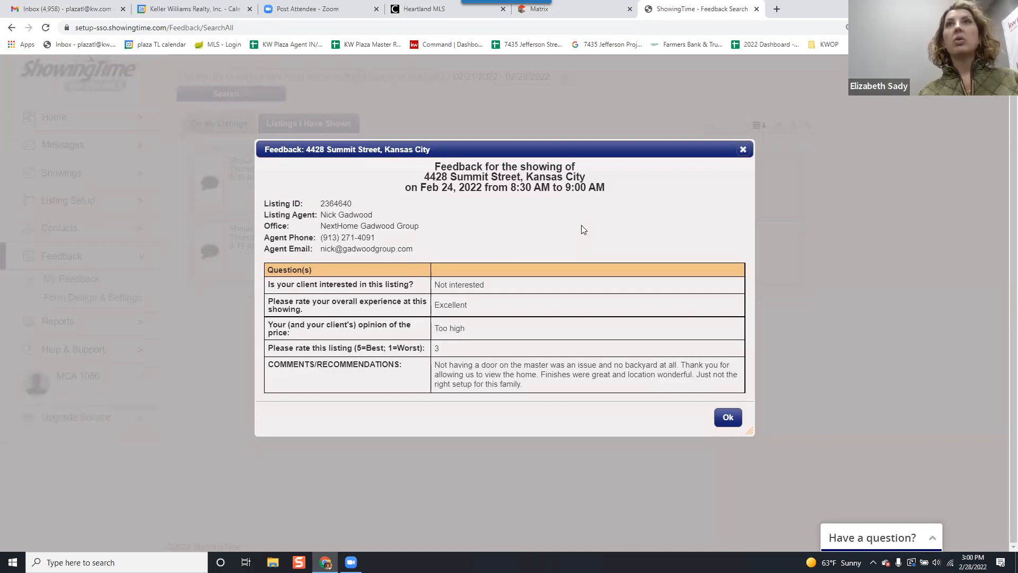
{"action": "left_click", "coordinate": [743, 152]}
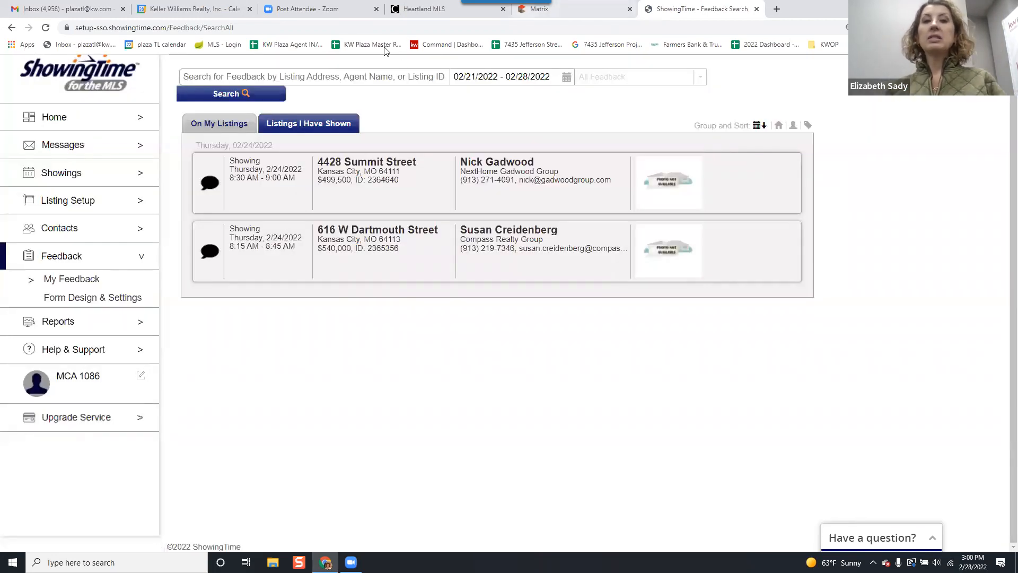
{"action": "left_click", "coordinate": [227, 124]}
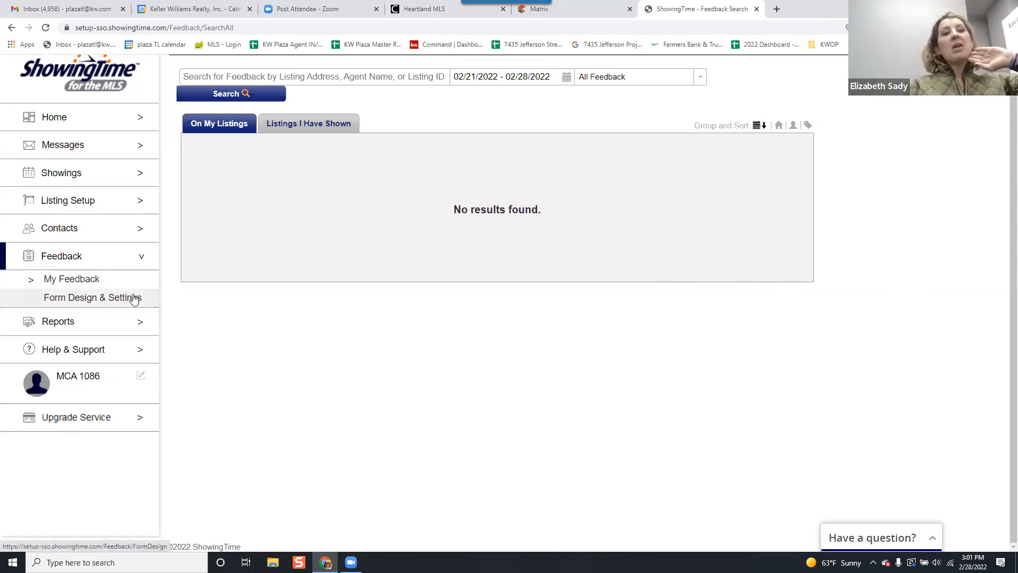
Create a new feedback form template with the name New Template and try to save it without questions.
{"action": "left_click", "coordinate": [123, 306]}
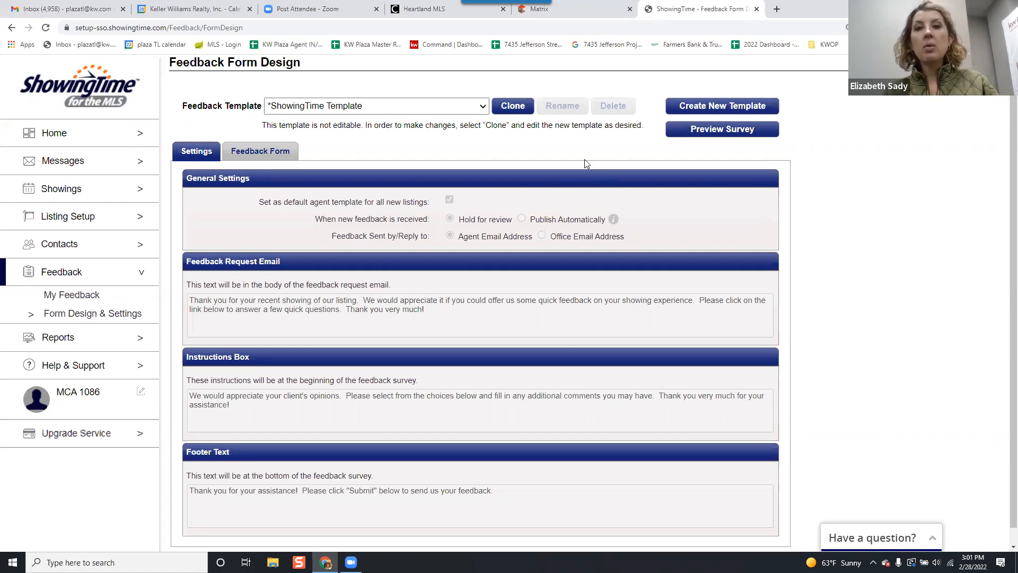
{"action": "left_click", "coordinate": [688, 108]}
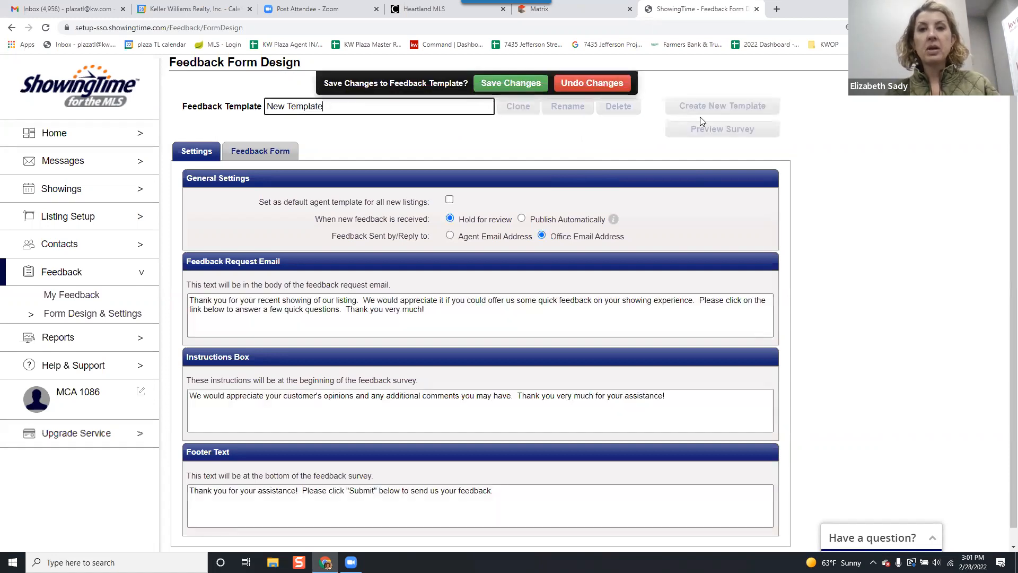
{"action": "left_click", "coordinate": [561, 105]}
{"action": "scroll", "coordinate": [646, 277], "scroll_direction": "down", "scroll_amount": 2}
{"action": "scroll", "coordinate": [601, 231], "scroll_direction": "up", "scroll_amount": 3}
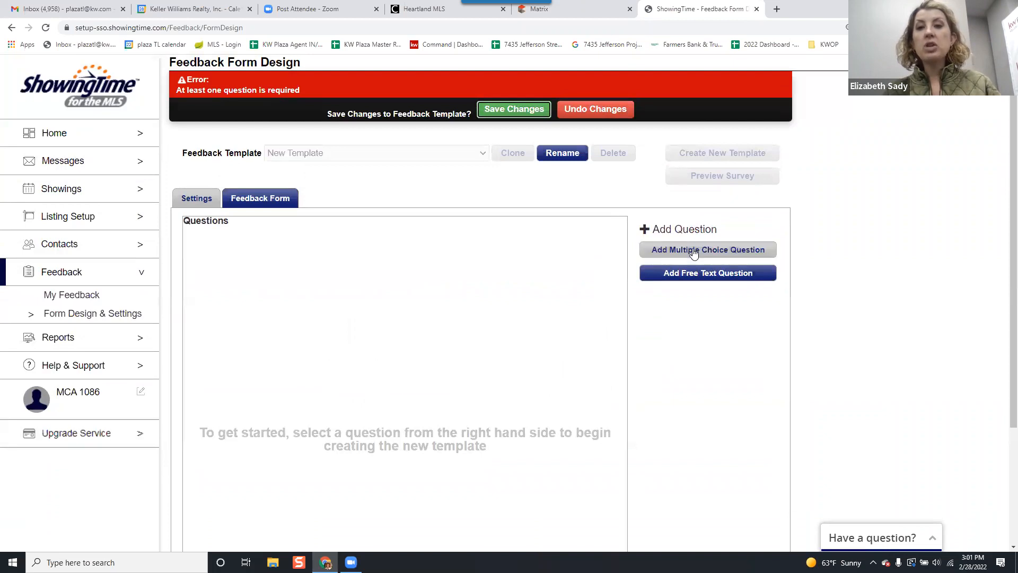
Add a multiple choice question reading "How did your client here about the listing?" to the new feedback template.
{"action": "left_click", "coordinate": [730, 252]}
{"action": "scroll", "coordinate": [375, 245], "scroll_direction": "up", "scroll_amount": 1}
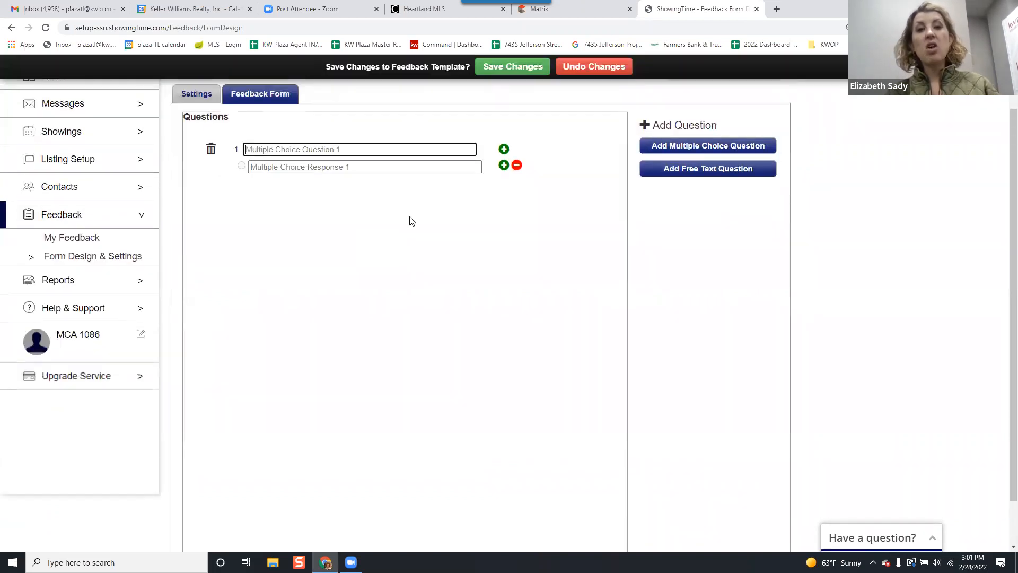
{"action": "left_click", "coordinate": [371, 151]}
{"action": "type", "text": "How i"}
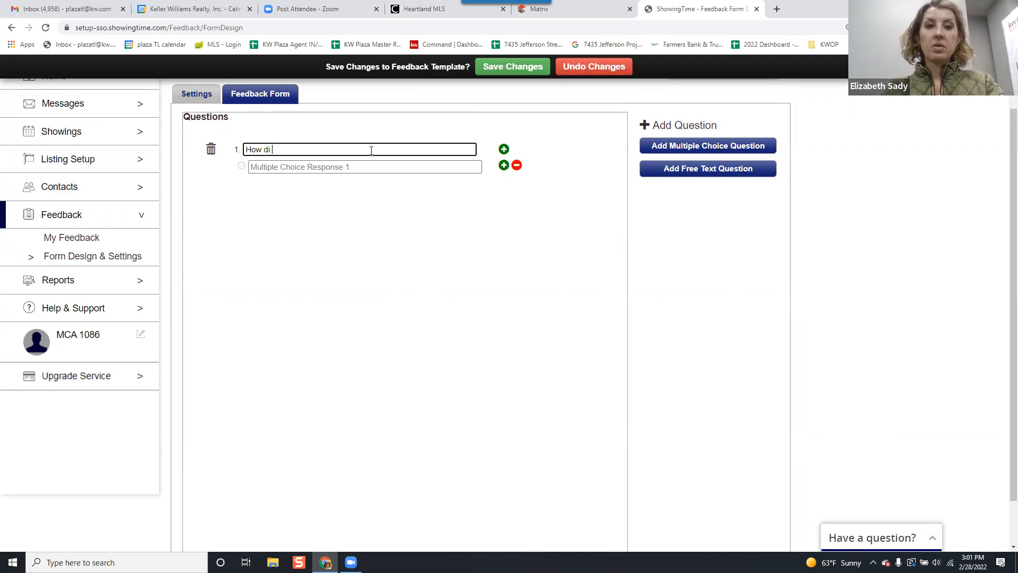
{"action": "type", "text": "id your client here a"}
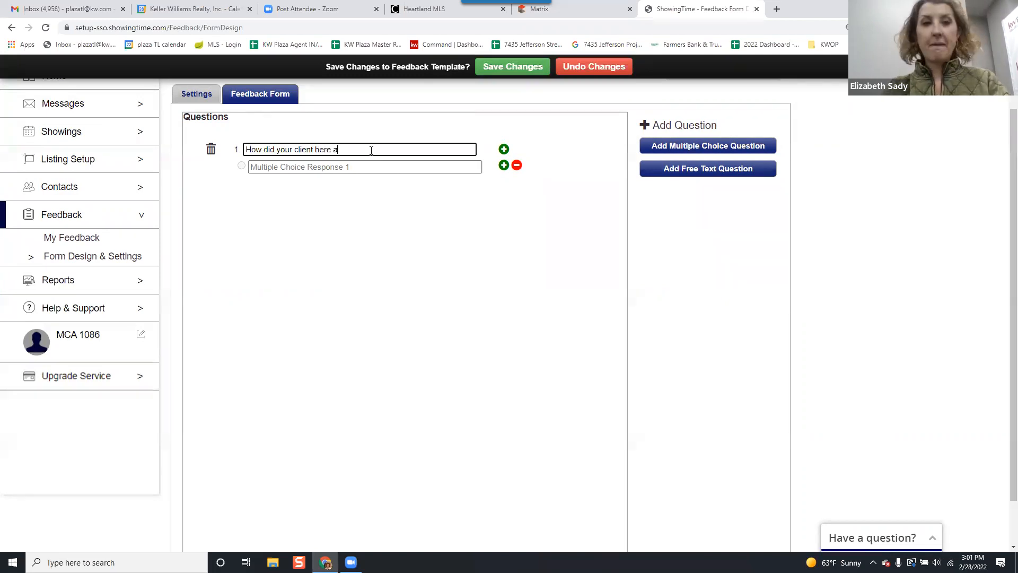
{"action": "type", "text": "bout the listinting"}
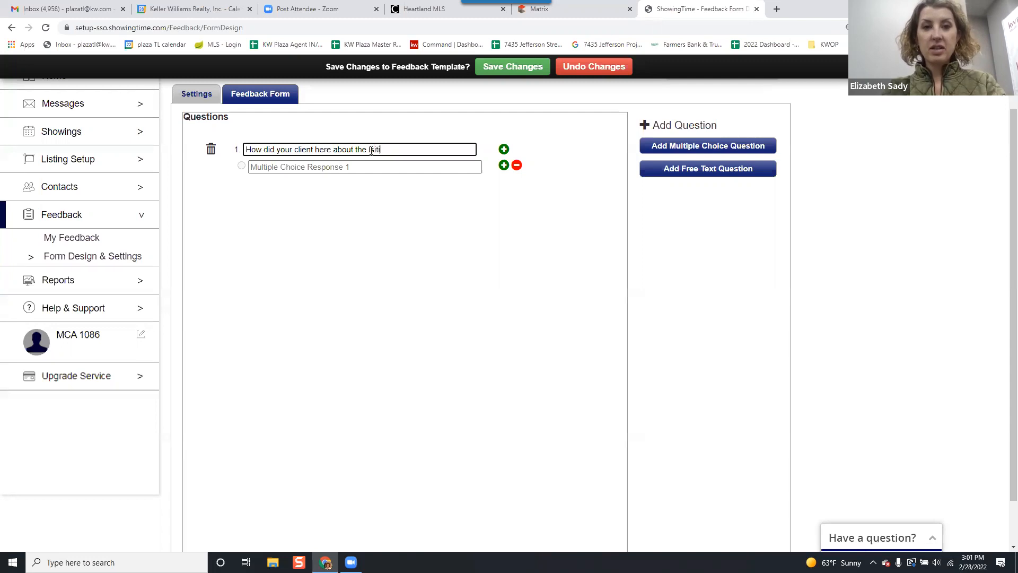
{"action": "key", "text": "BackSpace"}
{"action": "key", "text": "BackSpace"}
{"action": "key", "text": "BackSpace"}
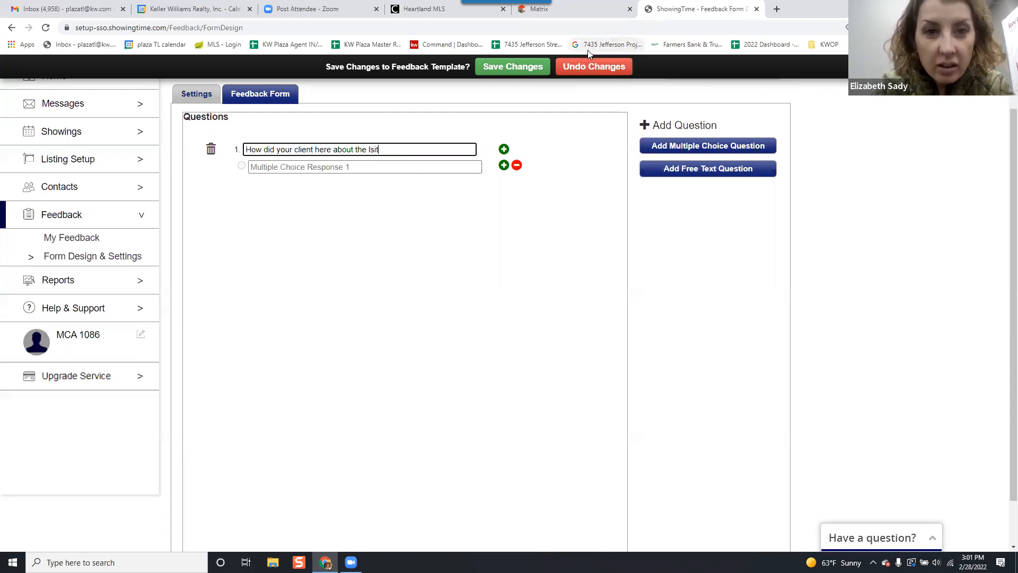
{"action": "type", "text": "isting?"}
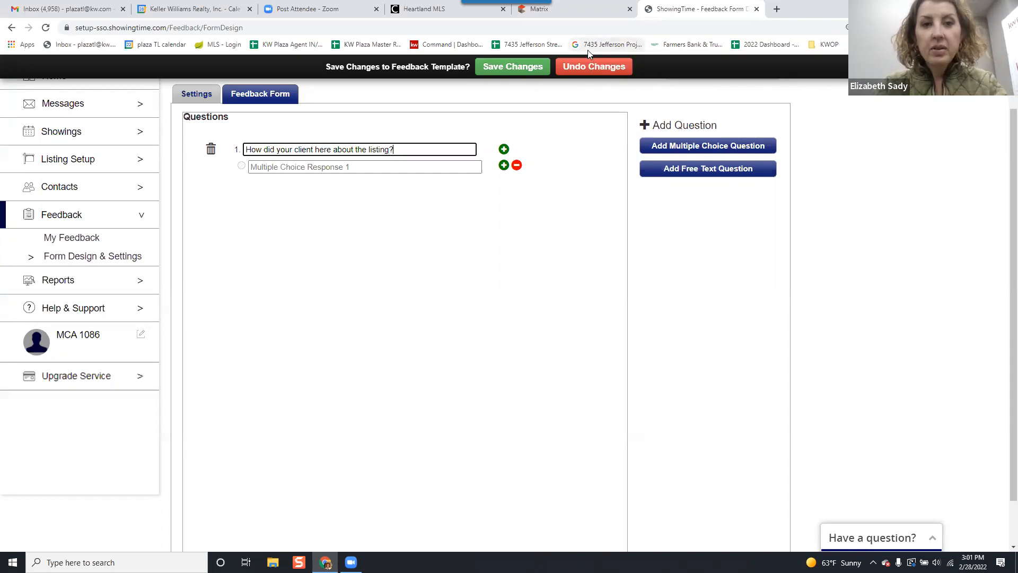
Give the multiple choice question two responses, "Internet" and "Friend".
{"action": "left_click", "coordinate": [456, 168]}
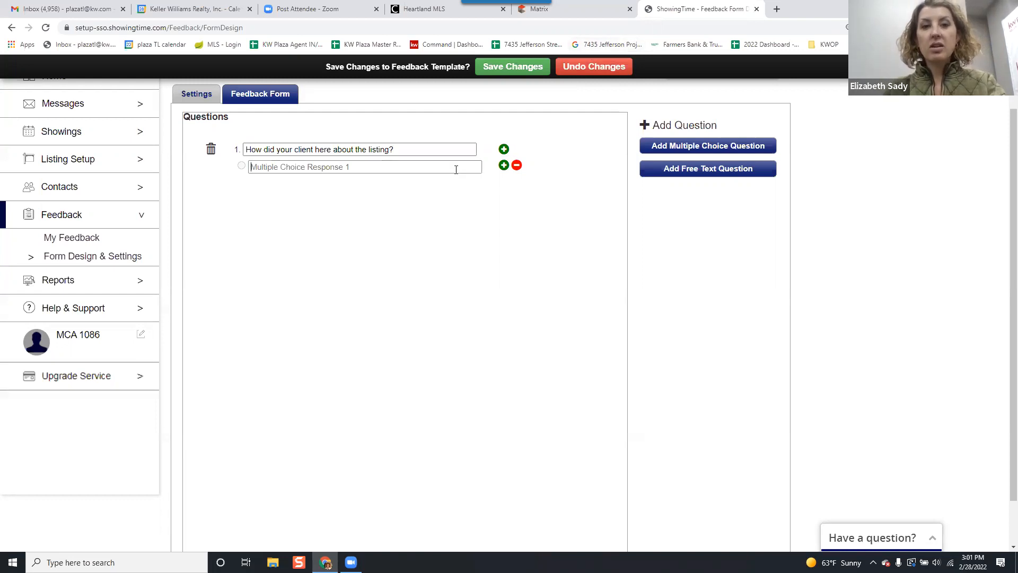
{"action": "type", "text": "Internet"}
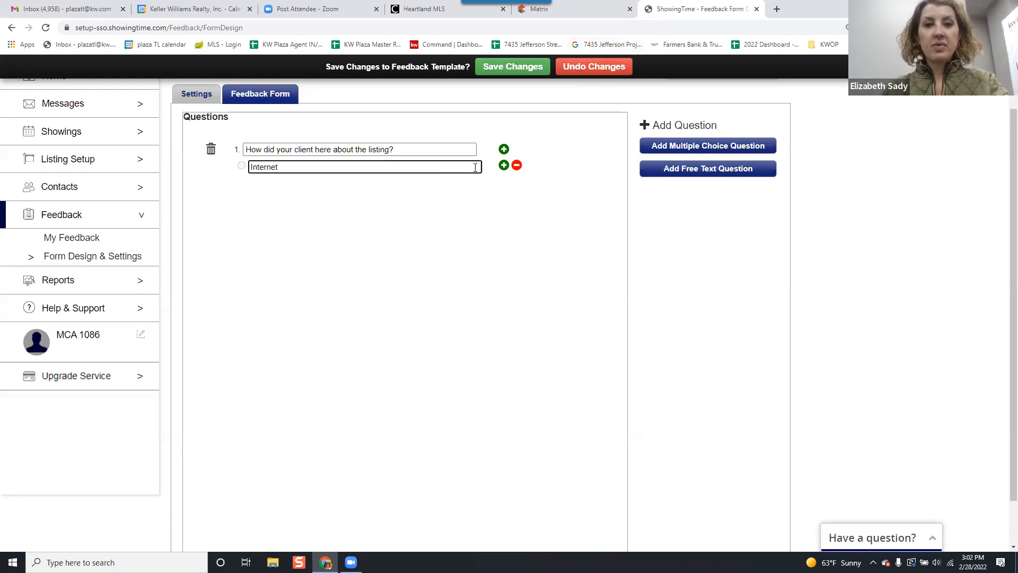
{"action": "left_click", "coordinate": [504, 165]}
{"action": "left_click", "coordinate": [425, 187]}
{"action": "type", "text": "Friend"}
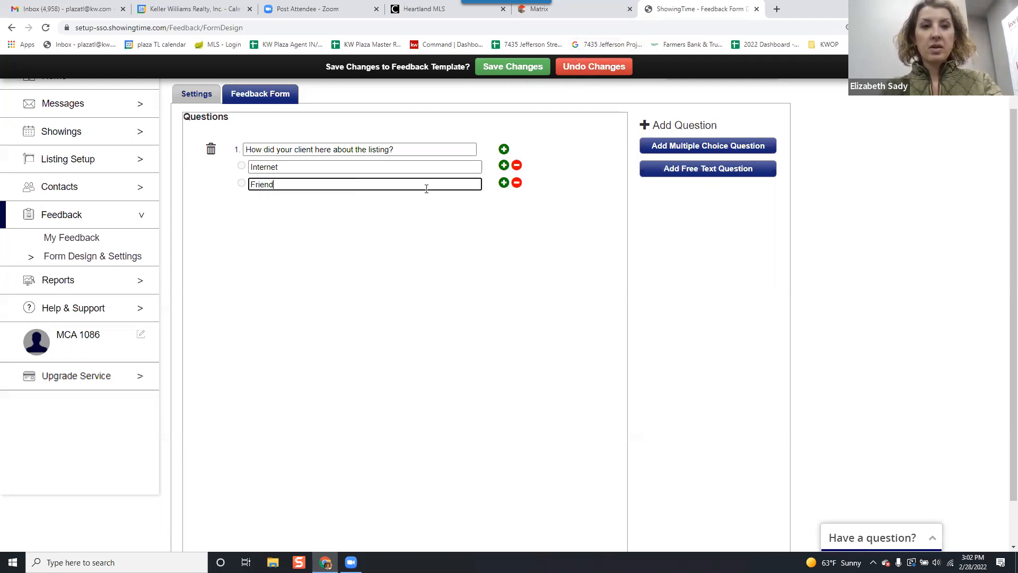
{"action": "left_click", "coordinate": [440, 264]}
{"action": "scroll", "coordinate": [440, 263], "scroll_direction": "up", "scroll_amount": 1}
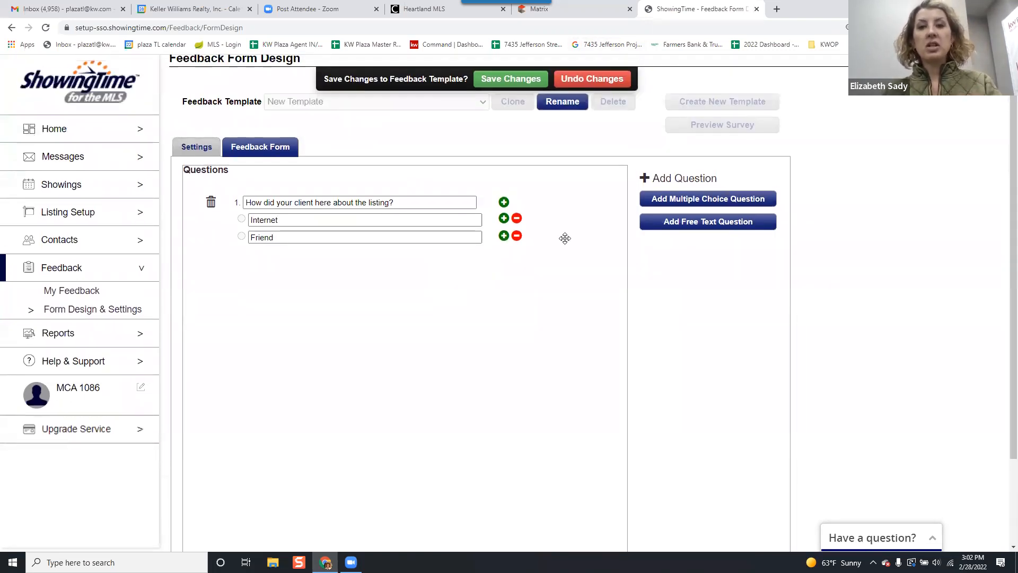
Add a free text question reading "Ask your" below the multiple choice question.
{"action": "left_click", "coordinate": [663, 229]}
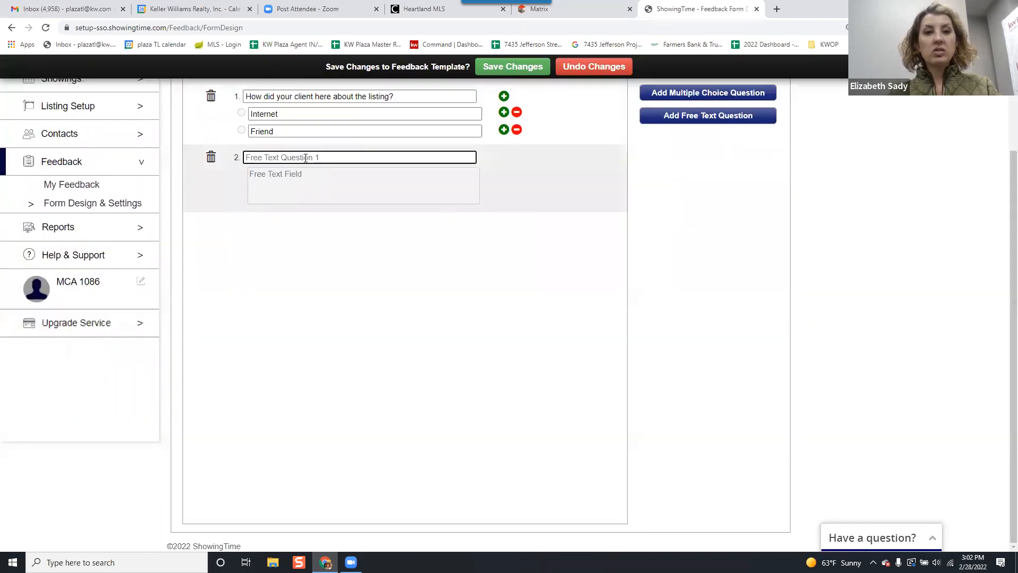
{"action": "type", "text": "Ask your"}
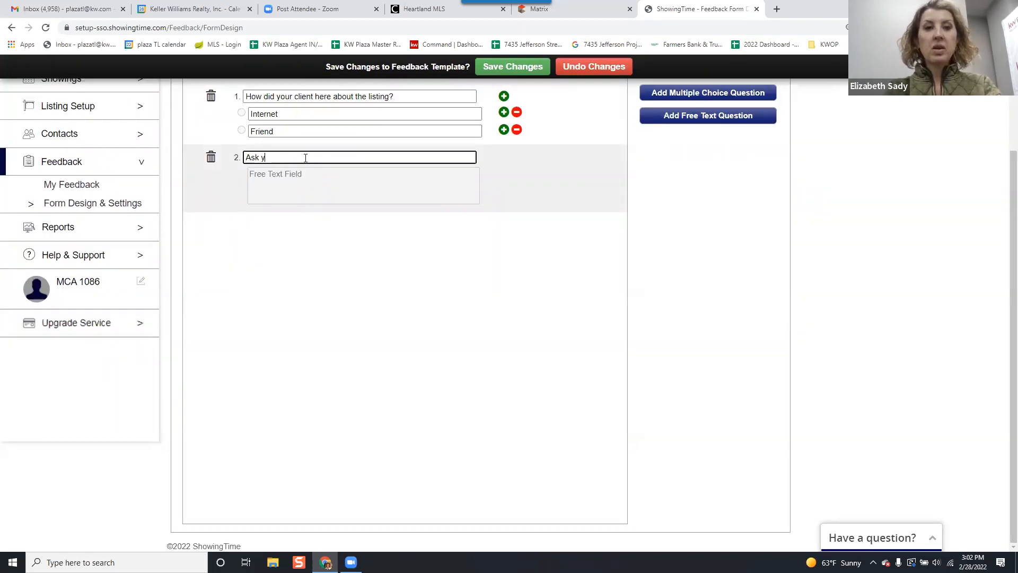
{"action": "left_click", "coordinate": [322, 182]}
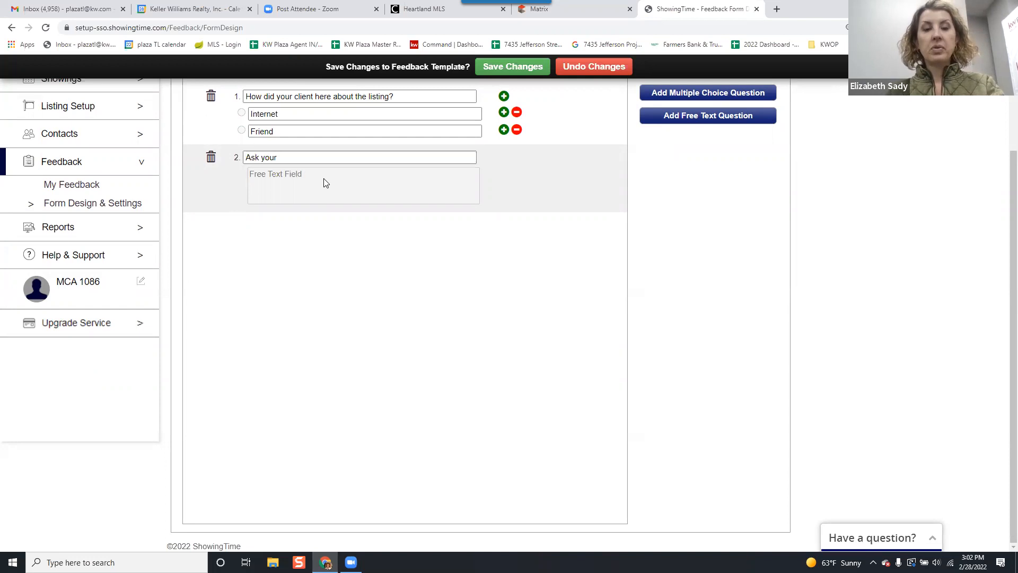
{"action": "scroll", "coordinate": [323, 181], "scroll_direction": "up", "scroll_amount": 2}
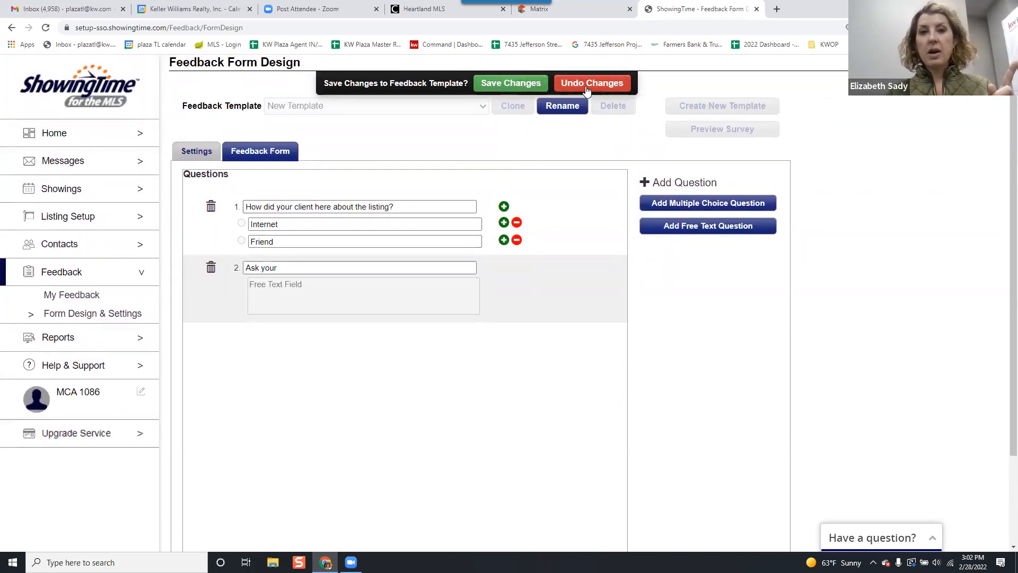
Save the changes to the feedback template and check the list of available templates.
{"action": "left_click", "coordinate": [508, 88]}
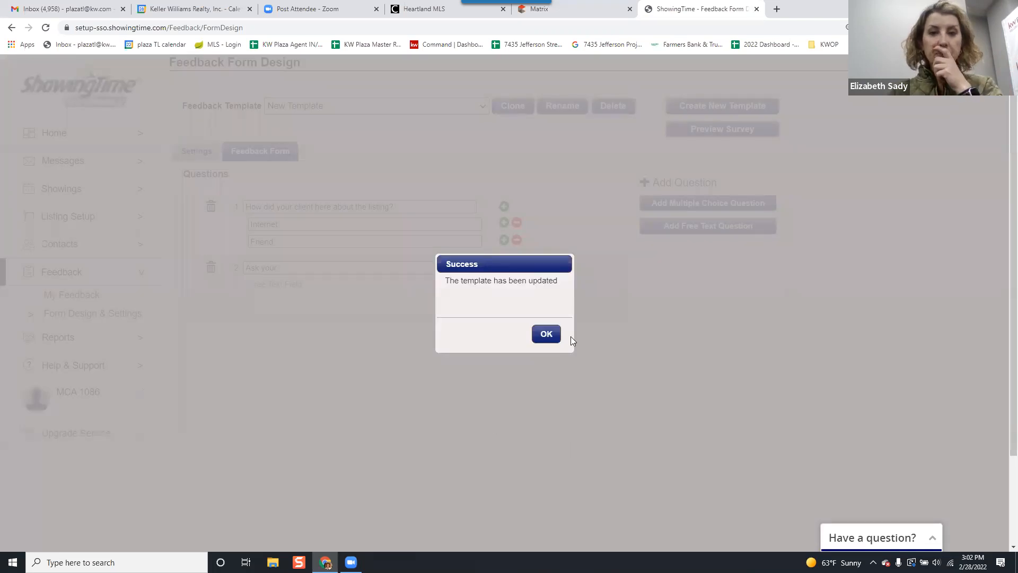
{"action": "left_click", "coordinate": [544, 334]}
{"action": "left_click", "coordinate": [308, 106]}
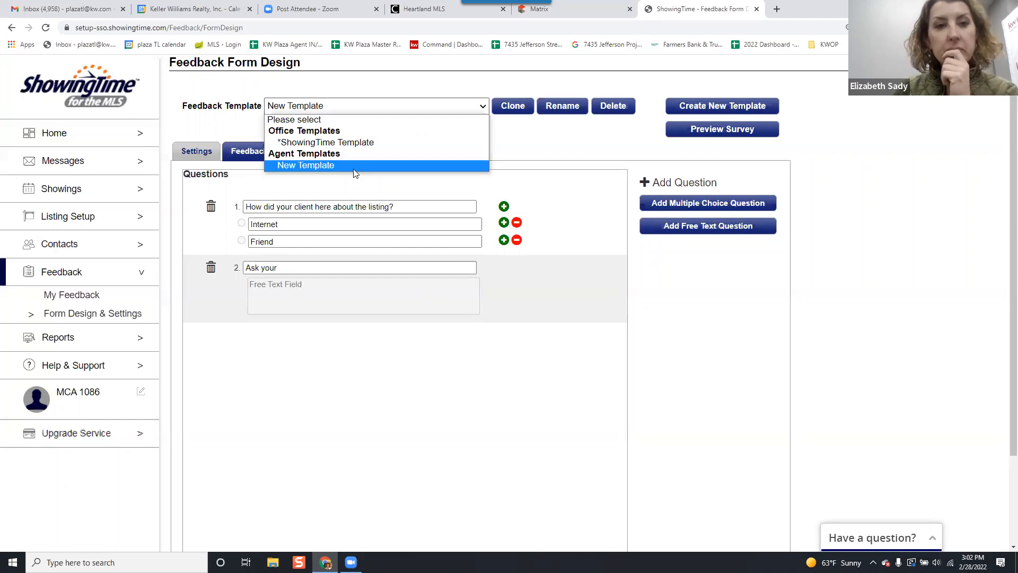
{"action": "left_click", "coordinate": [545, 143]}
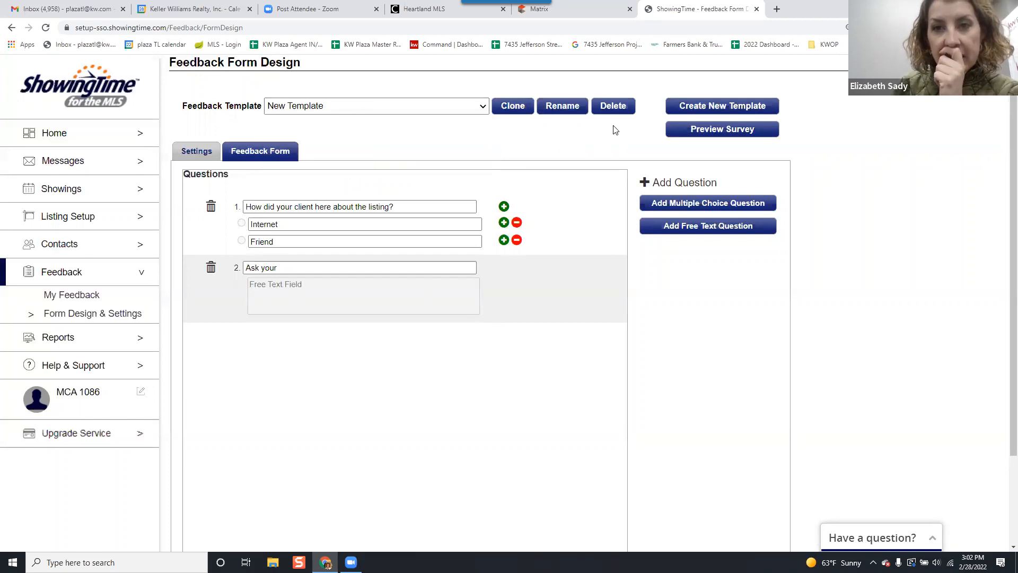
Reopen the feedback form design, load the agent template New Template, and review its settings and questions.
{"action": "left_click", "coordinate": [78, 328]}
{"action": "left_click", "coordinate": [80, 275]}
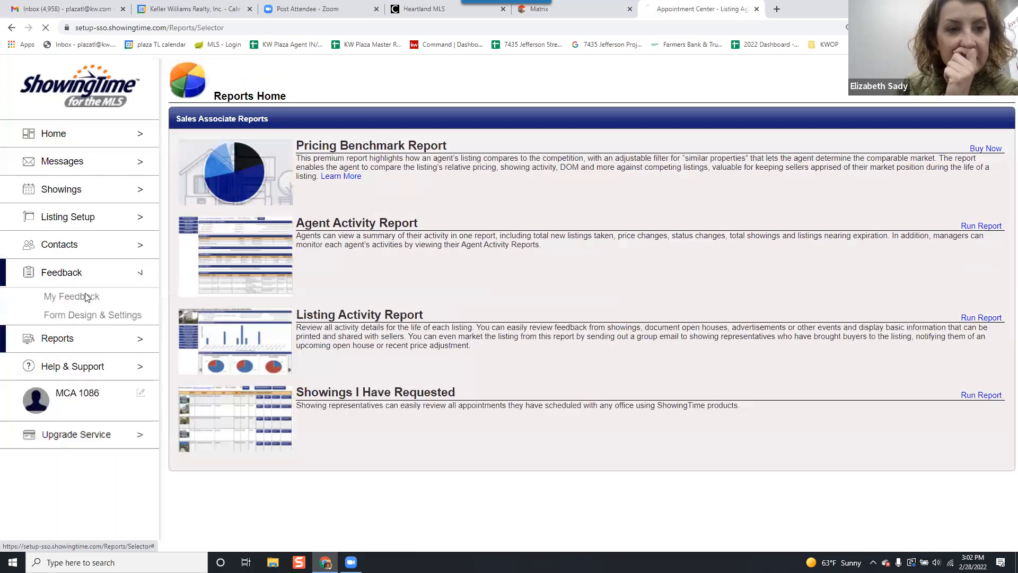
{"action": "left_click", "coordinate": [96, 312]}
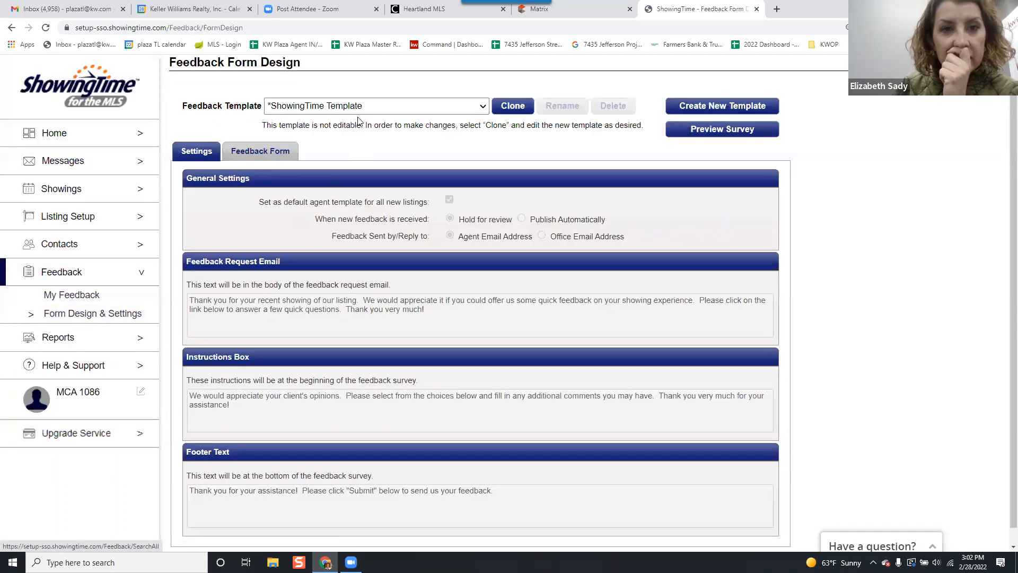
{"action": "left_click", "coordinate": [359, 109]}
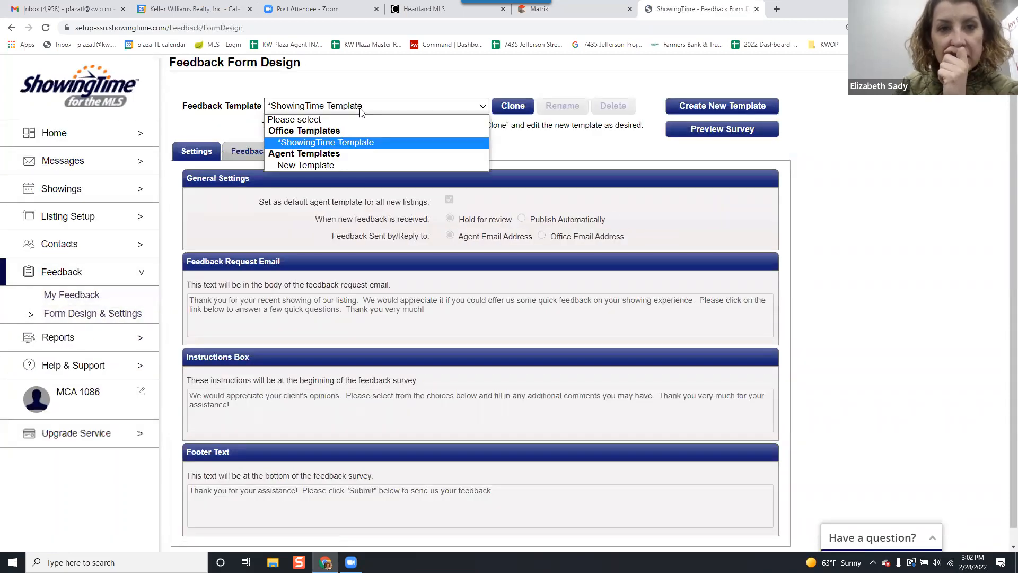
{"action": "left_click", "coordinate": [366, 164]}
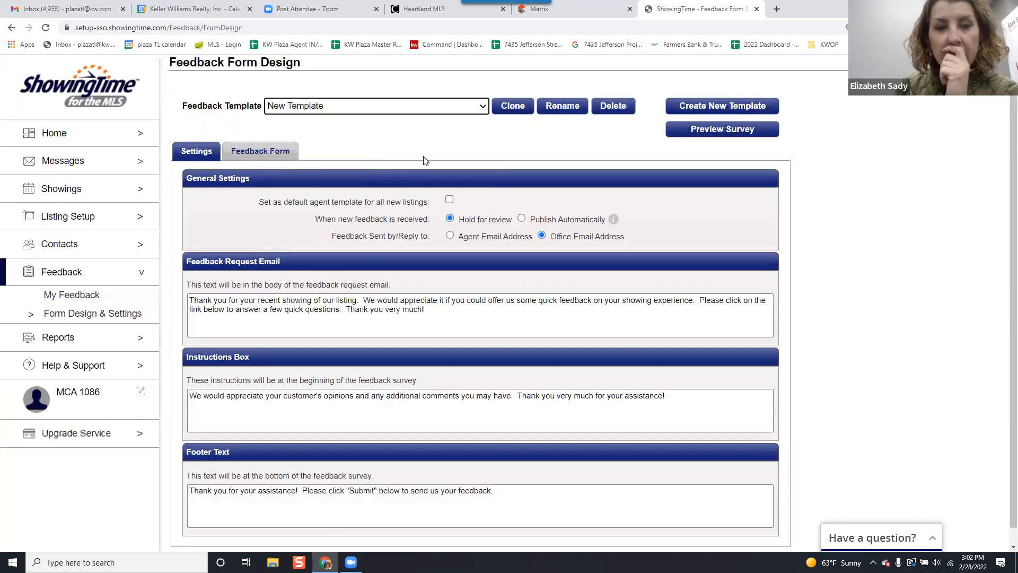
{"action": "left_click", "coordinate": [276, 147]}
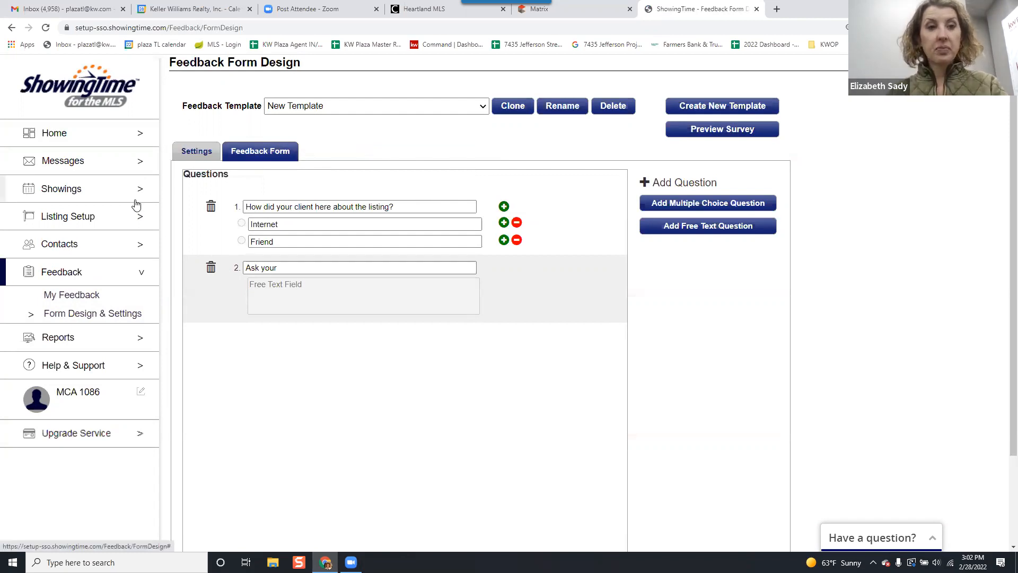
View the showings calendar and the list of showings requested on the agent's own listings.
{"action": "left_click", "coordinate": [110, 190]}
{"action": "left_click", "coordinate": [96, 213]}
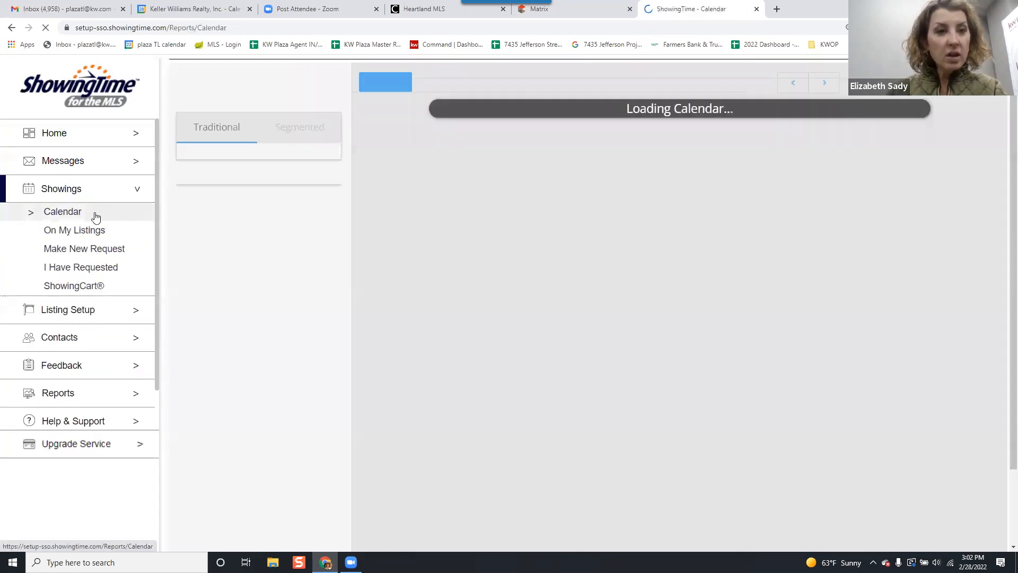
{"action": "left_click", "coordinate": [77, 230]}
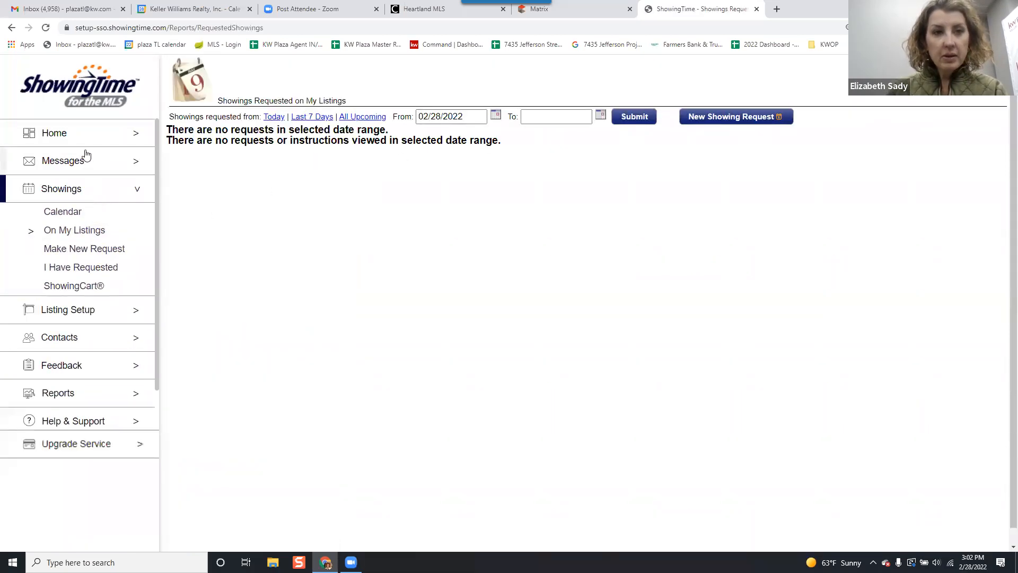
Return to the home page, accept the prompt to review the profile, and confirm that everything looks fine.
{"action": "left_click", "coordinate": [132, 136]}
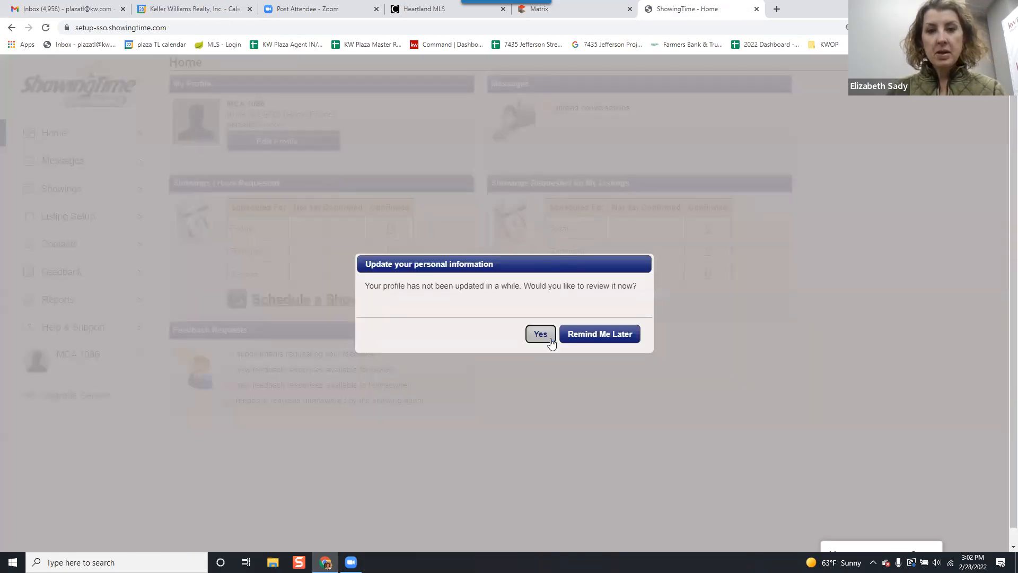
{"action": "left_click", "coordinate": [540, 334]}
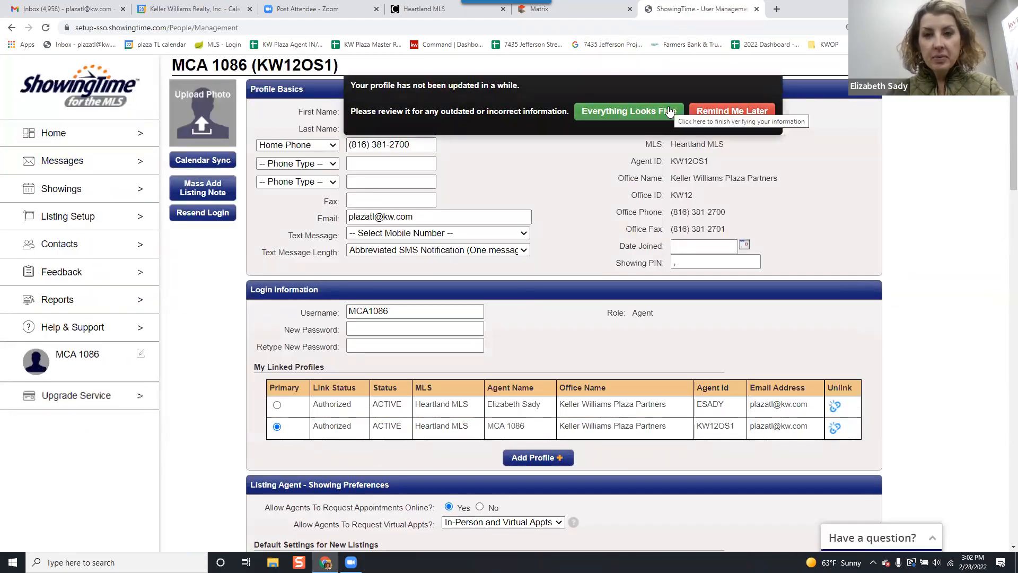
{"action": "left_click", "coordinate": [669, 110]}
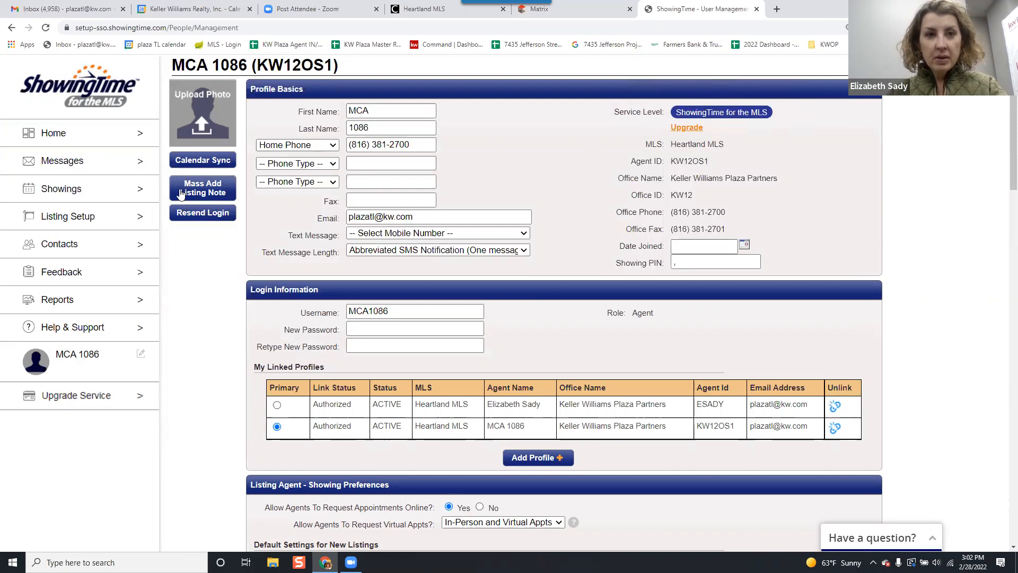
Check the listing search page, close ShowingTime to return to Matrix, and try to open Manage ShowingTime for the current property.
{"action": "left_click", "coordinate": [84, 217]}
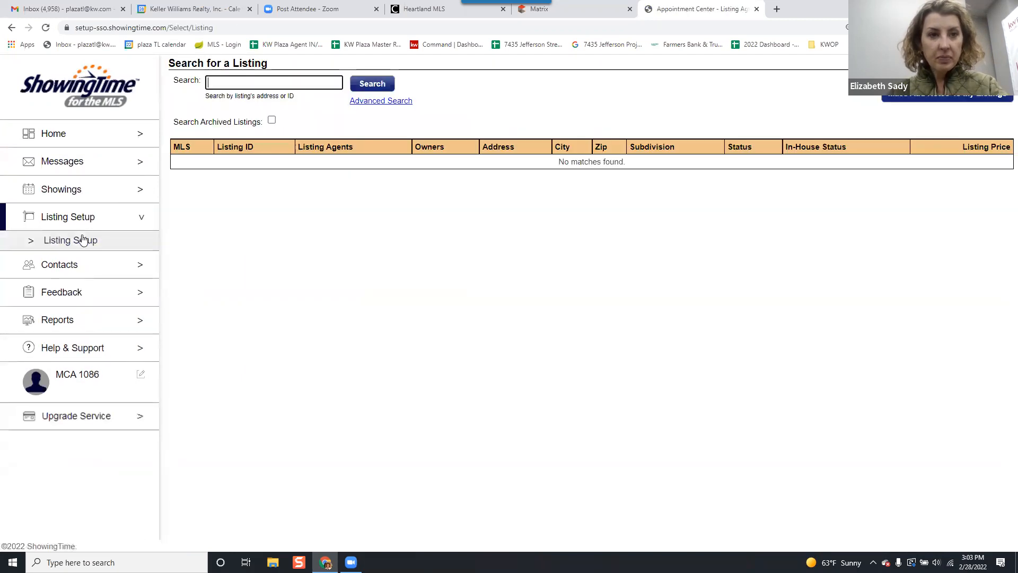
{"action": "left_click", "coordinate": [757, 9]}
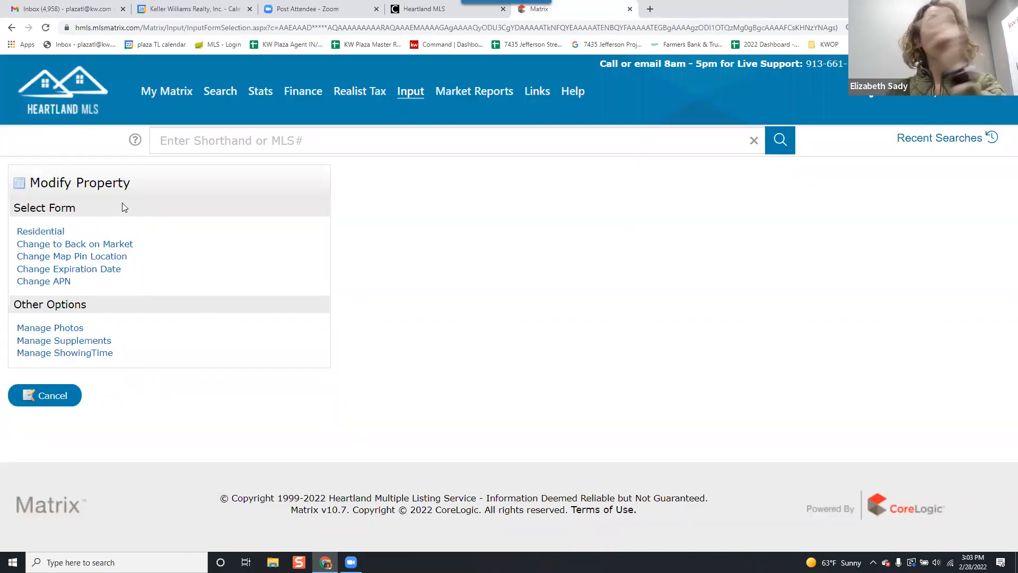
{"action": "left_click", "coordinate": [101, 352]}
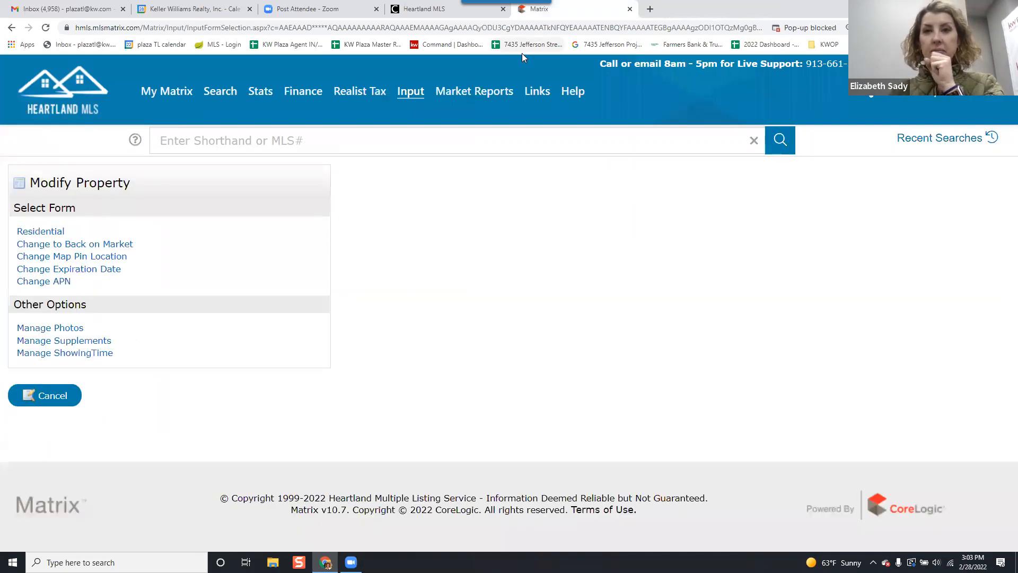
{"action": "left_click", "coordinate": [73, 356]}
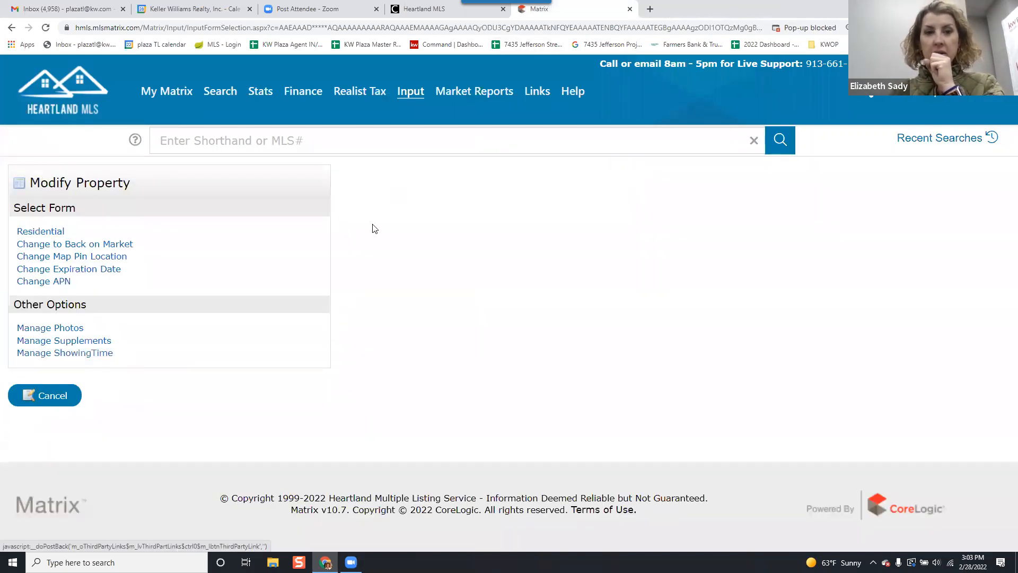
Cancel out of Modify Property, choose the Jefferson Street listing under Quick Modify, and open its ShowingTime management page.
{"action": "left_click", "coordinate": [50, 395]}
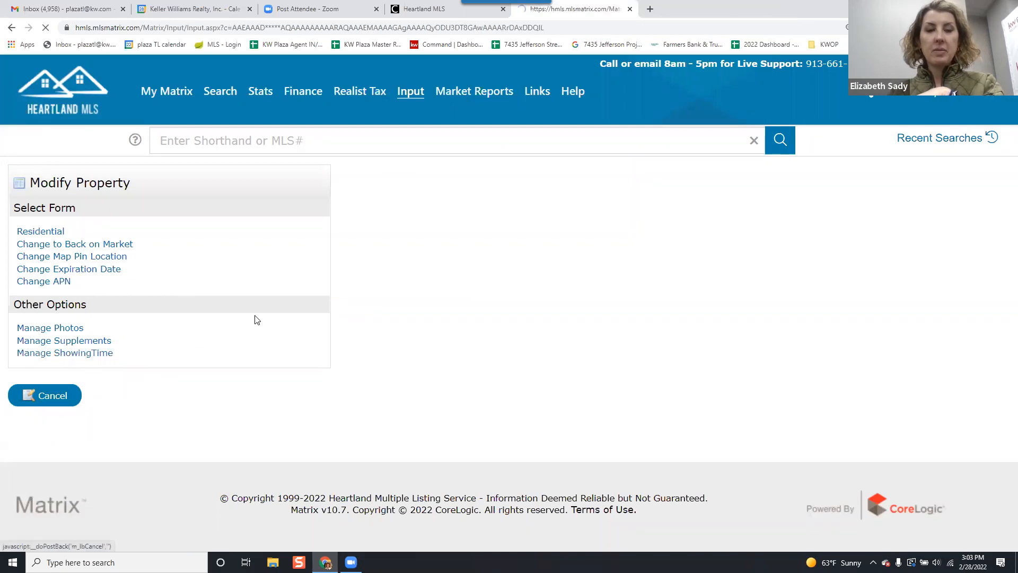
{"action": "left_click", "coordinate": [155, 273]}
{"action": "left_click", "coordinate": [158, 295]}
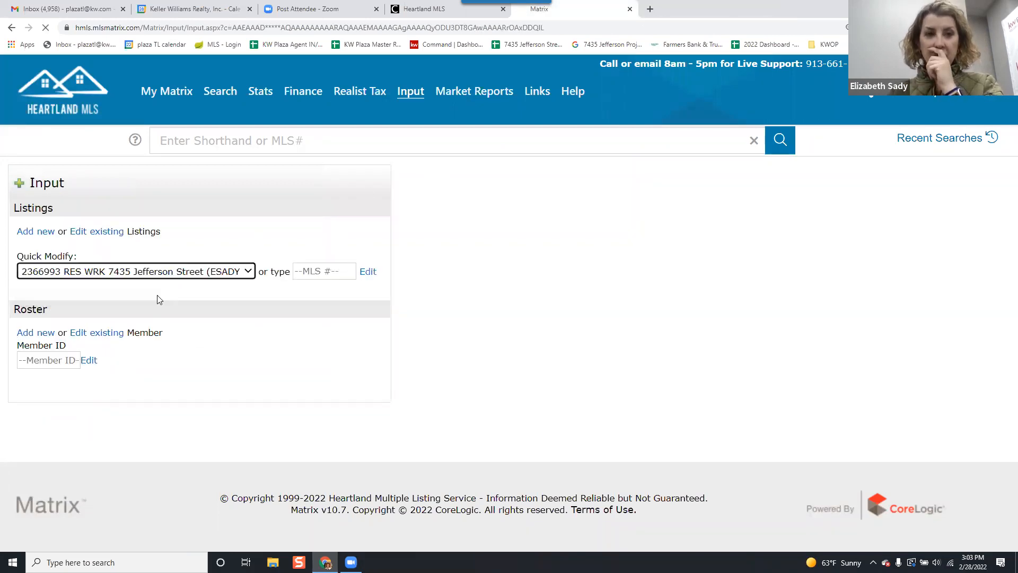
{"action": "left_click", "coordinate": [81, 354]}
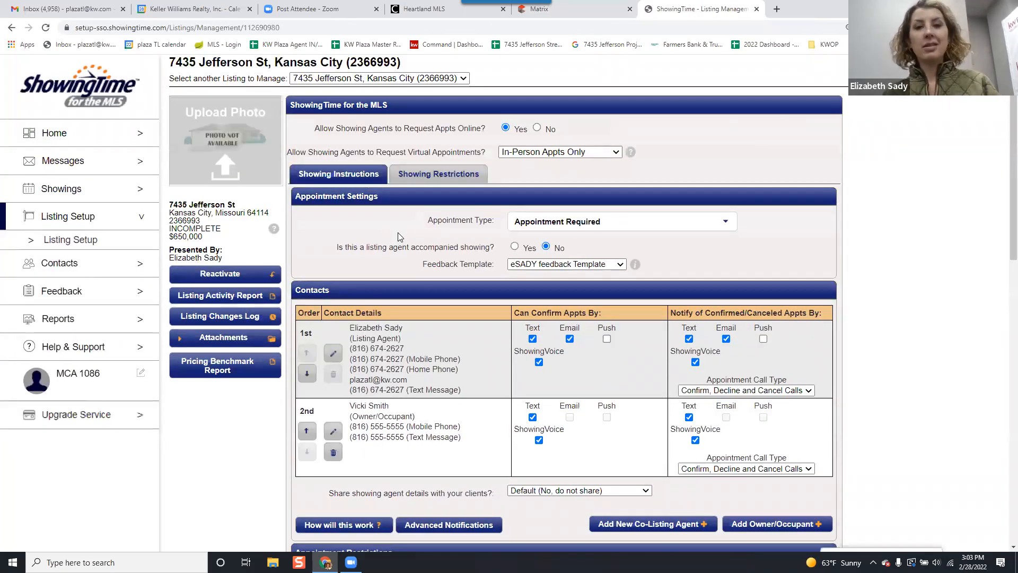
Review the listing's showing restrictions and instructions, and check the feedback template choices, keeping the agent's own feedback template selected.
{"action": "left_click", "coordinate": [471, 174]}
{"action": "left_click", "coordinate": [335, 174]}
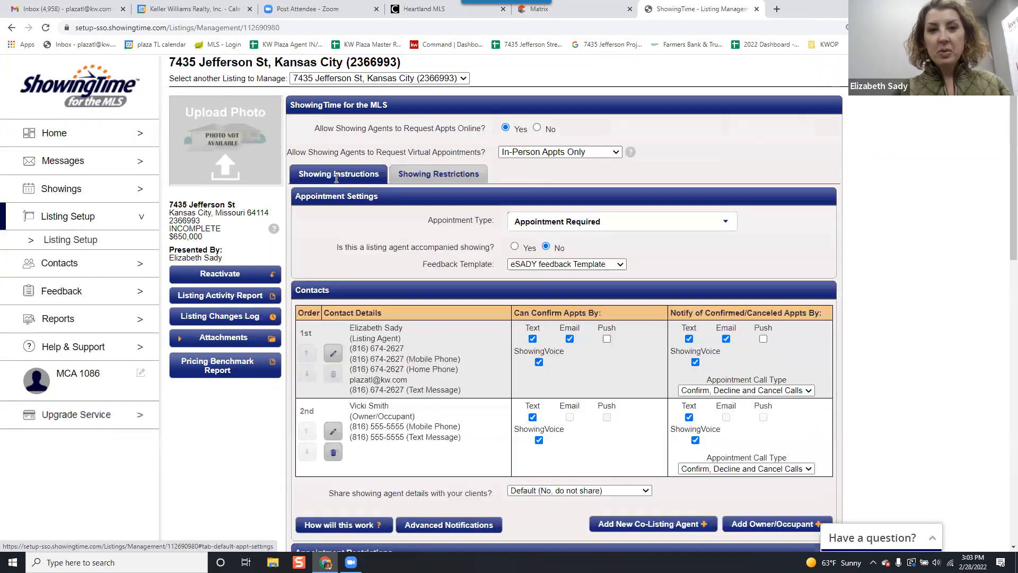
{"action": "left_click", "coordinate": [564, 264]}
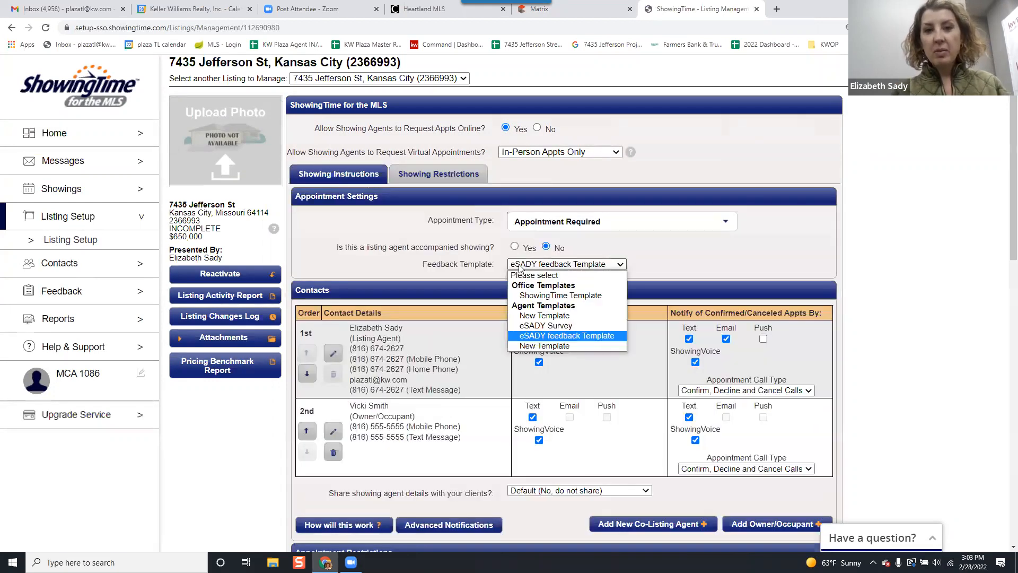
{"action": "left_click", "coordinate": [554, 335]}
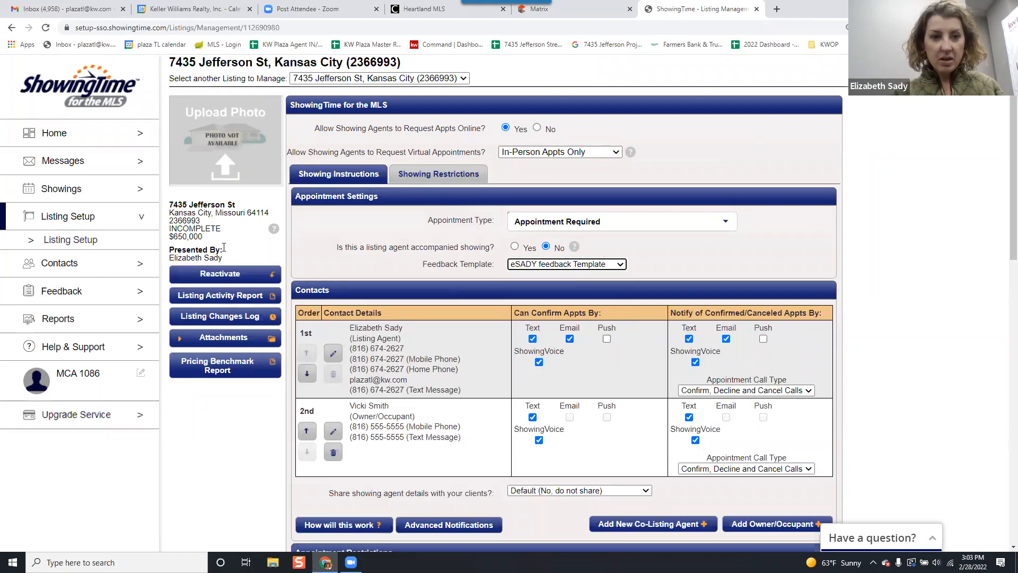
Go to the feedback form design and settings, choose New Template, and inspect its general settings and survey questions.
{"action": "left_click", "coordinate": [66, 289]}
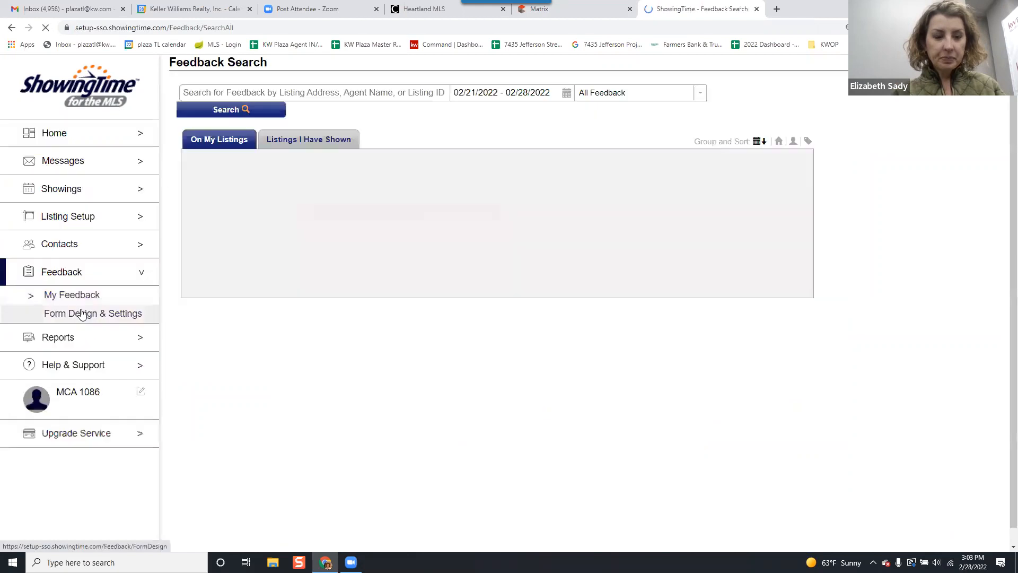
{"action": "left_click", "coordinate": [110, 314]}
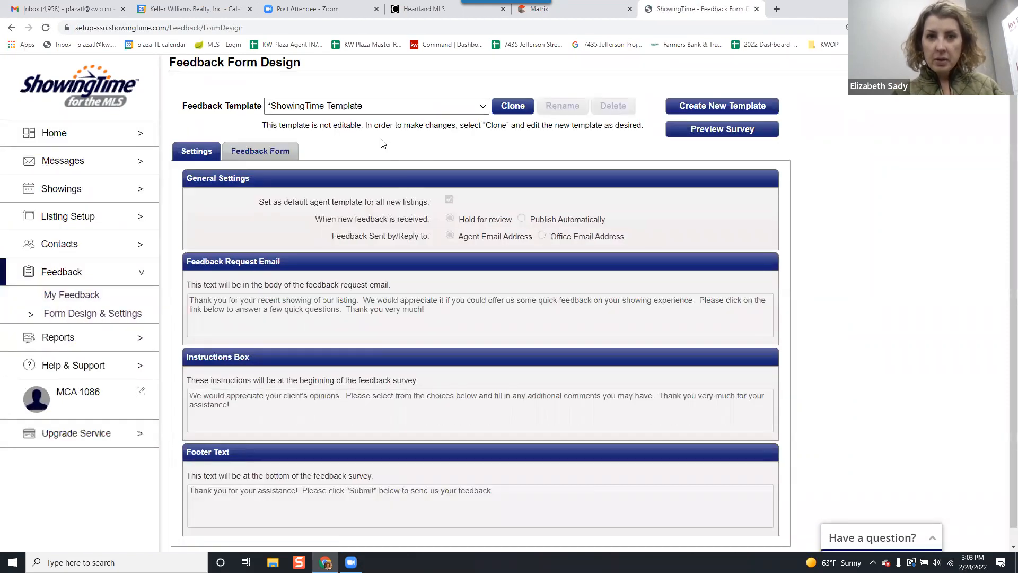
{"action": "left_click", "coordinate": [392, 108]}
{"action": "left_click", "coordinate": [402, 109]}
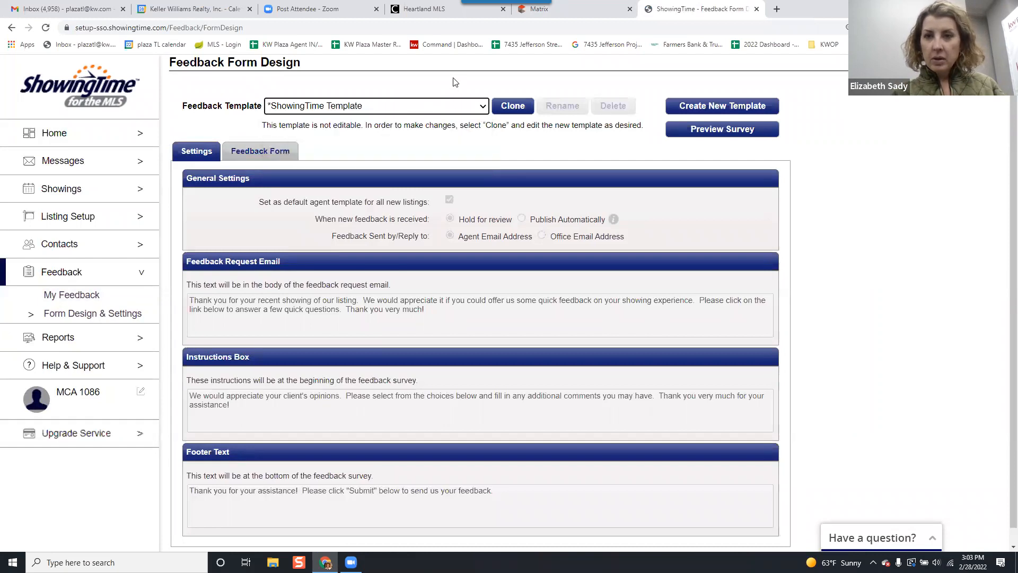
{"action": "left_click", "coordinate": [412, 106]}
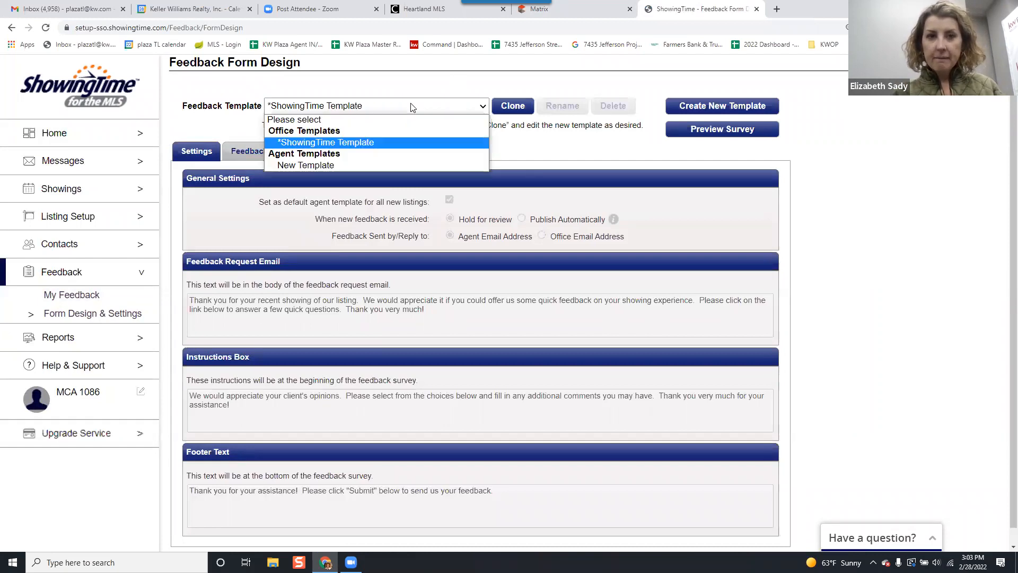
{"action": "left_click", "coordinate": [388, 165]}
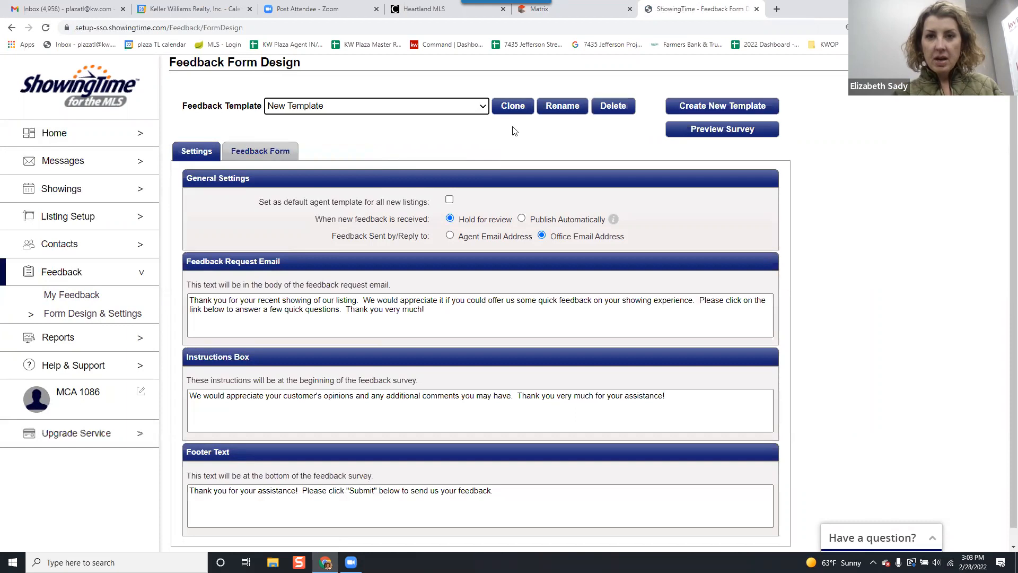
{"action": "scroll", "coordinate": [485, 161], "scroll_direction": "down", "scroll_amount": 1}
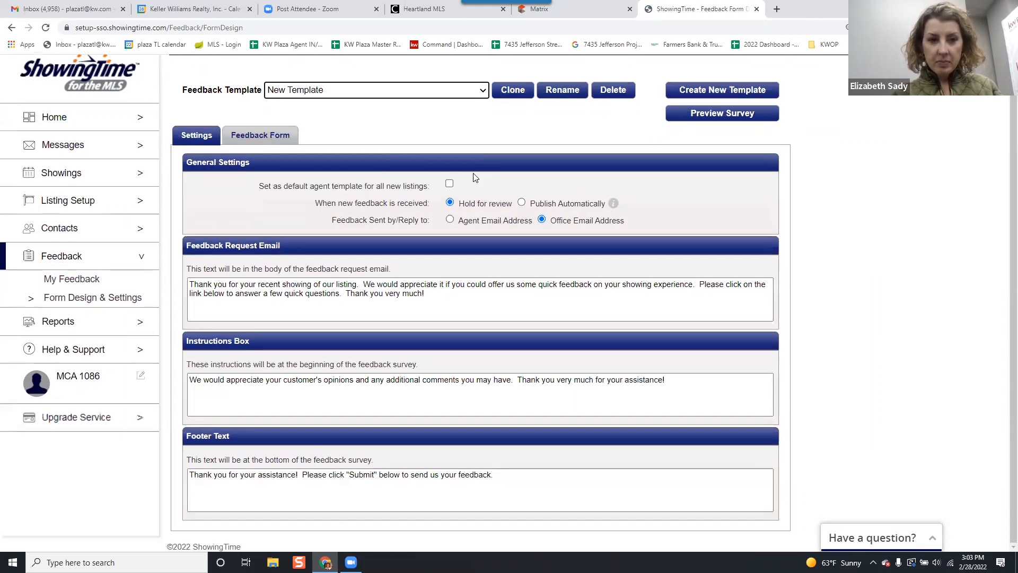
{"action": "left_click", "coordinate": [265, 134]}
{"action": "left_click", "coordinate": [197, 136]}
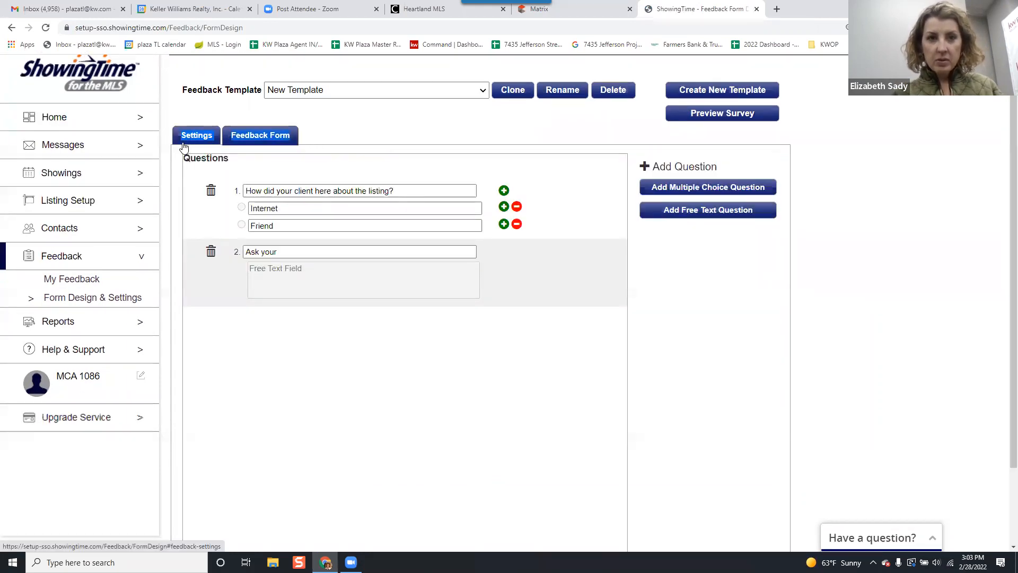
Load the office's ShowingTime Template and read through its predefined feedback questions.
{"action": "left_click", "coordinate": [287, 94]}
{"action": "left_click", "coordinate": [298, 124]}
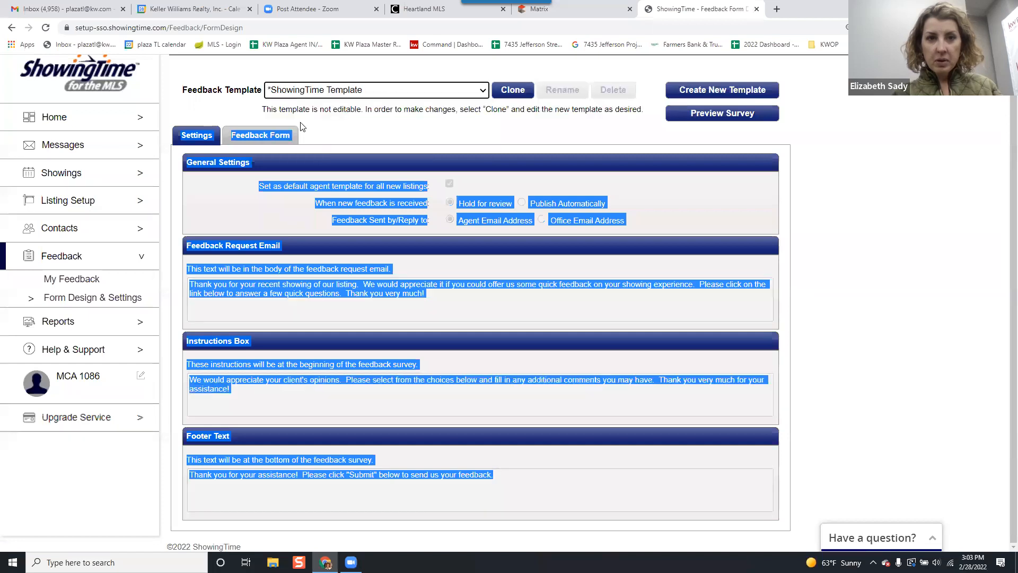
{"action": "left_click", "coordinate": [259, 135]}
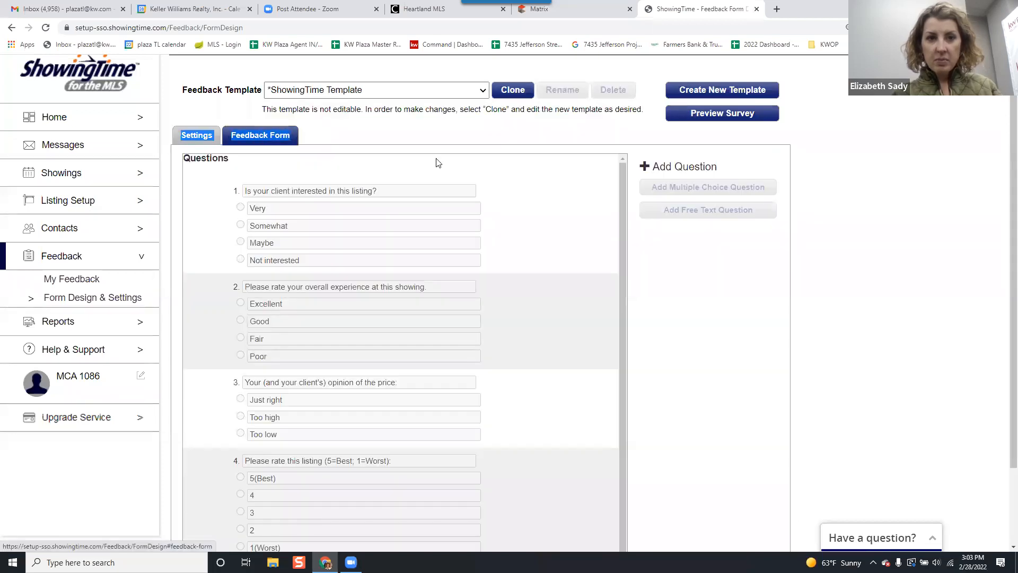
{"action": "scroll", "coordinate": [441, 195], "scroll_direction": "down", "scroll_amount": 2}
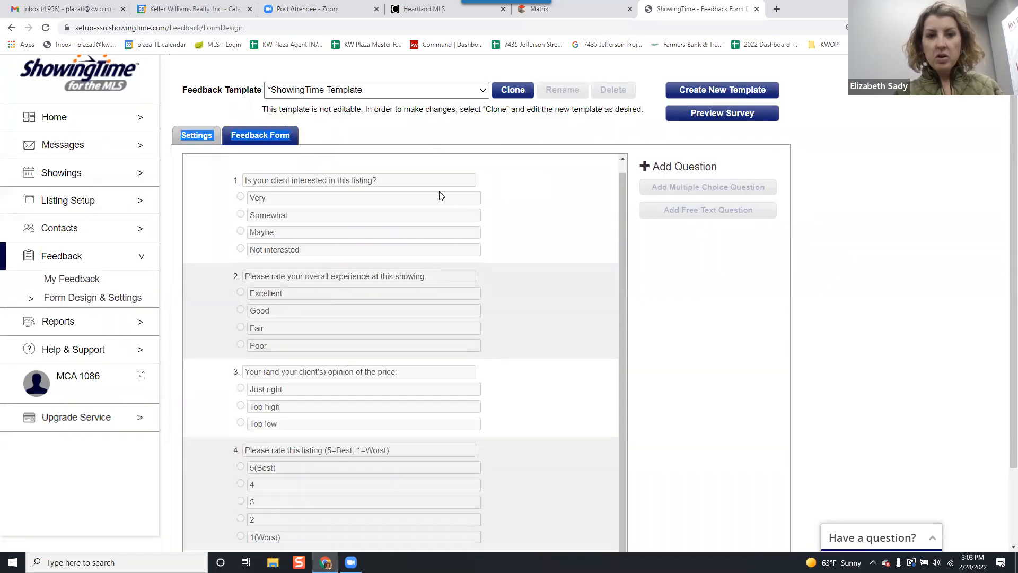
{"action": "scroll", "coordinate": [425, 199], "scroll_direction": "up", "scroll_amount": 3}
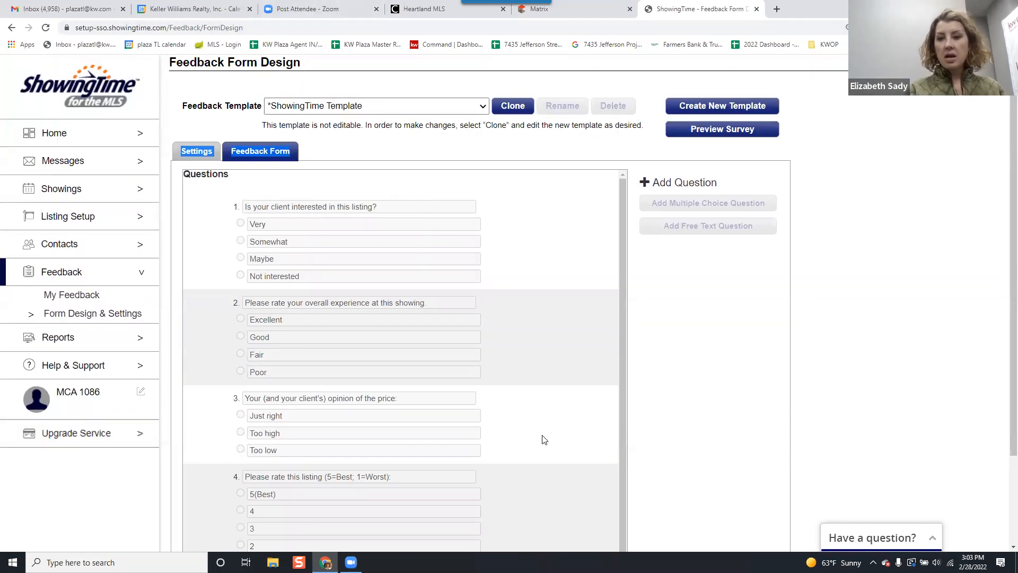
{"action": "left_click", "coordinate": [785, 466]}
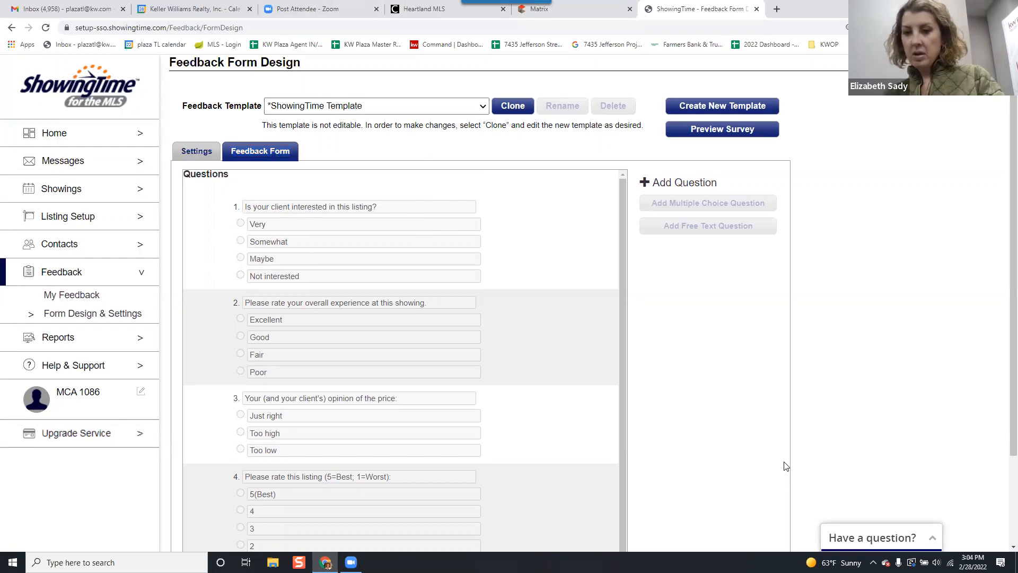
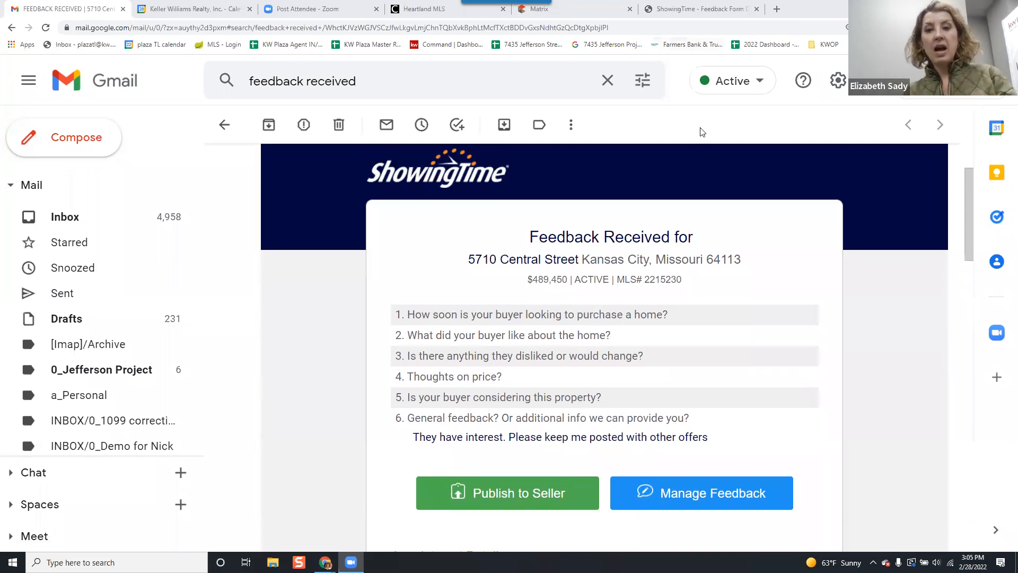
Bring up the separate feedback email for the $950,000 Central Street listing, enlarge its window, and read the buyer agent's survey answers.
{"action": "key", "text": "alt+Tab"}
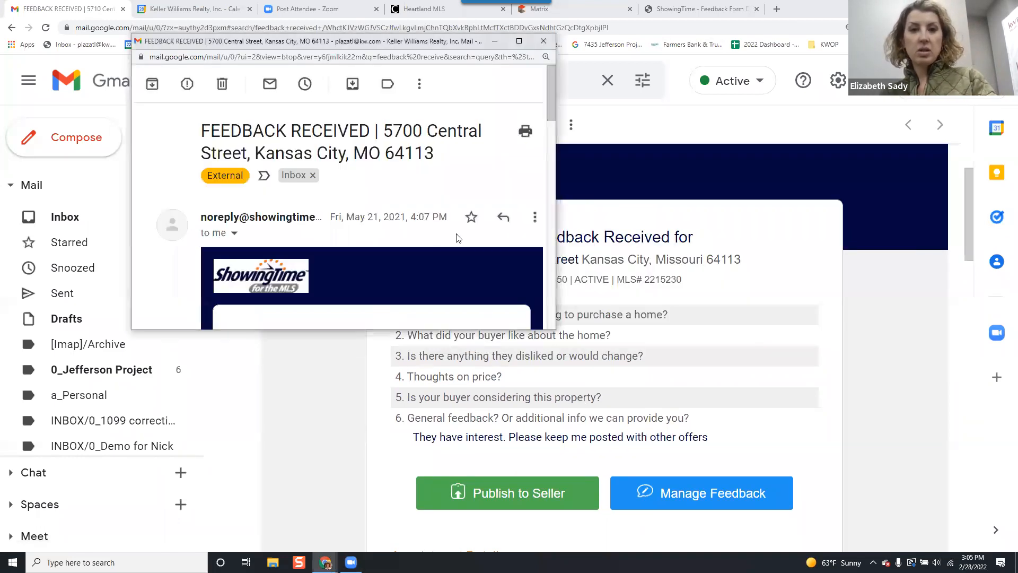
{"action": "scroll", "coordinate": [339, 213], "scroll_direction": "down", "scroll_amount": 2}
{"action": "left_click", "coordinate": [519, 42]}
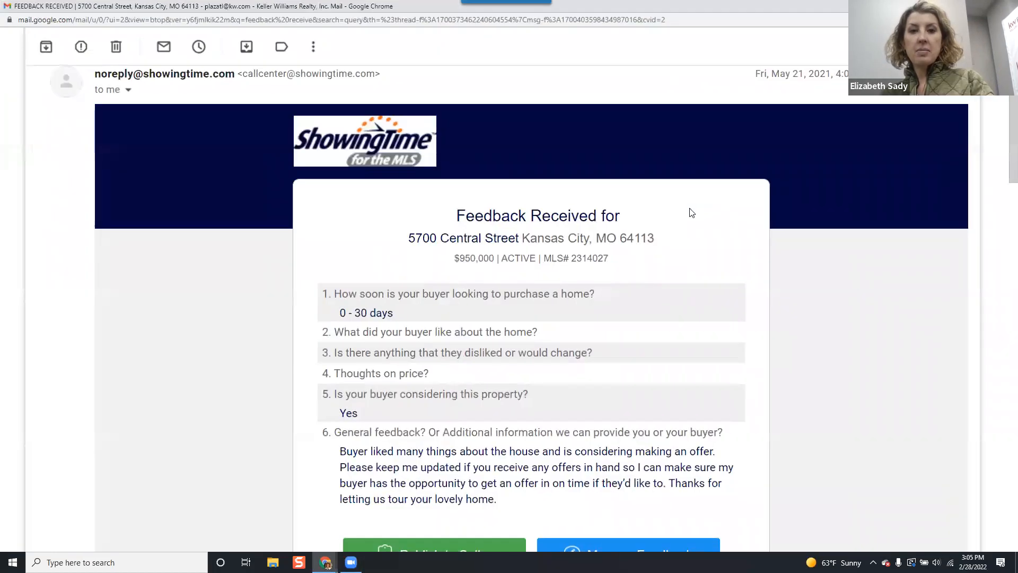
{"action": "scroll", "coordinate": [356, 244], "scroll_direction": "down", "scroll_amount": 1}
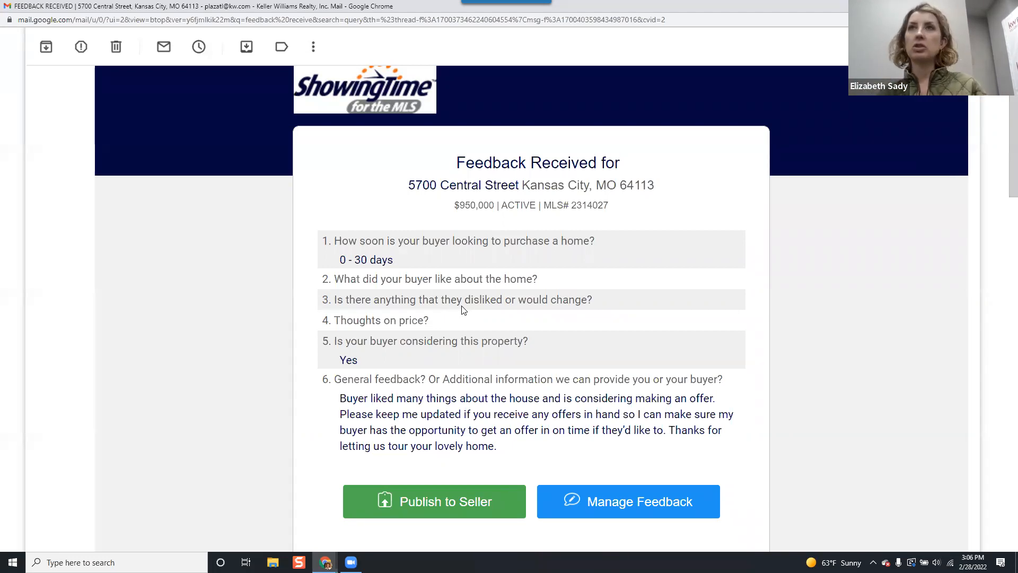
{"action": "scroll", "coordinate": [488, 325], "scroll_direction": "down", "scroll_amount": 1}
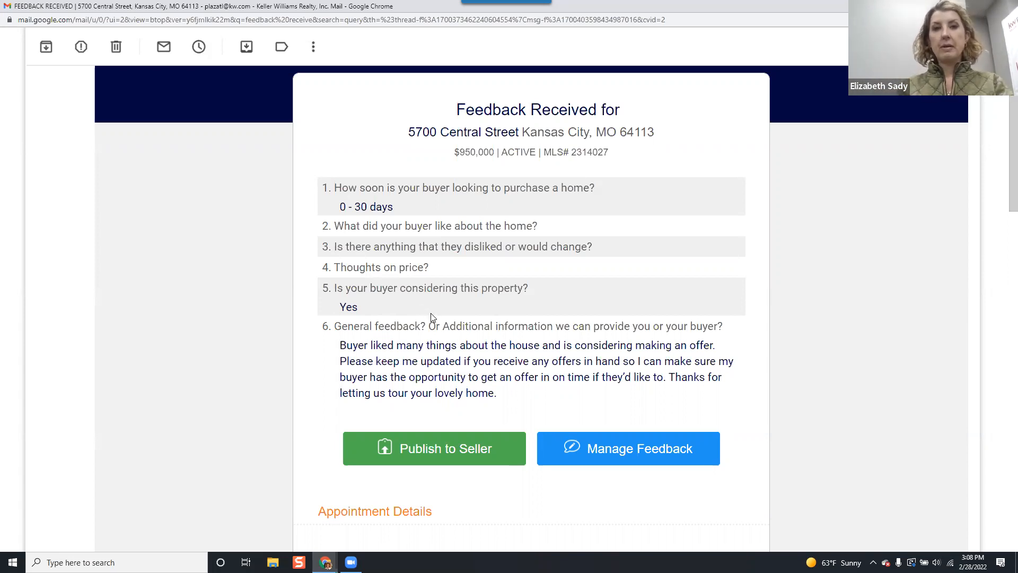
{"action": "left_click", "coordinate": [468, 173]}
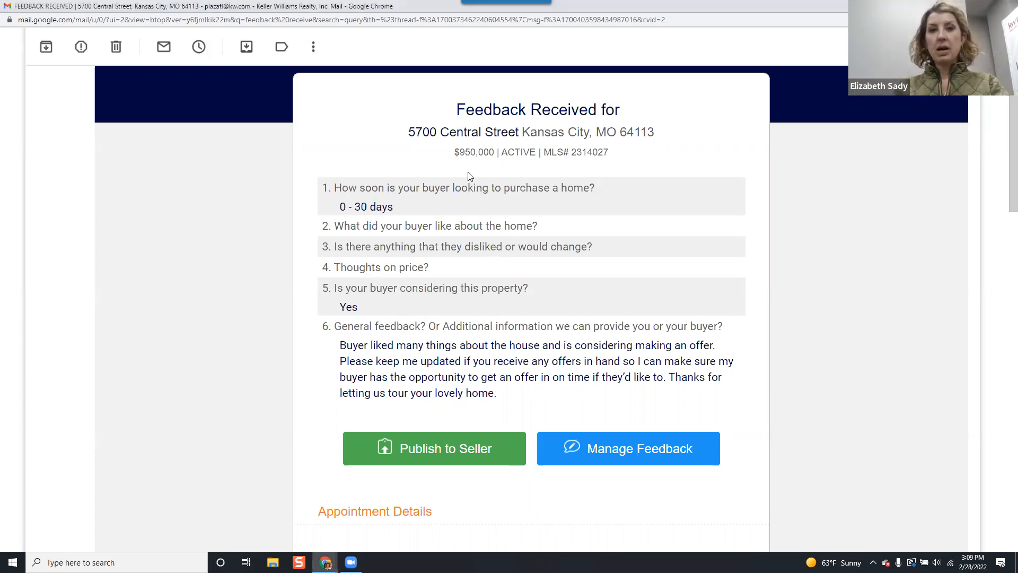
Restore and minimize the separate email window, and review the feedback email for the $489,450 Central Street listing.
{"action": "left_click", "coordinate": [981, 6]}
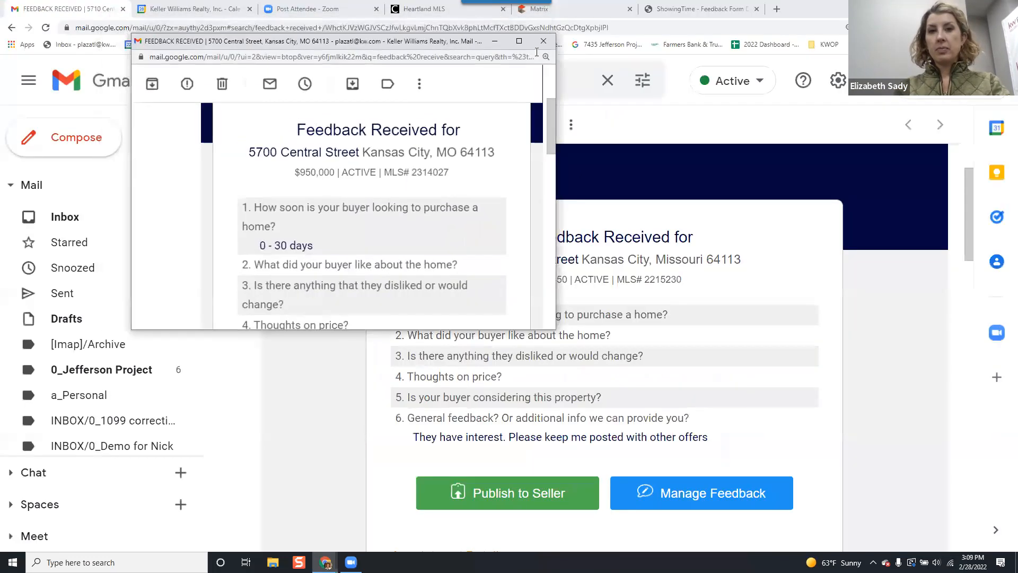
{"action": "left_click", "coordinate": [495, 41]}
{"action": "scroll", "coordinate": [636, 349], "scroll_direction": "down", "scroll_amount": 1}
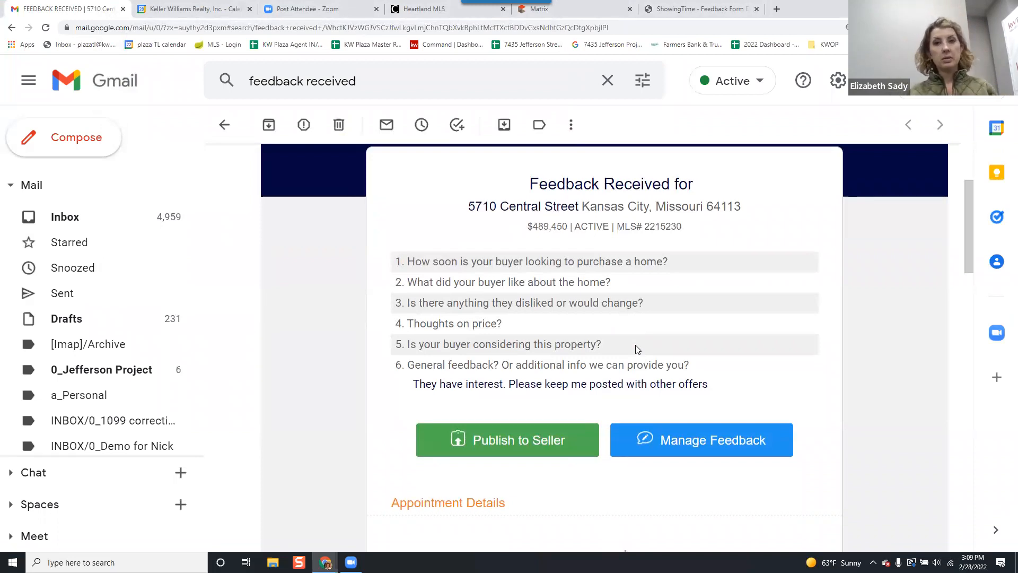
Switch back to ShowingTime, skim the ShowingTime Template questions, and return to the Jefferson Street listing's management page.
{"action": "left_click", "coordinate": [661, 12]}
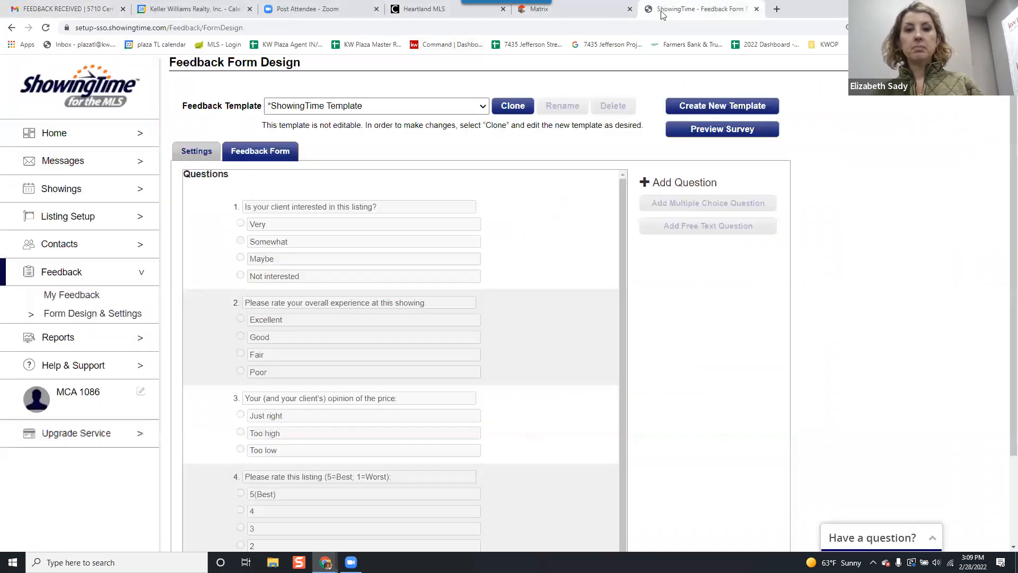
{"action": "scroll", "coordinate": [524, 204], "scroll_direction": "down", "scroll_amount": 1}
{"action": "scroll", "coordinate": [524, 205], "scroll_direction": "down", "scroll_amount": 2}
{"action": "scroll", "coordinate": [168, 209], "scroll_direction": "up", "scroll_amount": 2}
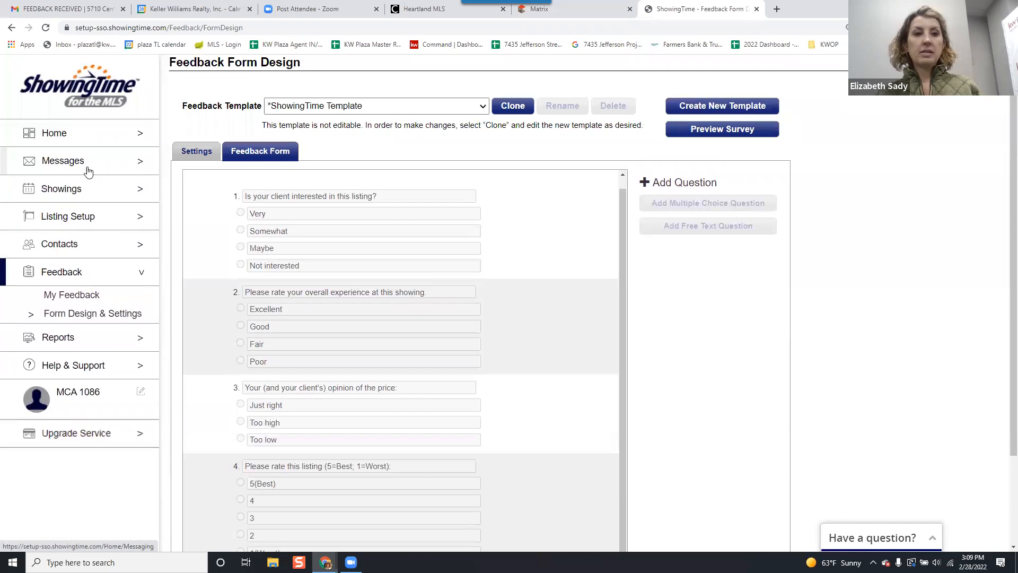
{"action": "left_click", "coordinate": [12, 29]}
{"action": "left_click", "coordinate": [12, 29]}
{"action": "left_click", "coordinate": [29, 29]}
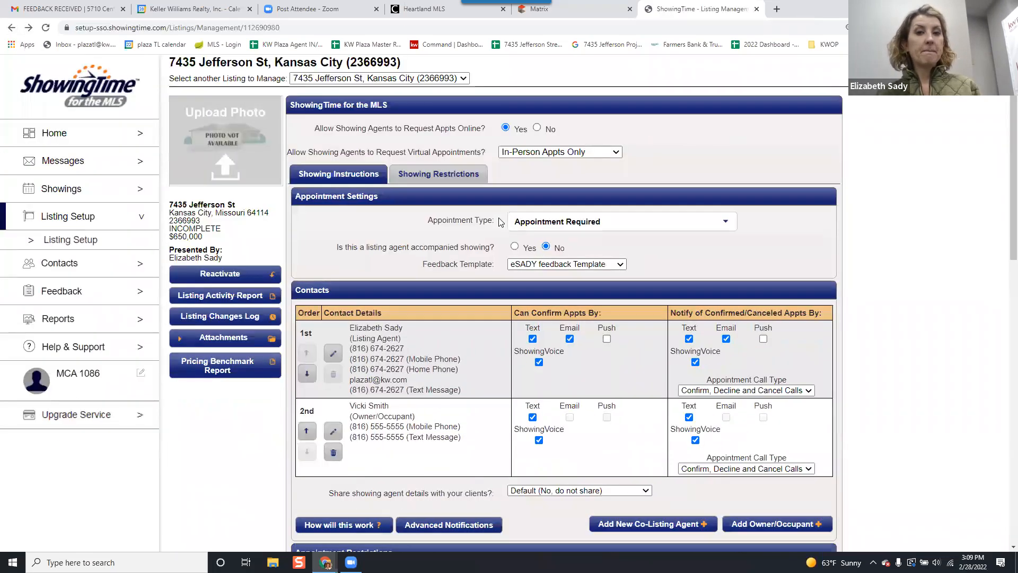
Review the Jefferson Street listing's contacts, showing agent sharing option, appointment restrictions, access information, and instruction sections.
{"action": "scroll", "coordinate": [530, 249], "scroll_direction": "down", "scroll_amount": 3}
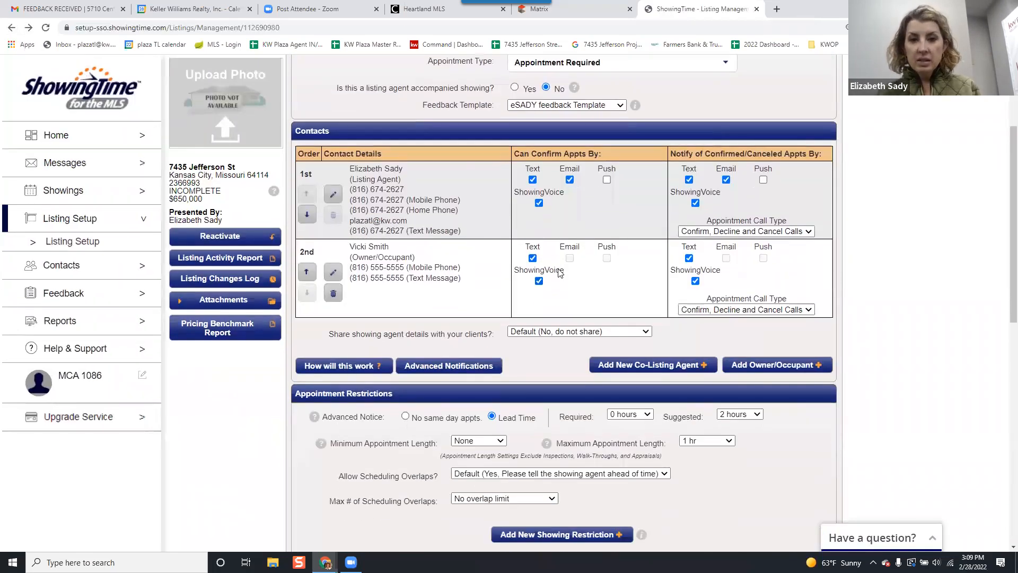
{"action": "left_click_drag", "start_coordinate": [335, 333], "coordinate": [563, 336]}
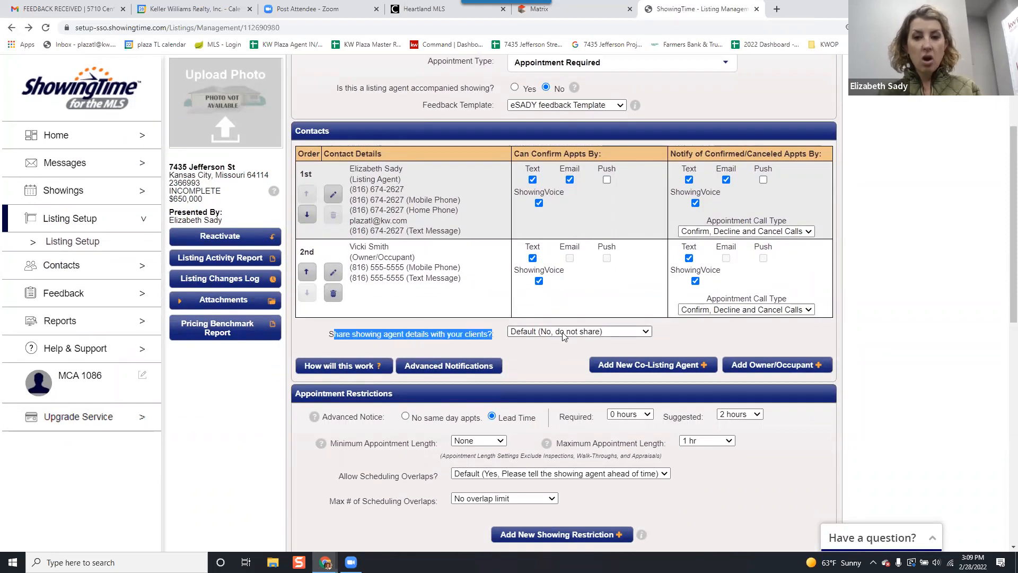
{"action": "scroll", "coordinate": [714, 289], "scroll_direction": "down", "scroll_amount": 4}
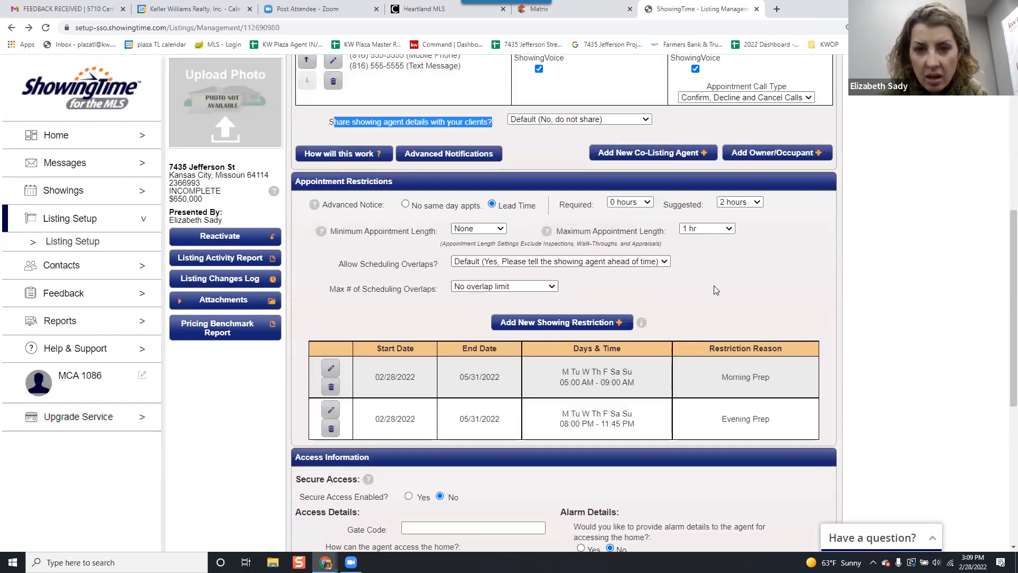
{"action": "scroll", "coordinate": [714, 286], "scroll_direction": "down", "scroll_amount": 6}
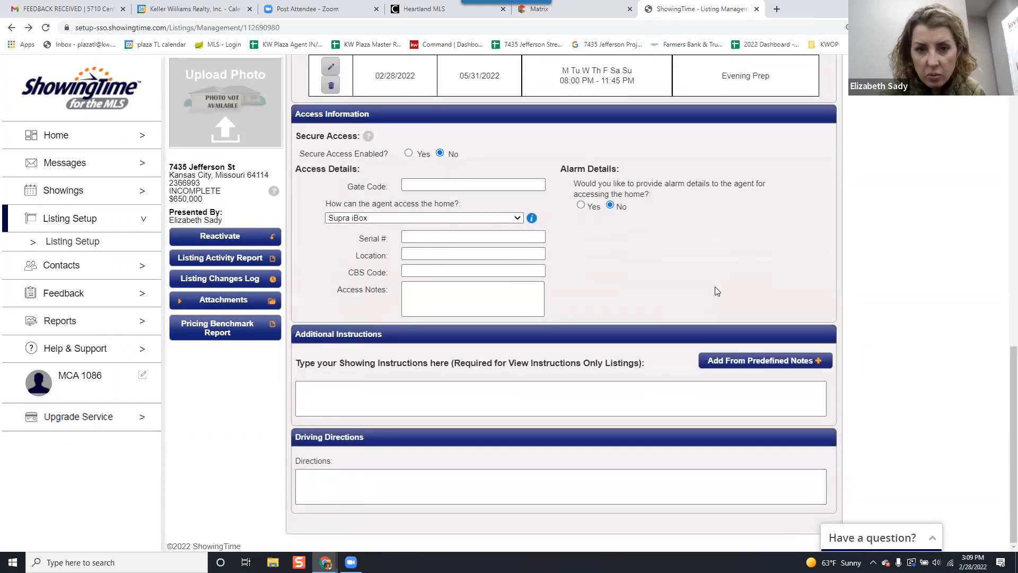
{"action": "scroll", "coordinate": [715, 287], "scroll_direction": "up", "scroll_amount": 9}
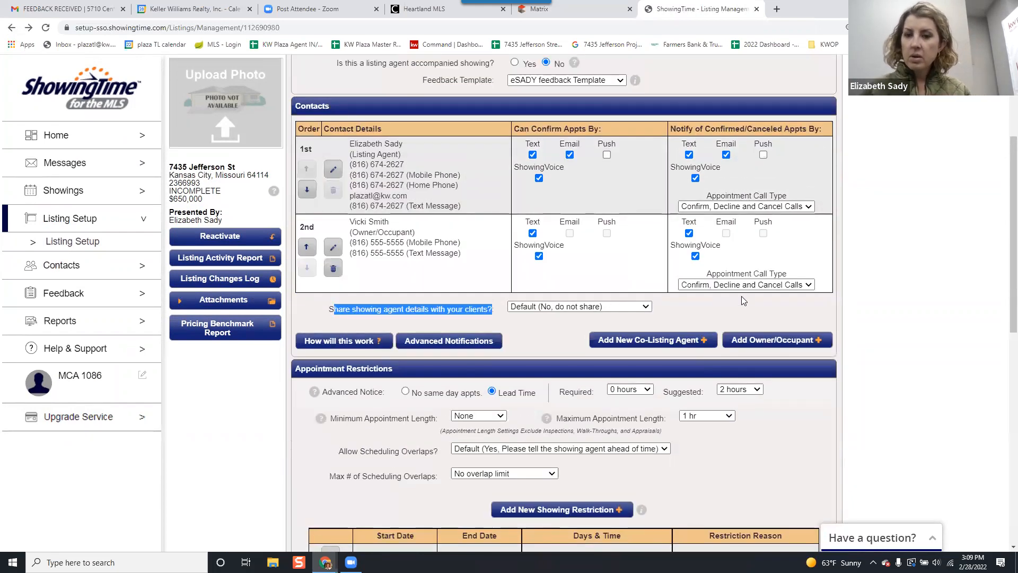
{"action": "left_click", "coordinate": [755, 313]}
{"action": "scroll", "coordinate": [755, 312], "scroll_direction": "up", "scroll_amount": 2}
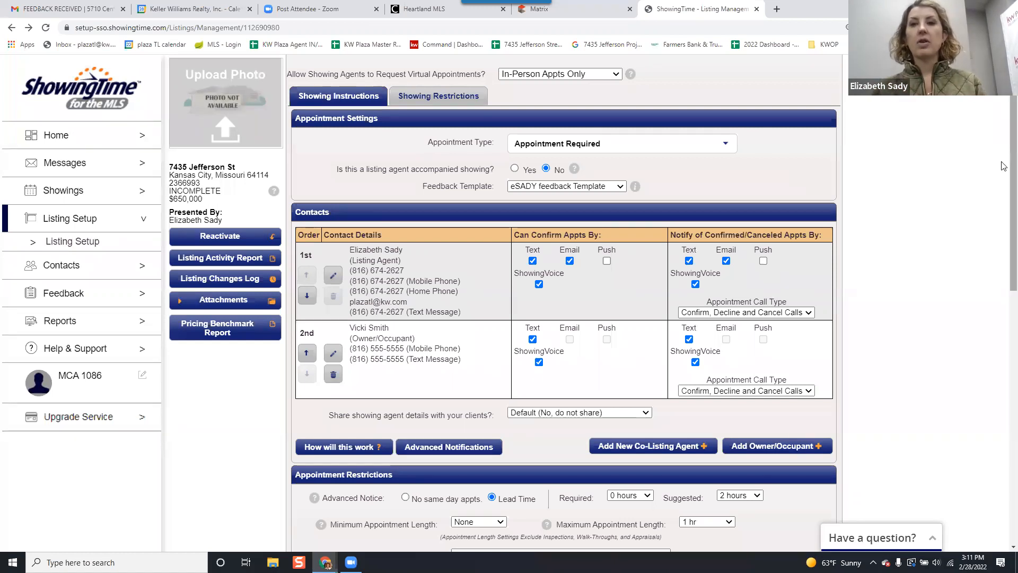
{"action": "scroll", "coordinate": [876, 203], "scroll_direction": "up", "scroll_amount": 2}
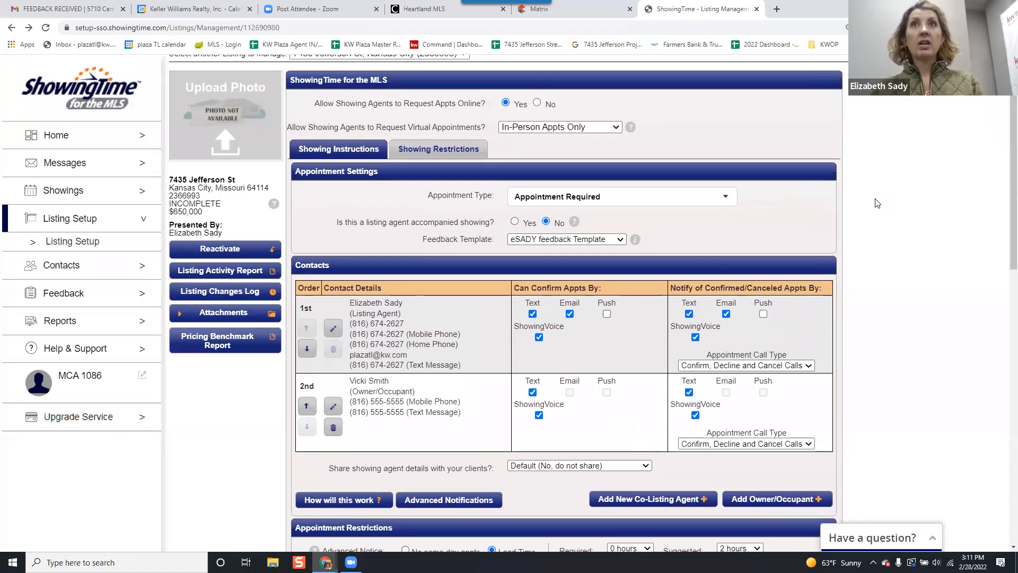